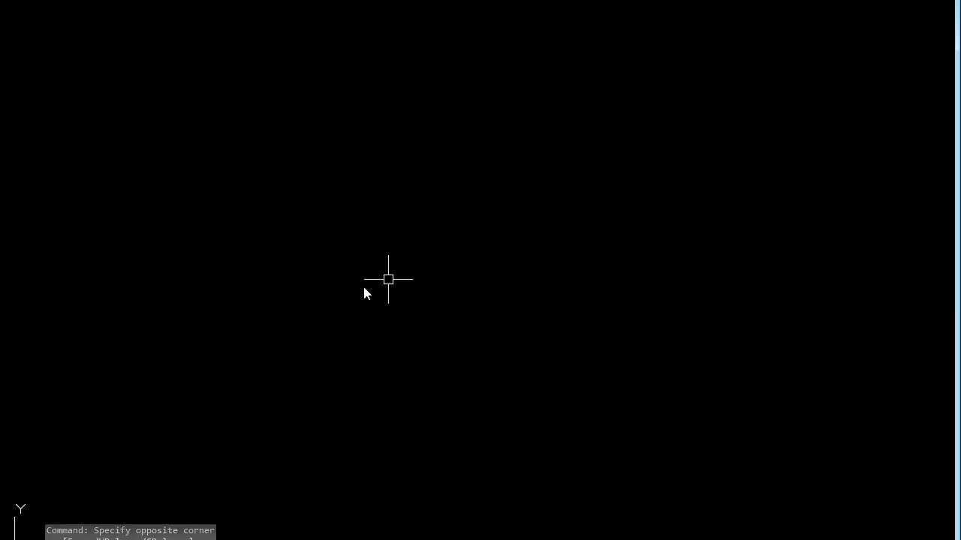
- Draw the first circle of the chain link
key(Escape)
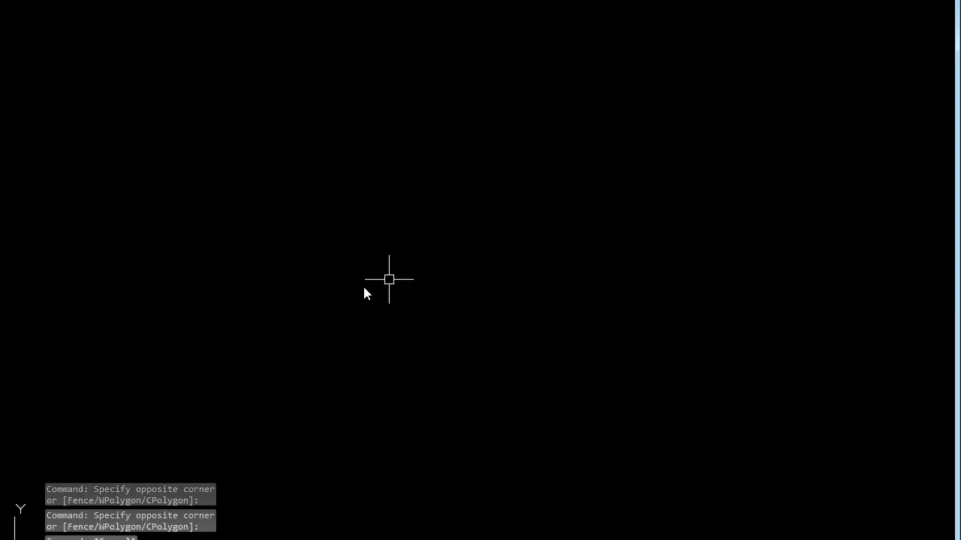
text(circle)
key(Return)
click(395, 255)
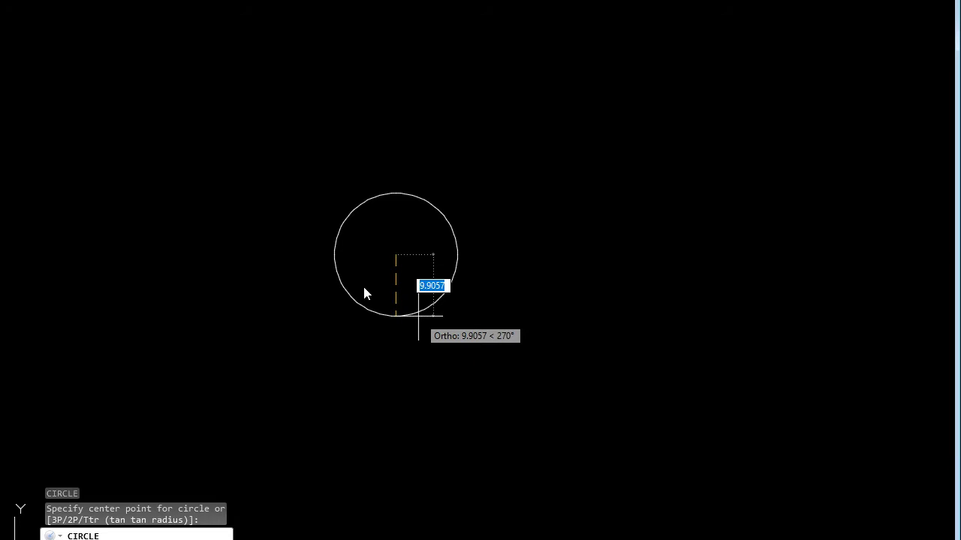
click(418, 316)
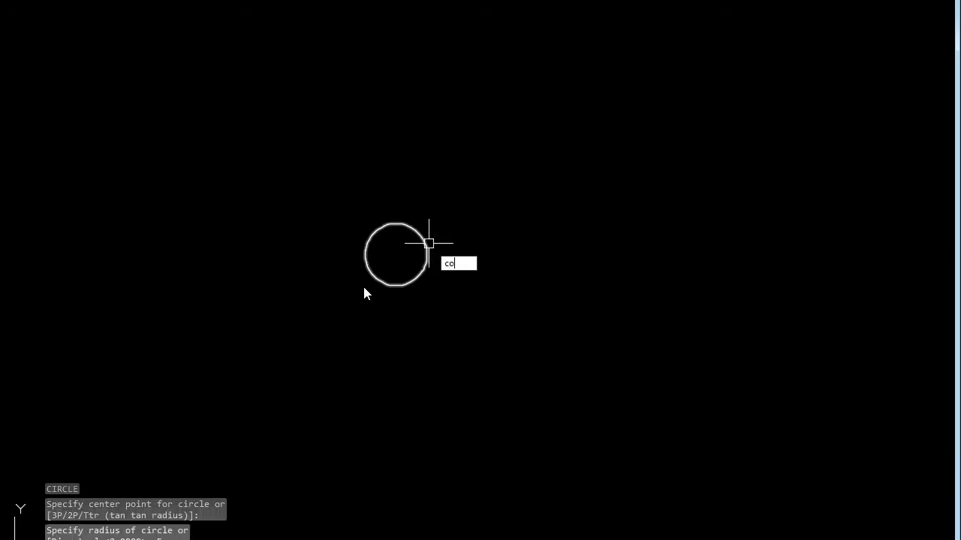
- Copy the circle 15 units to the right
text(co)
key(Return)
click(418, 188)
click(396, 255)
key(Return)
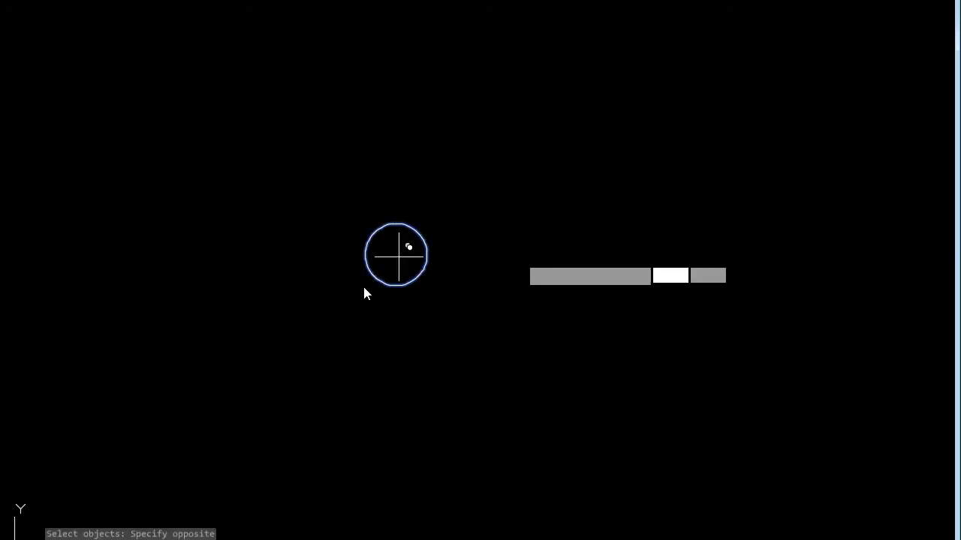
click(395, 255)
text(15)
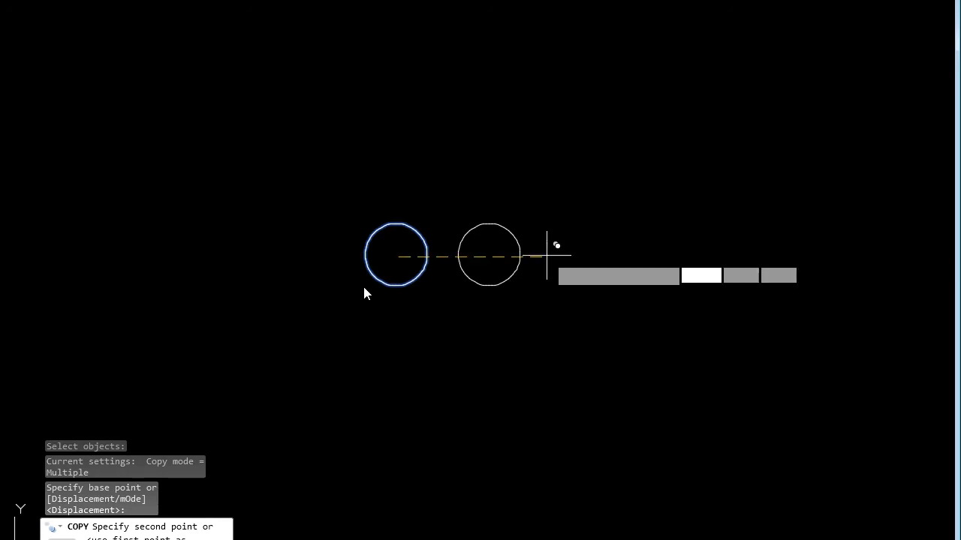
key(Return)
scroll(500, 257, up, 2)
scroll(463, 263, up, 2)
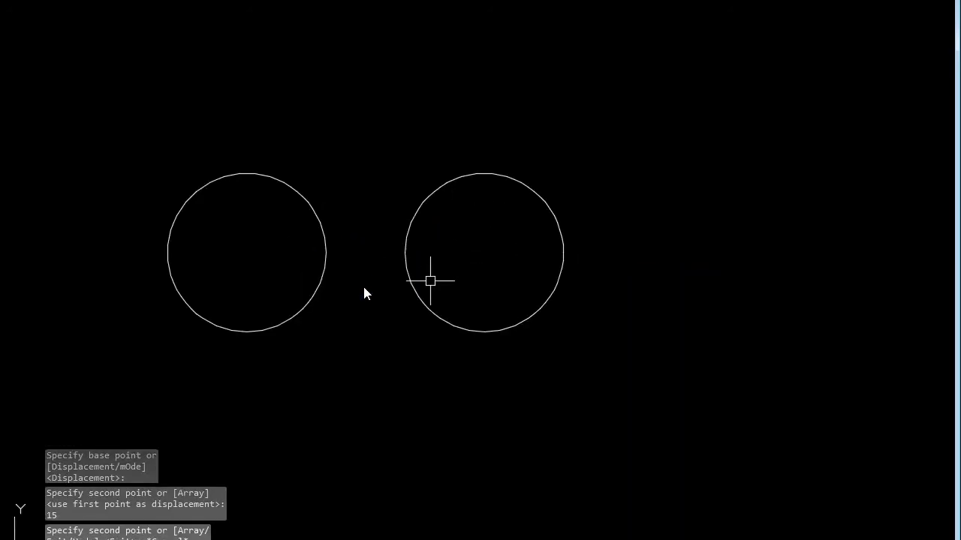
key(Escape)
- Draw a polyline joining the centres of the two circles
text(pl)
key(Return)
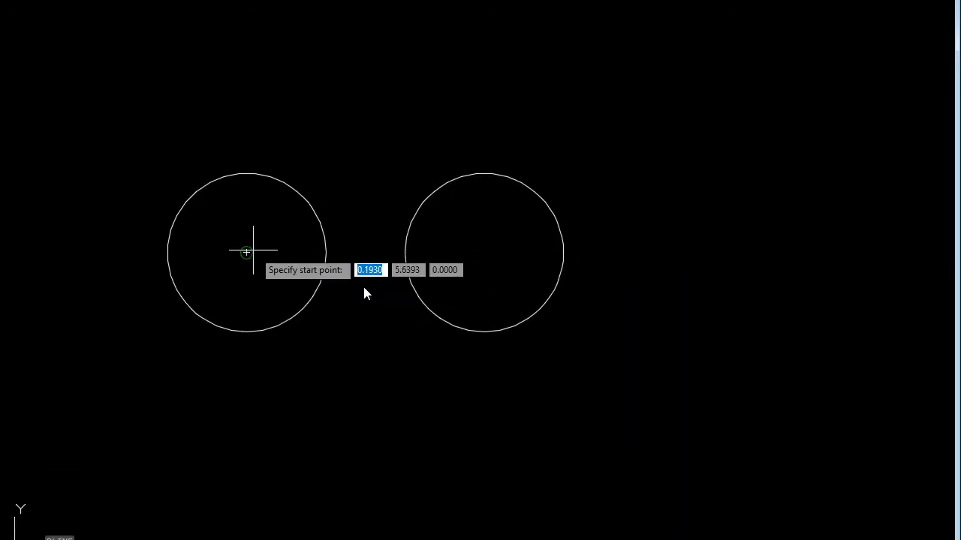
click(247, 253)
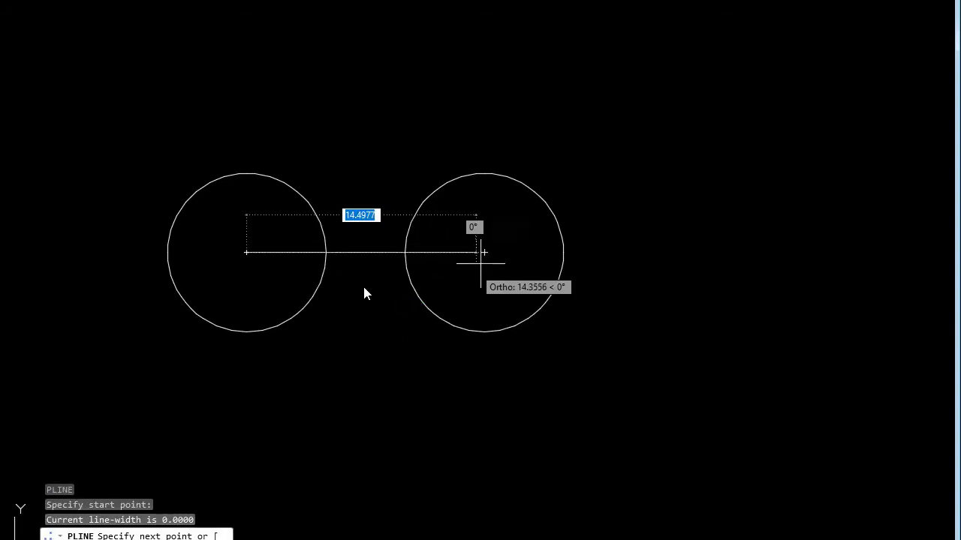
click(484, 253)
scroll(563, 276, down, 2)
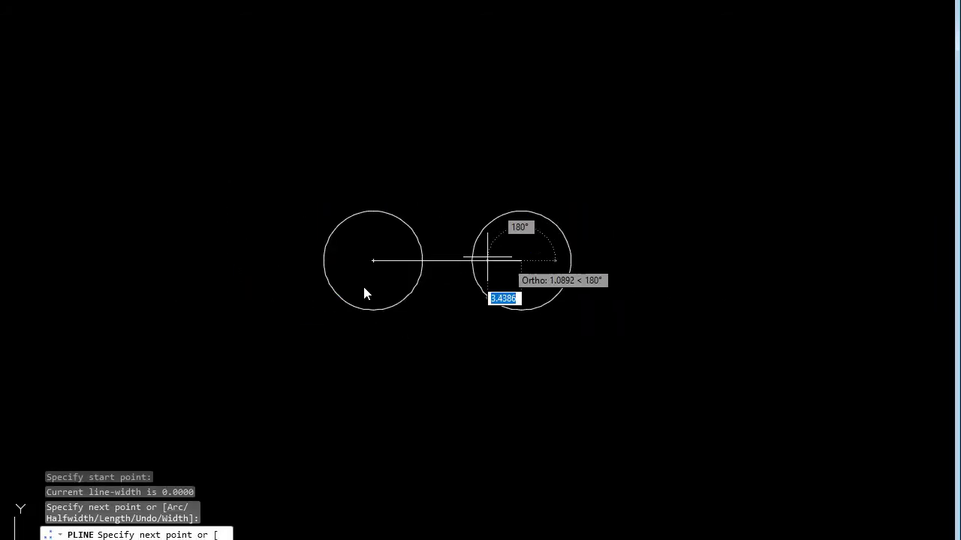
scroll(473, 259, up, 2)
key(Return)
scroll(478, 282, up, 2)
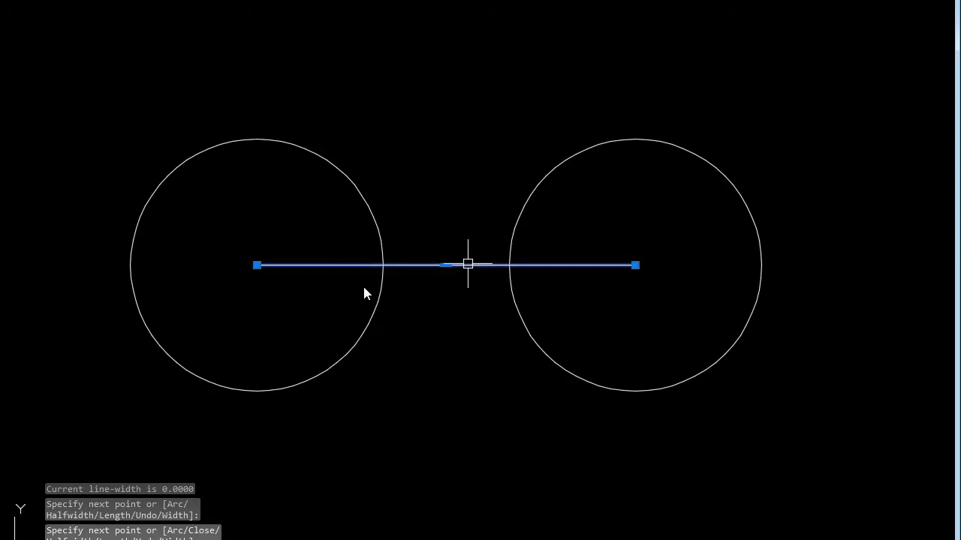
text(m)
- Move the centre-to-centre line up 2.5 units
key(Return)
click(471, 363)
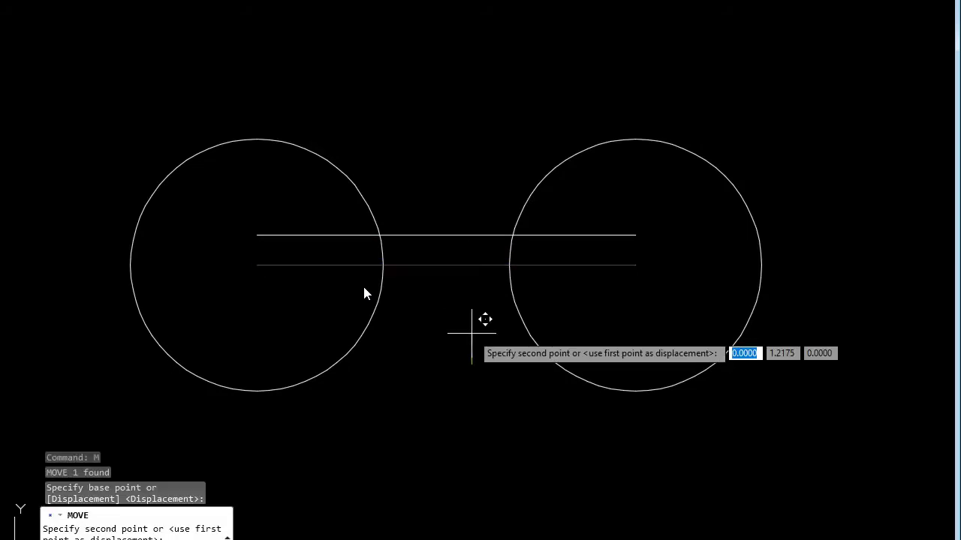
key(Return)
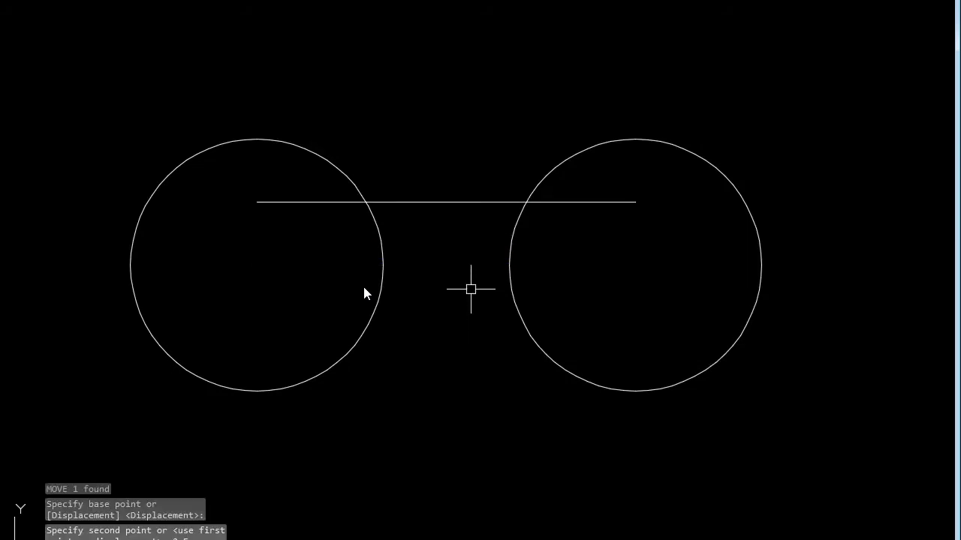
click(465, 203)
key(Escape)
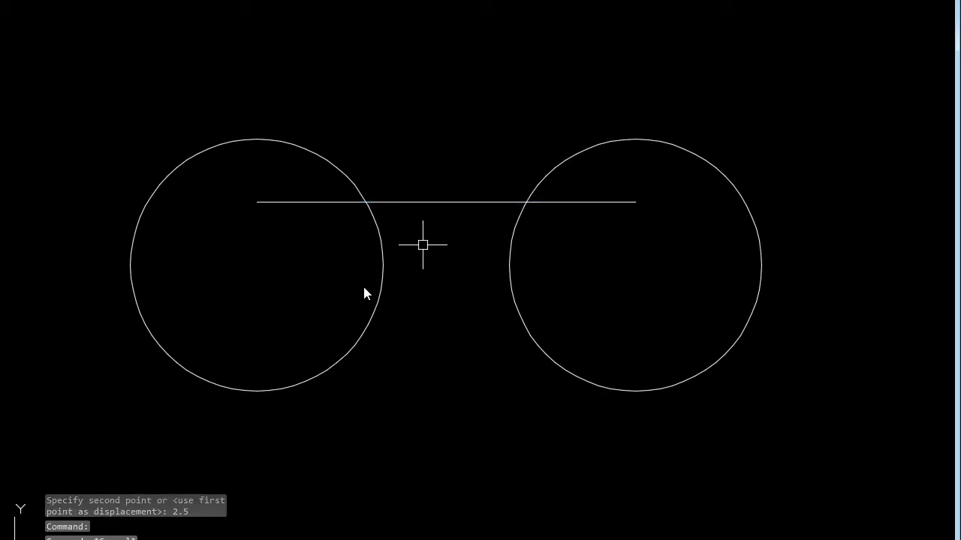
text(tr)
key(Return)
- Trim the line's overhangs outside the two circles
click(564, 269)
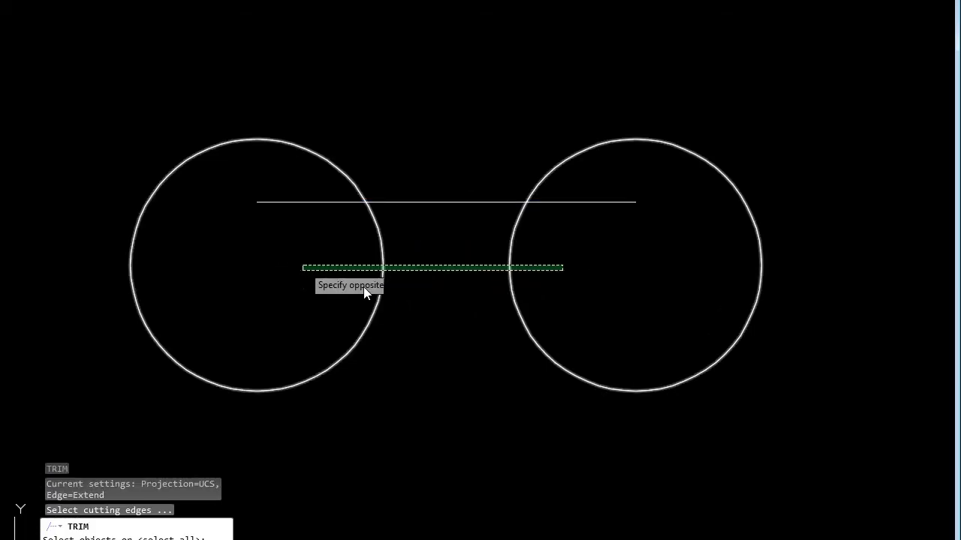
click(304, 266)
key(Return)
click(585, 202)
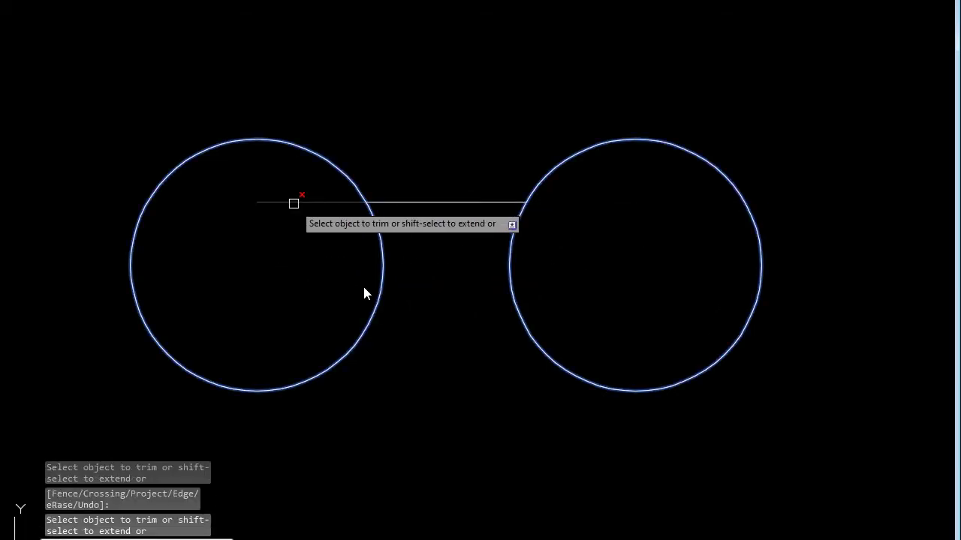
click(294, 202)
key(Return)
- Bend the line into a downward arc and mirror it below the centre line
click(458, 203)
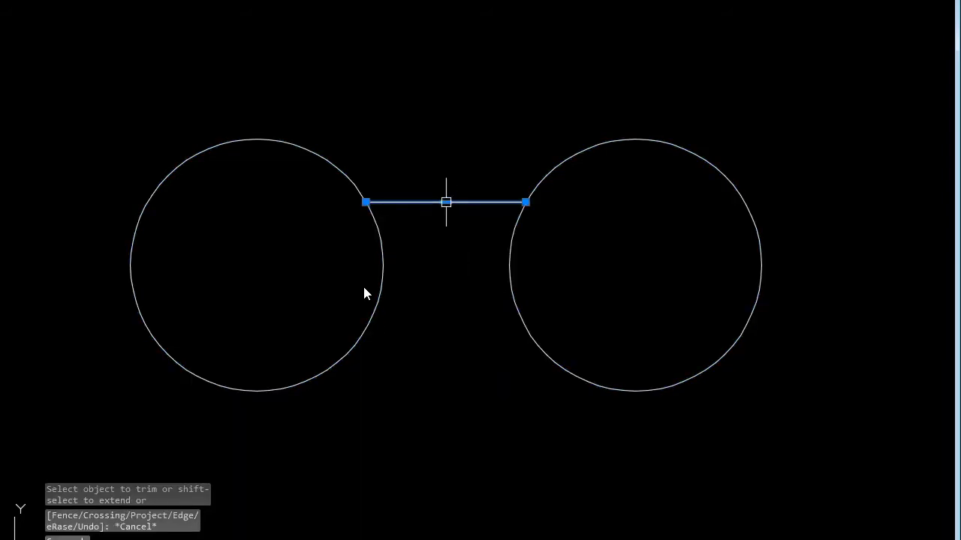
click(446, 202)
key(ctrl)
key(ctrl)
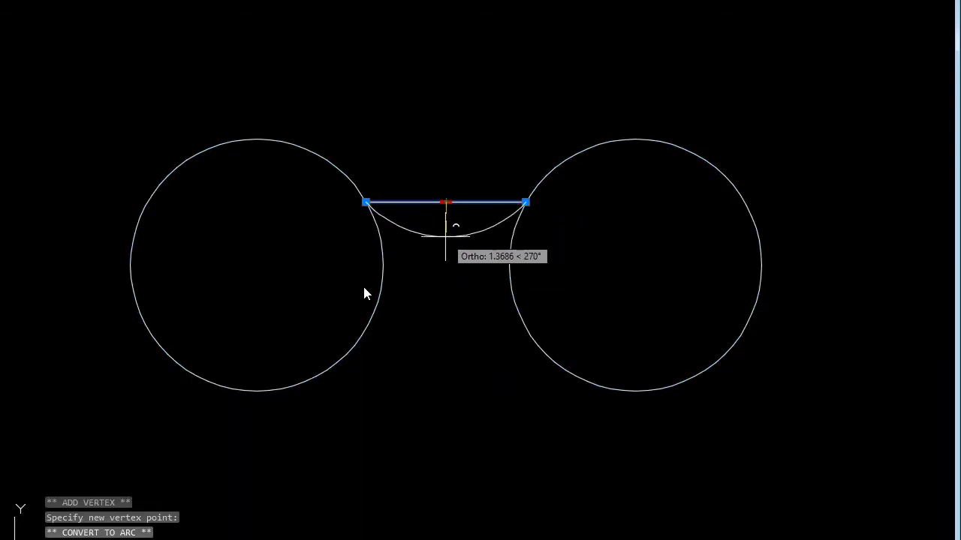
click(446, 226)
text(m)
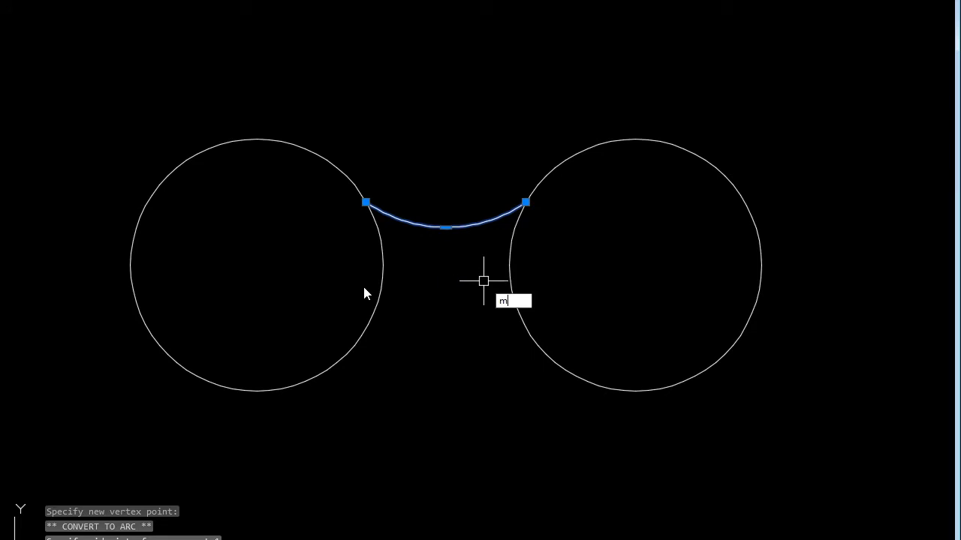
key(Return)
click(510, 268)
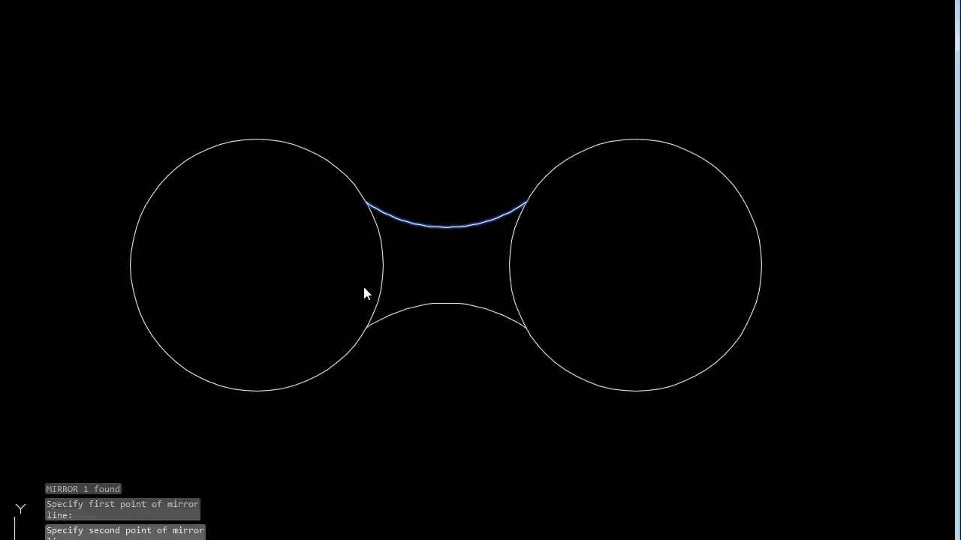
click(366, 293)
text(CIRCLE)
- Draw a radius-2 circle inside the left circle and mirror it into the right one
key(Return)
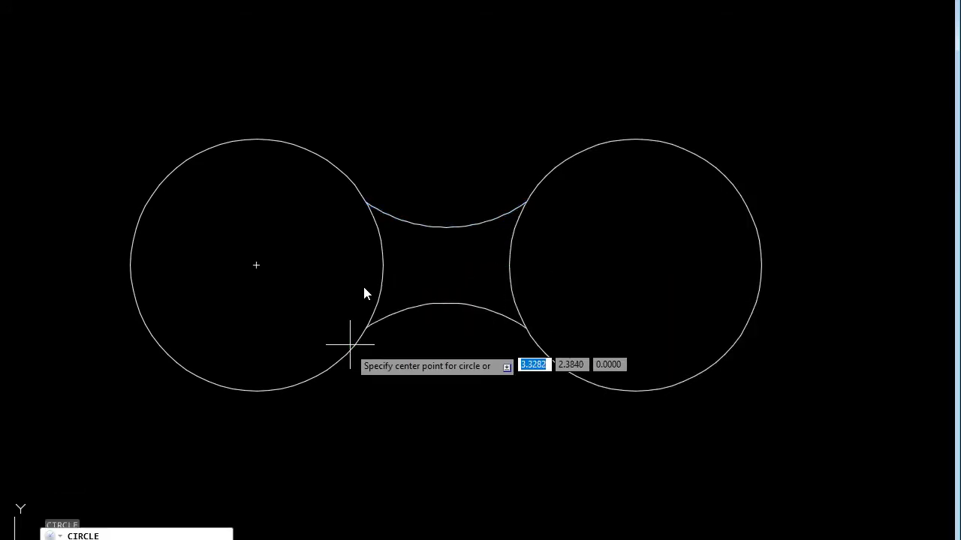
click(255, 265)
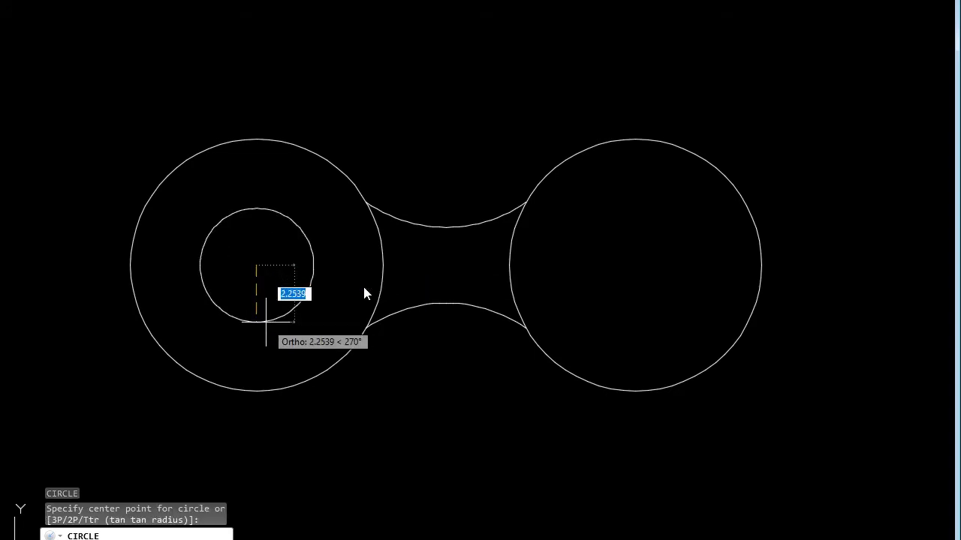
click(273, 307)
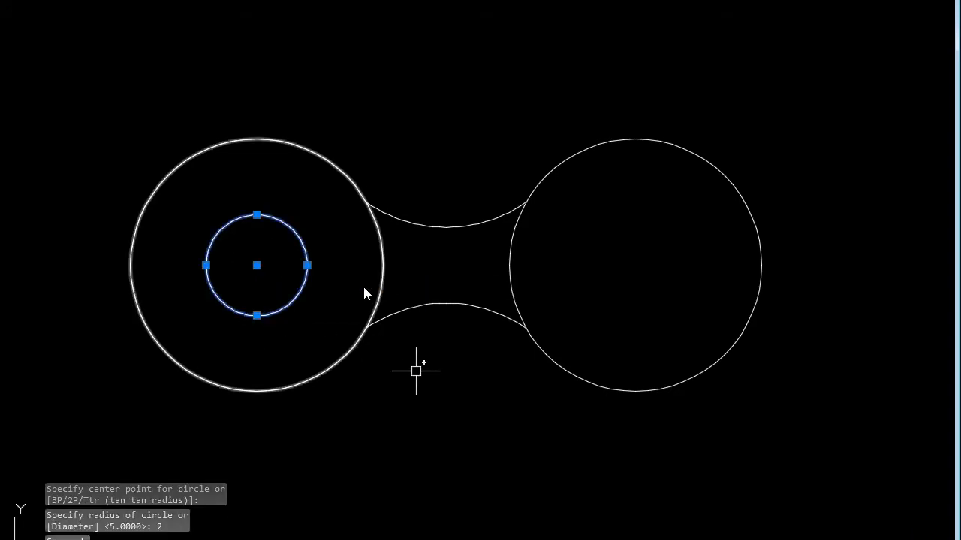
text(c)
key(Return)
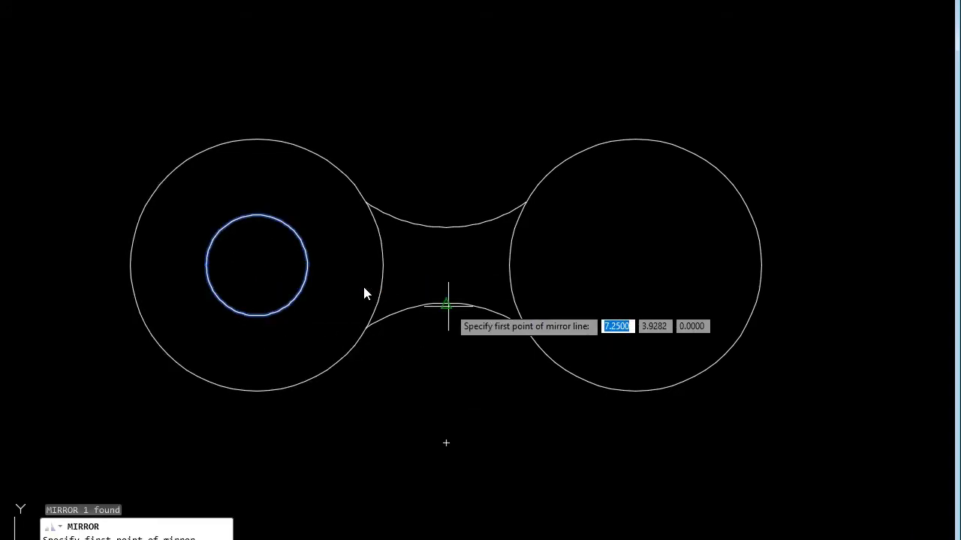
click(447, 305)
click(439, 359)
key(Escape)
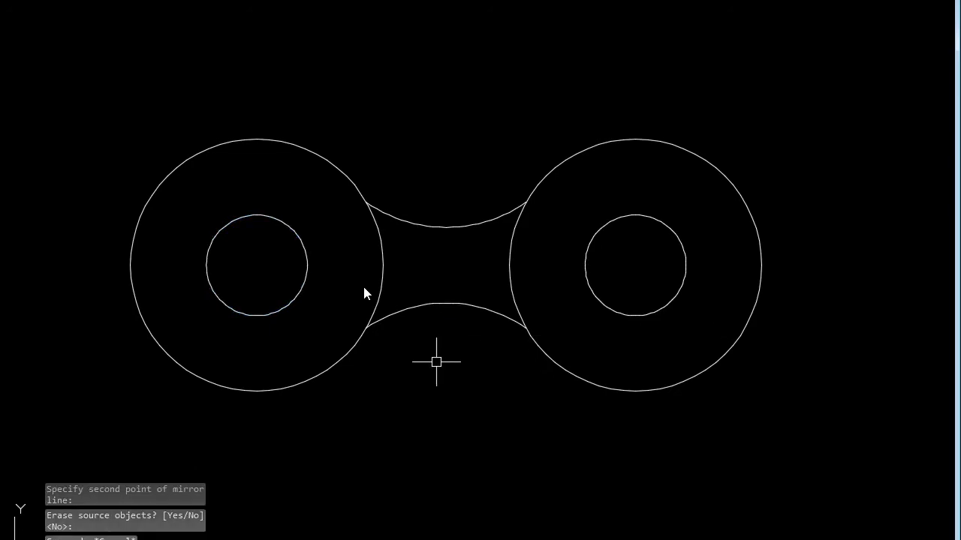
text(tr)
key(Return)
- Trim the circle portions between the arcs to form one link outline
click(544, 141)
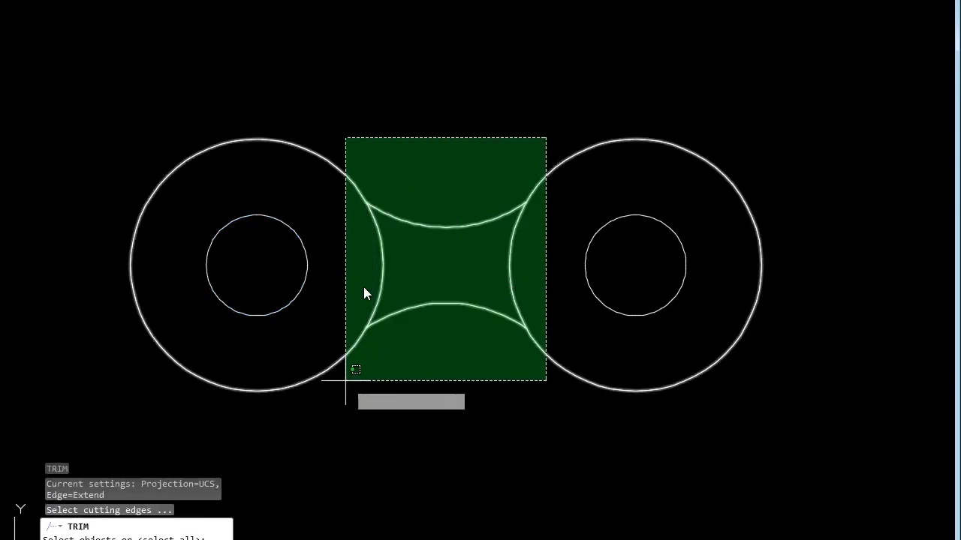
click(349, 380)
key(Return)
click(533, 257)
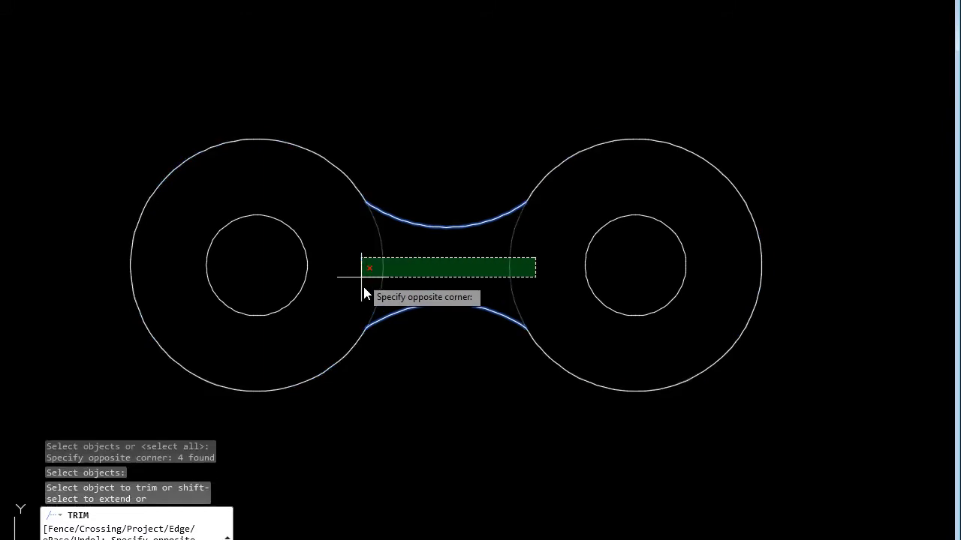
click(365, 275)
scroll(484, 246, down, 2)
key(Escape)
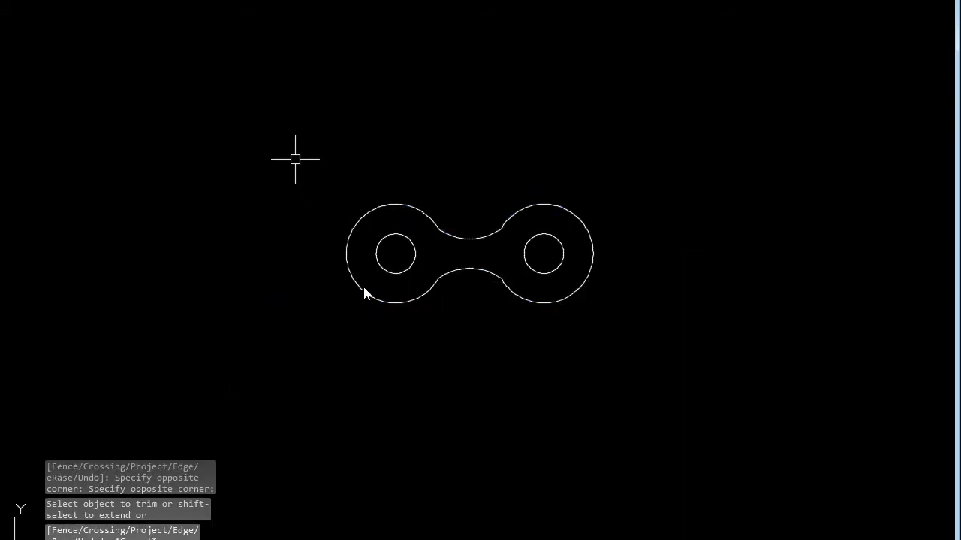
- Cut the whole link to the clipboard and paste it back as a single block
click(295, 159)
click(609, 333)
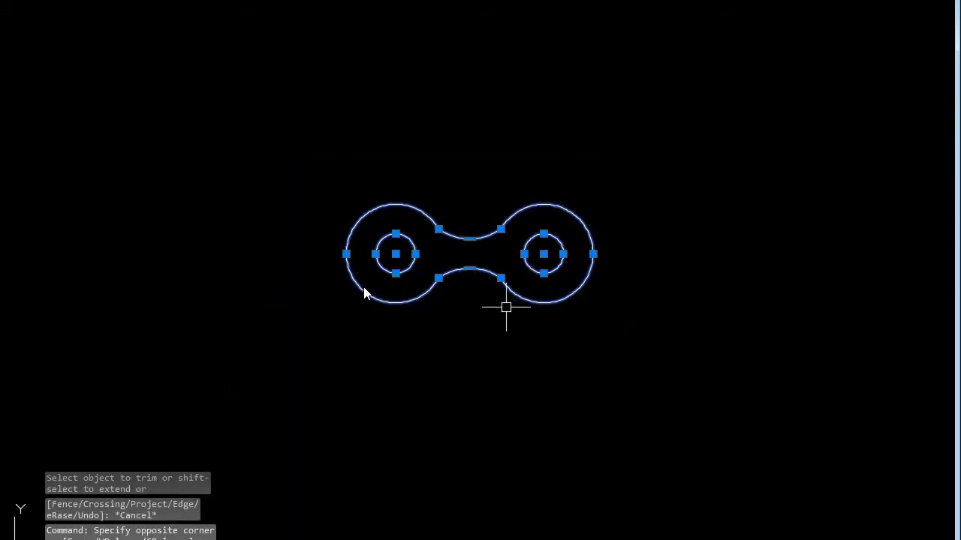
key(Delete)
text(V)
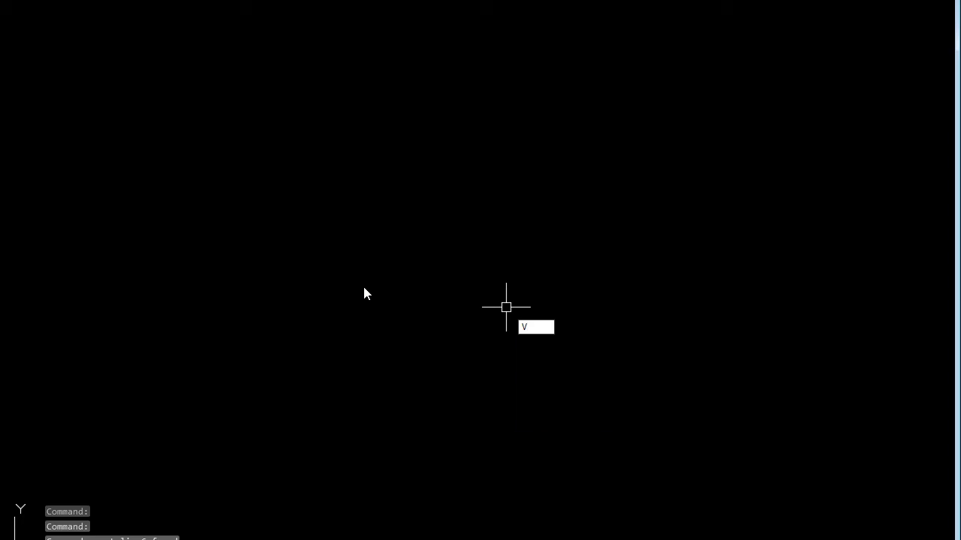
key(Escape)
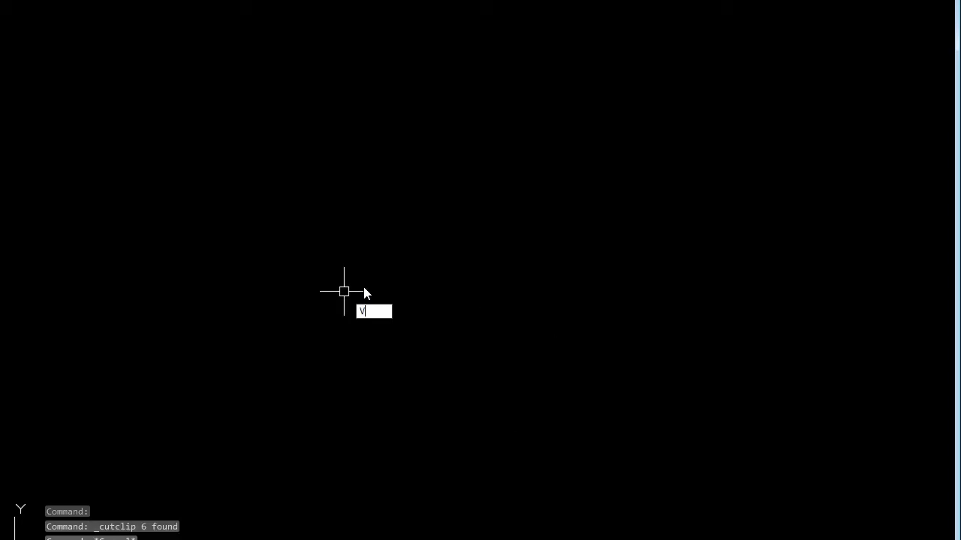
key(Escape)
key(ctrl+shift+v)
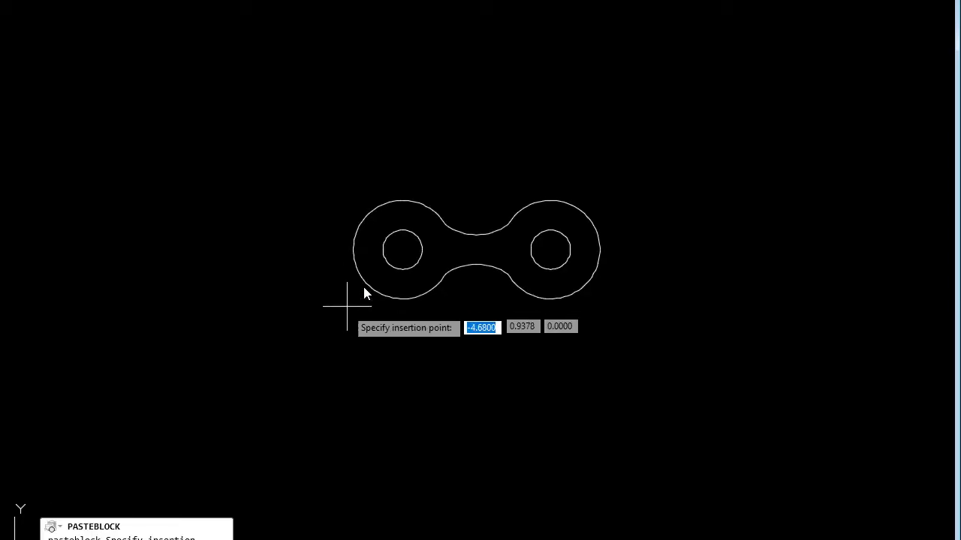
click(339, 315)
scroll(444, 285, up, 2)
scroll(450, 198, down, 2)
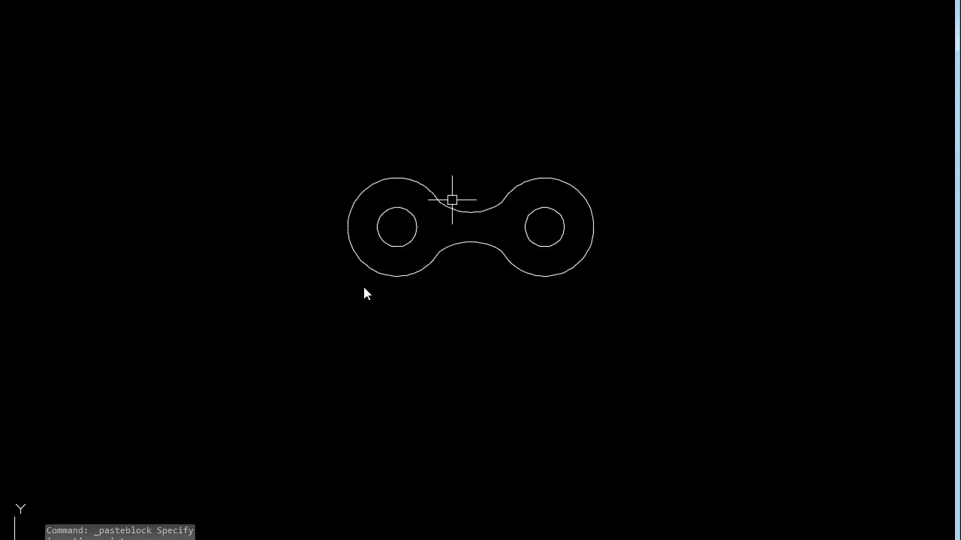
scroll(471, 231, down, 3)
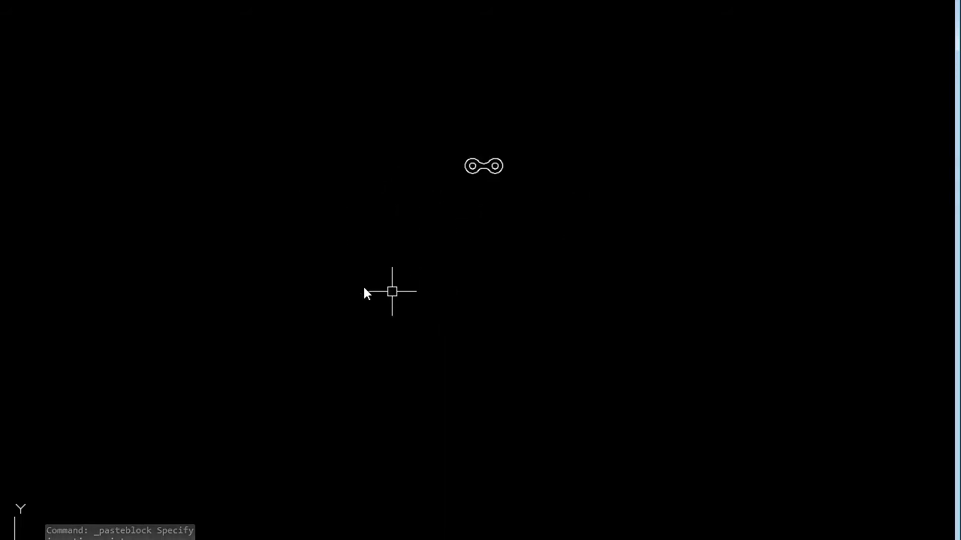
- Draw a circle of radius 100
text(c)
key(Return)
click(380, 301)
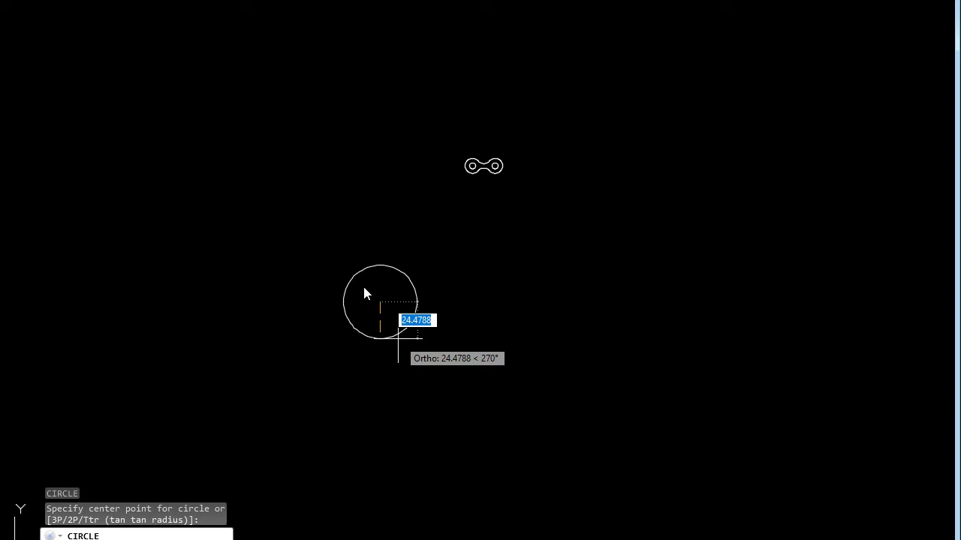
key(Return)
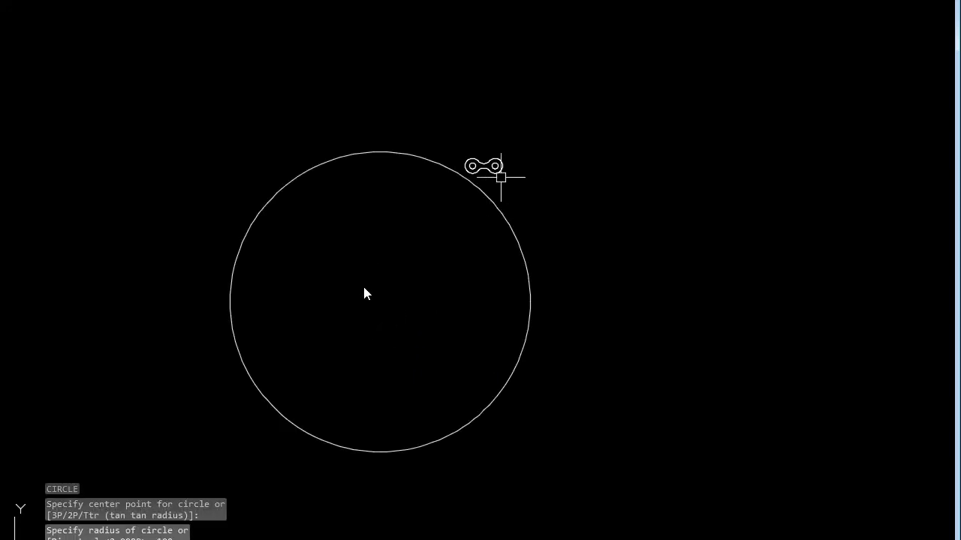
text(m)
- Move the link so its left hole centre sits on the circle's left quadrant
key(Return)
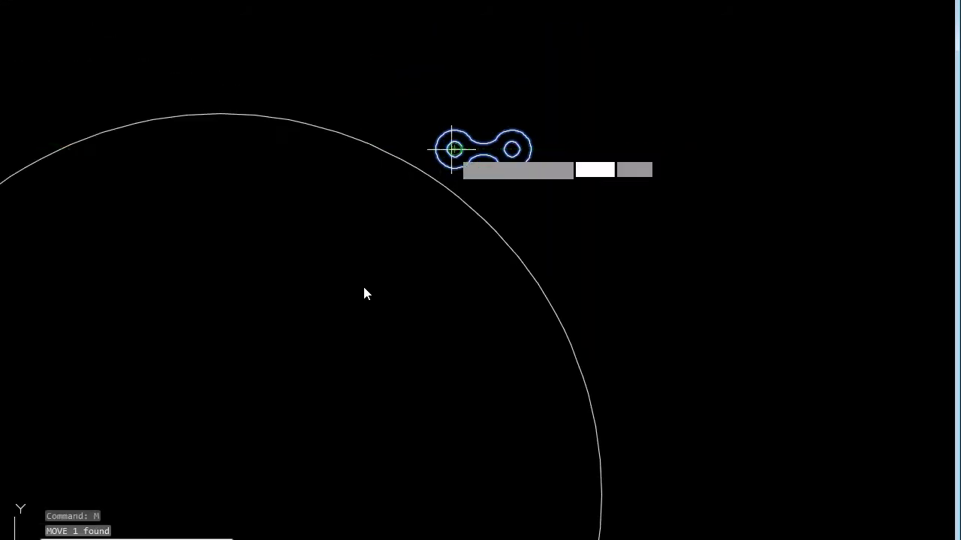
click(453, 149)
scroll(600, 181, down, 5)
scroll(411, 252, up, 4)
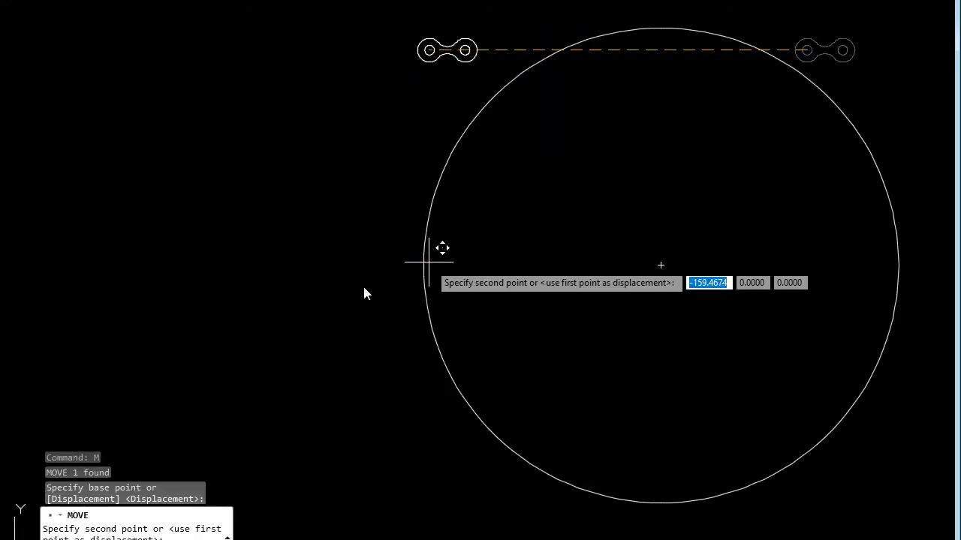
click(426, 265)
scroll(425, 265, up, 3)
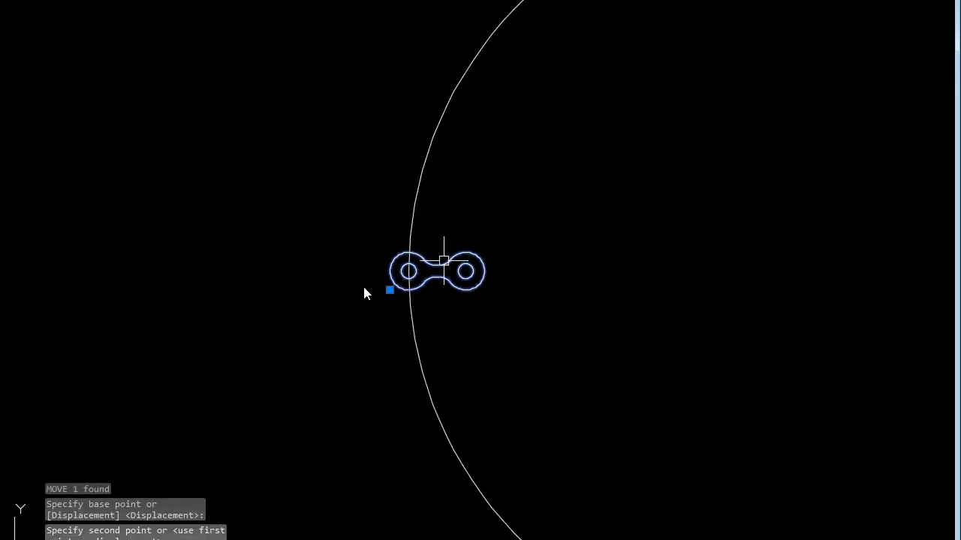
scroll(443, 260, up, 2)
scroll(432, 278, up, 2)
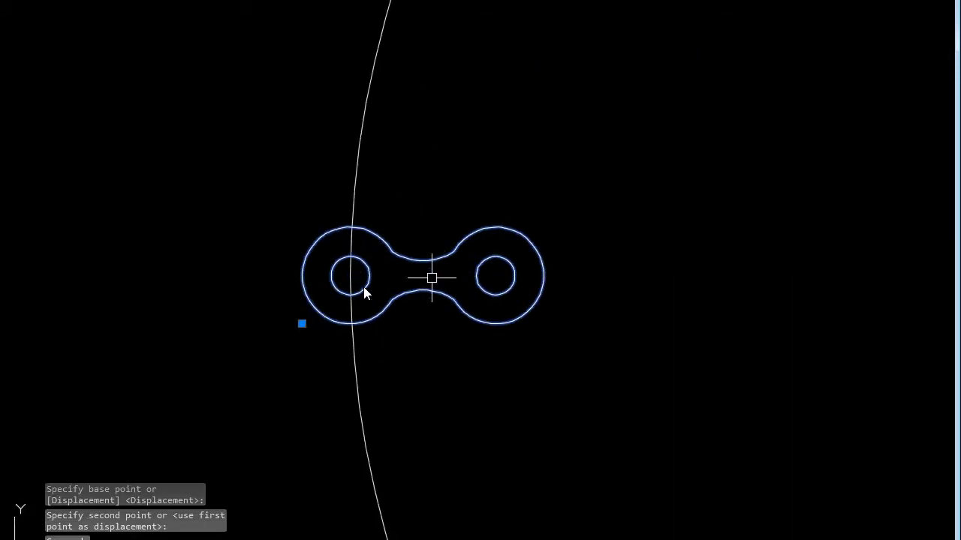
- Rotate the link upright, using its two hole centres as the reference angle
text(ro)
key(Return)
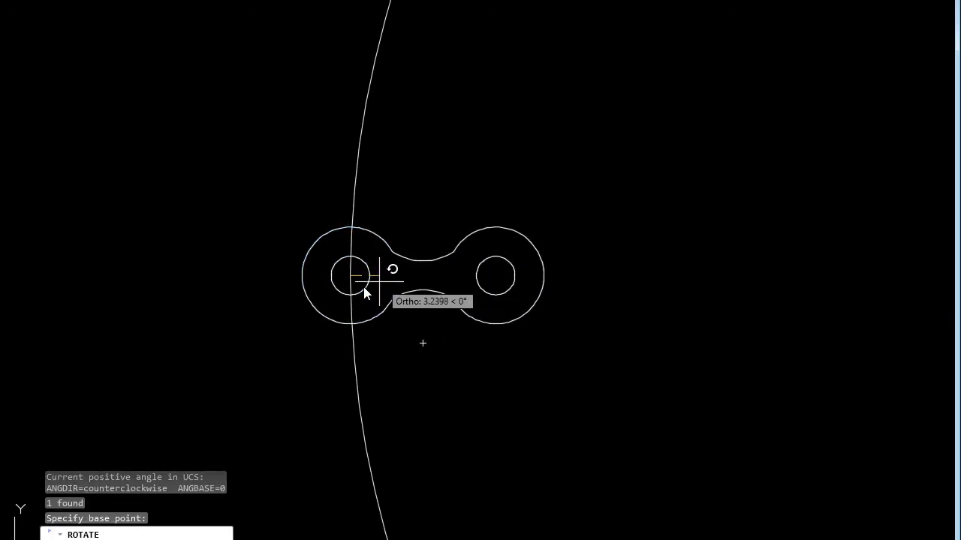
text(r)
key(Return)
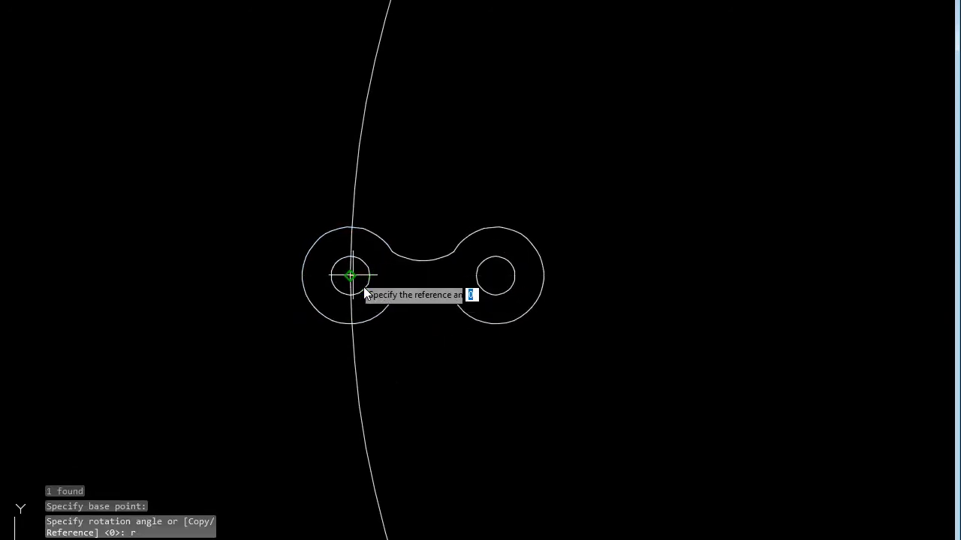
click(351, 276)
click(495, 275)
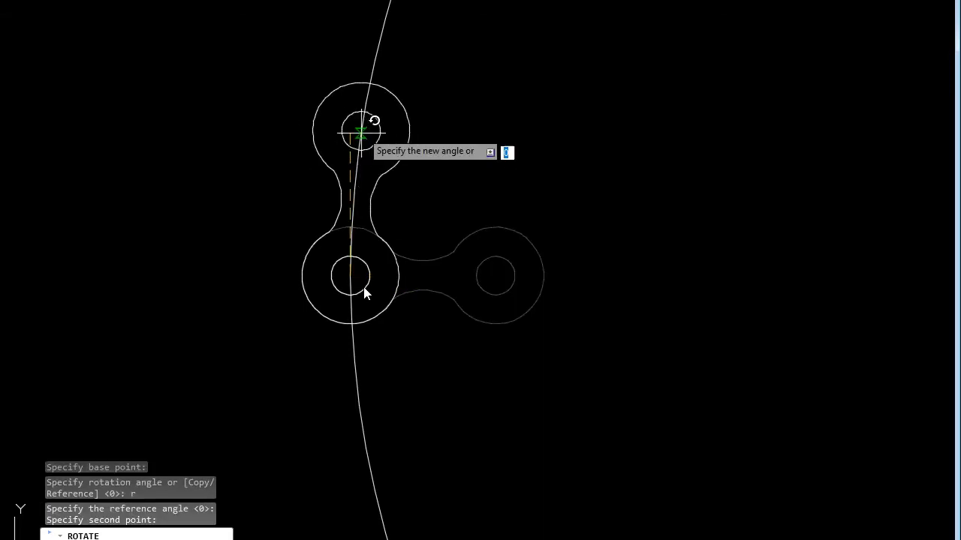
scroll(364, 293, down, 5)
scroll(364, 293, up, 3)
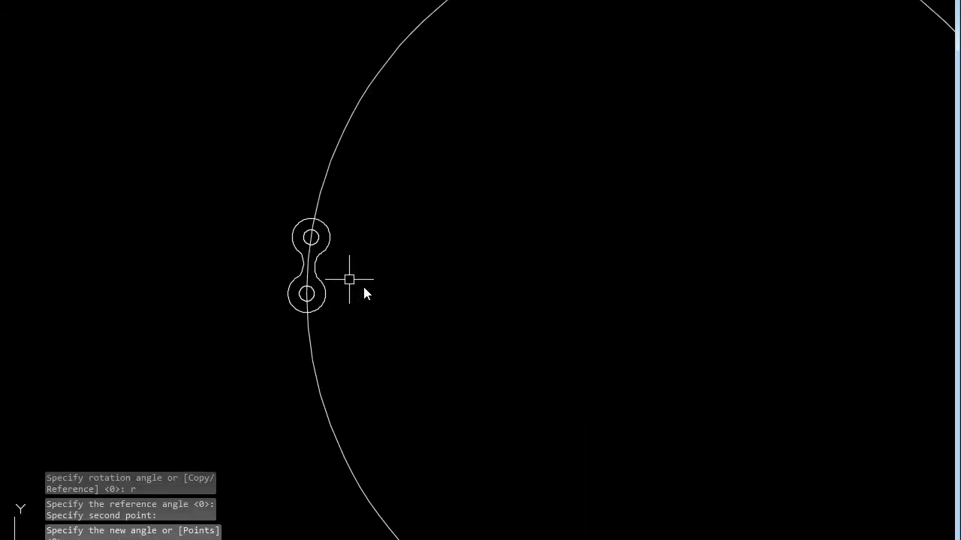
scroll(364, 292, down, 4)
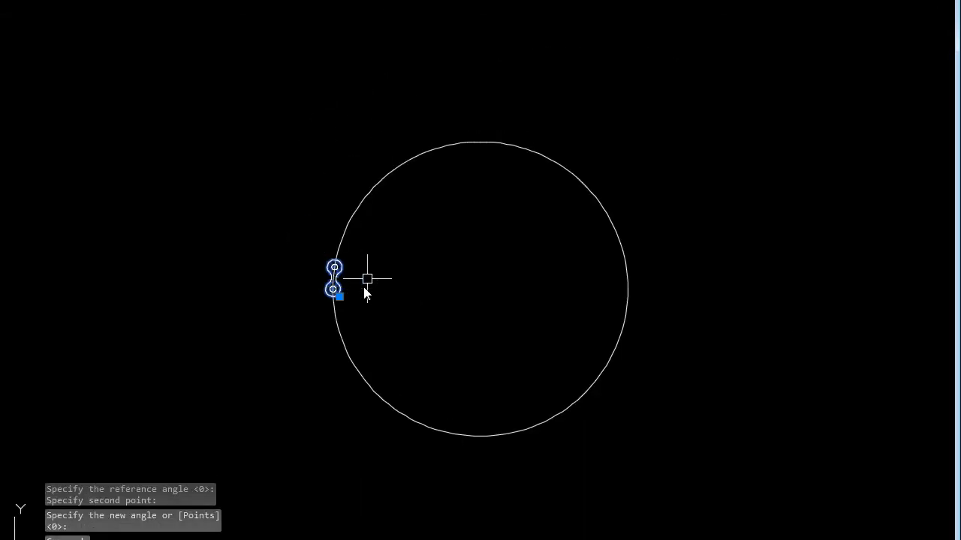
text(AR)
- Polar-array the chain link about the circle centre with a 180° fill angle
key(Return)
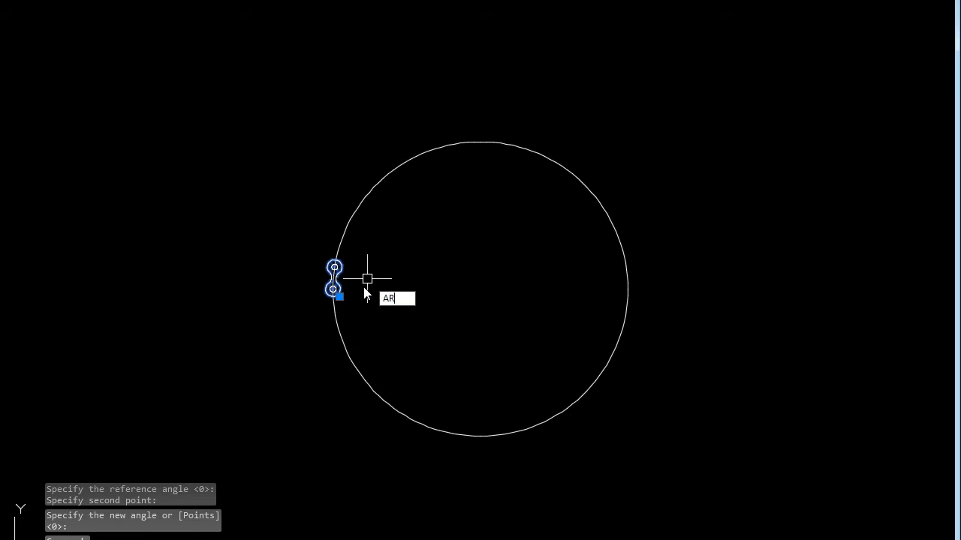
key(Return)
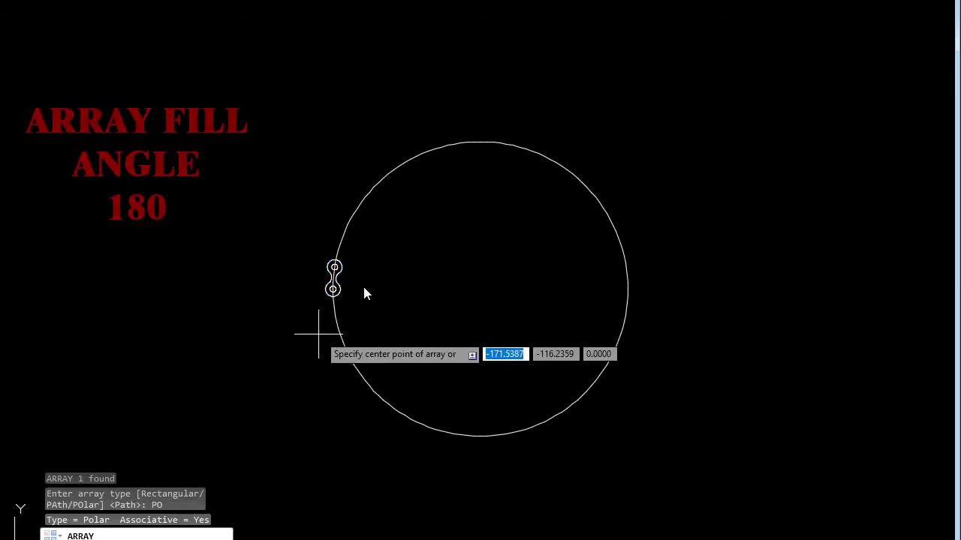
click(480, 290)
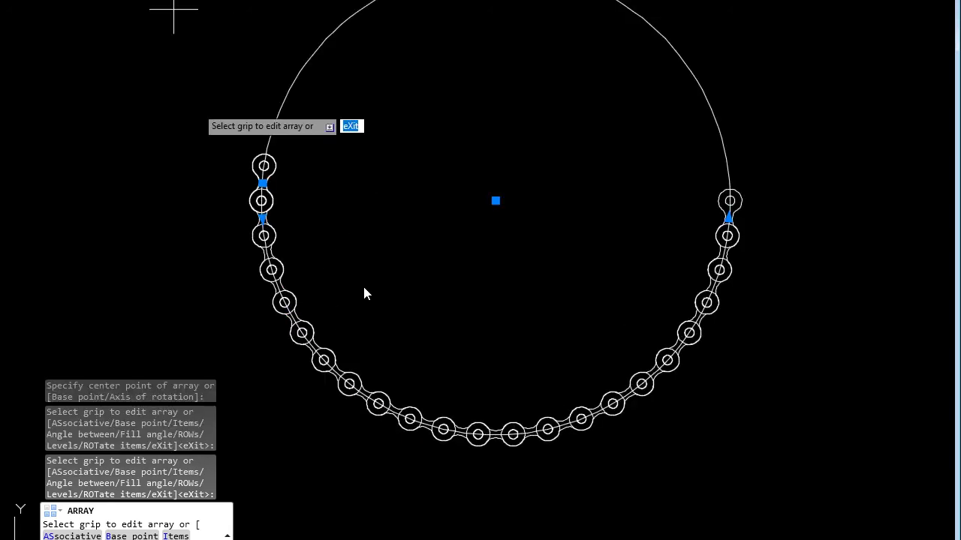
scroll(279, 317, up, 5)
scroll(285, 308, down, 8)
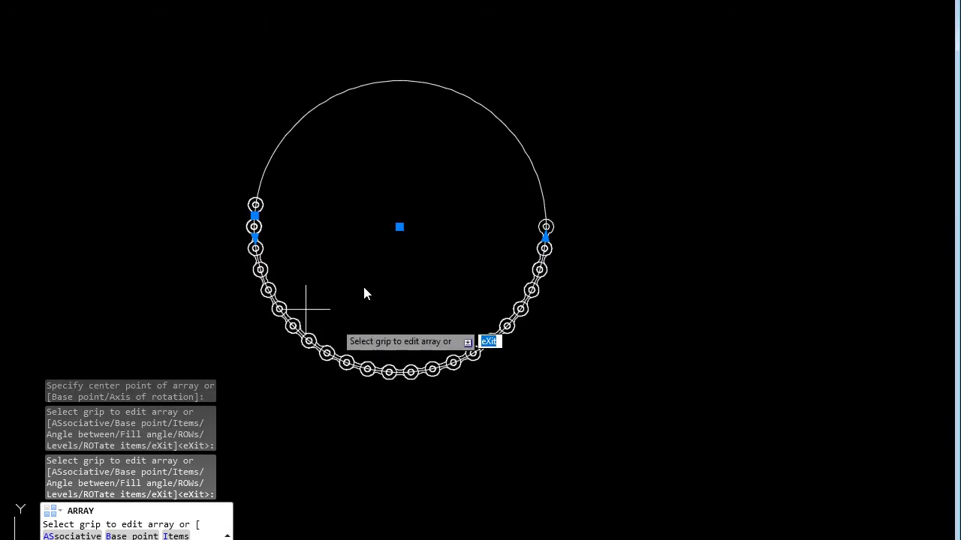
scroll(375, 330, up, 2)
scroll(466, 338, down, 2)
scroll(495, 285, down, 2)
scroll(481, 239, up, 2)
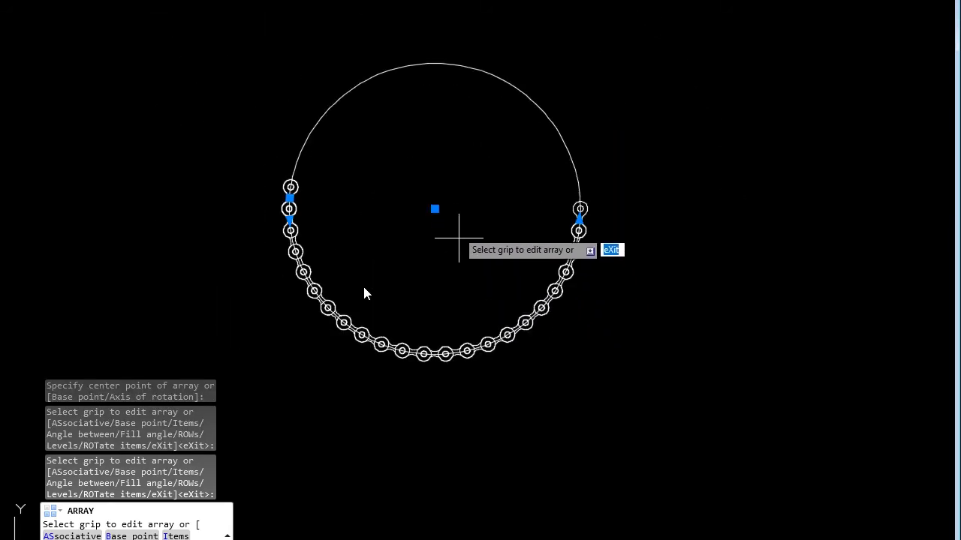
key(Return)
- Rotate the circle and chain array 90° about the circle's centre
scroll(456, 211, down, 2)
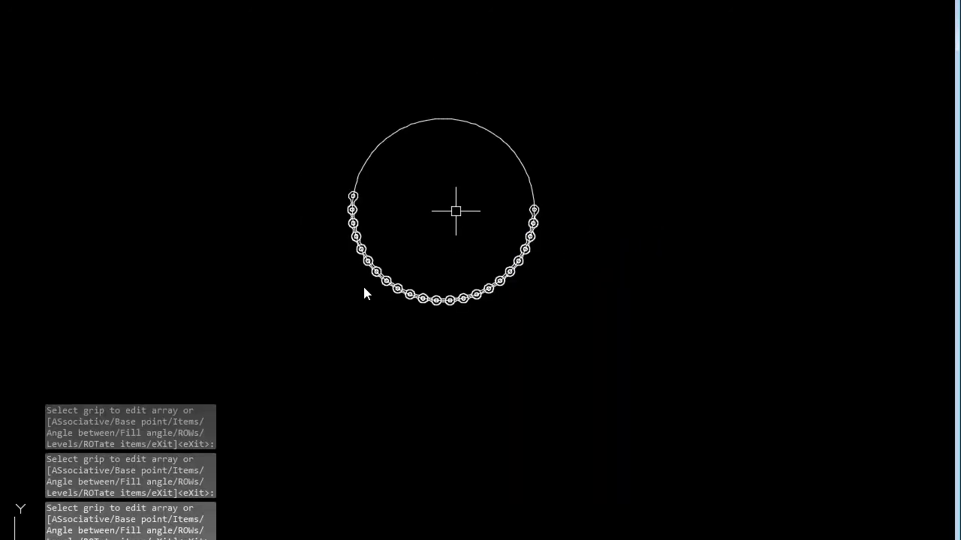
click(301, 100)
click(618, 373)
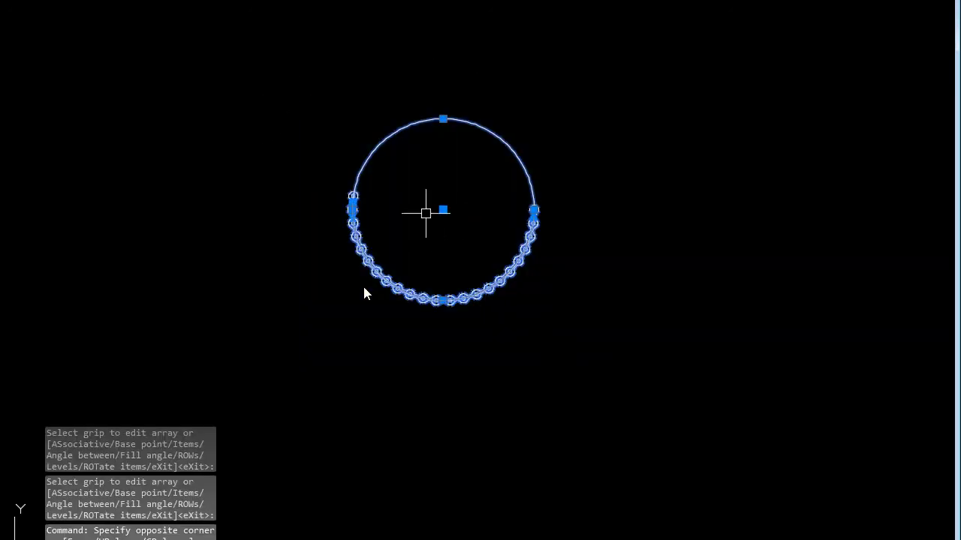
click(443, 209)
key(space)
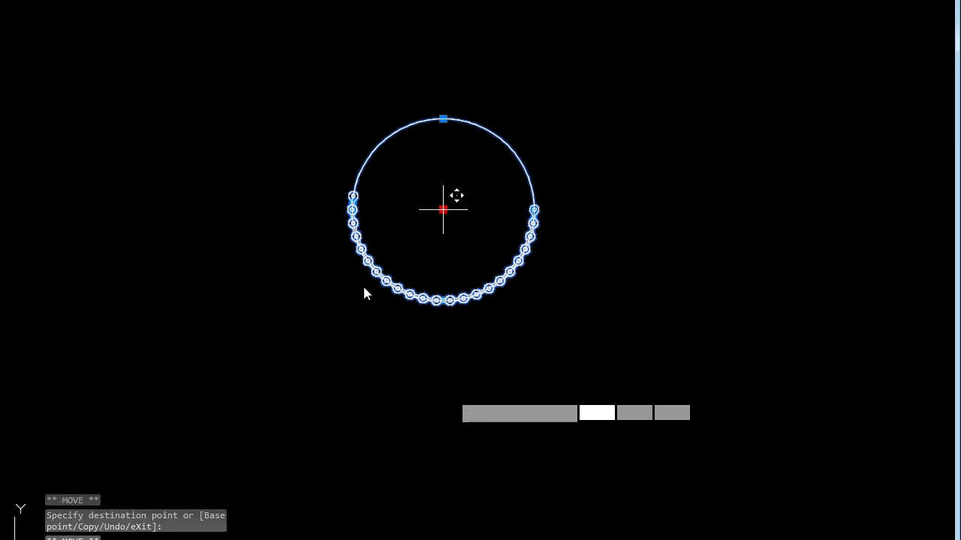
key(space)
click(449, 421)
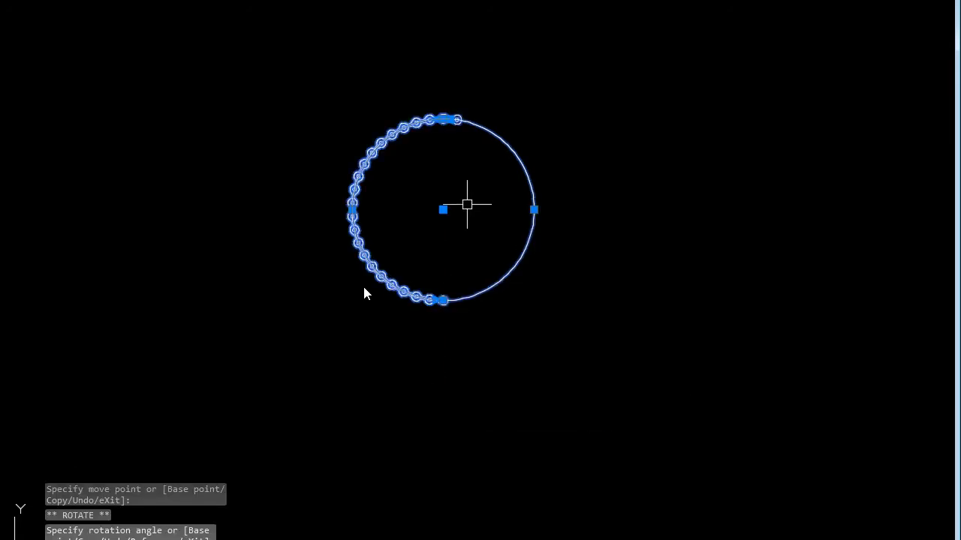
scroll(467, 204, up, 2)
scroll(332, 375, down, 1)
key(Escape)
scroll(329, 327, down, 1)
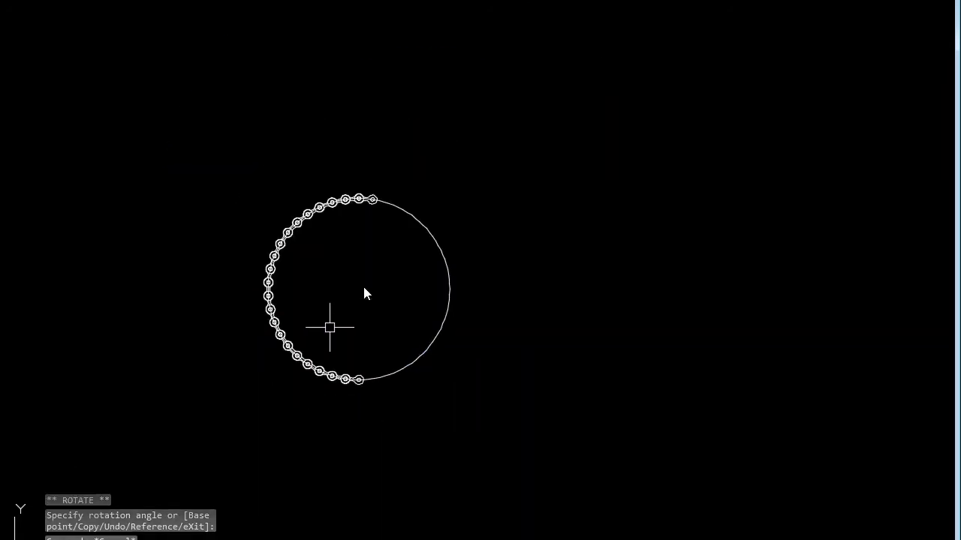
scroll(329, 327, up, 1)
scroll(364, 352, down, 1)
scroll(364, 328, down, 1)
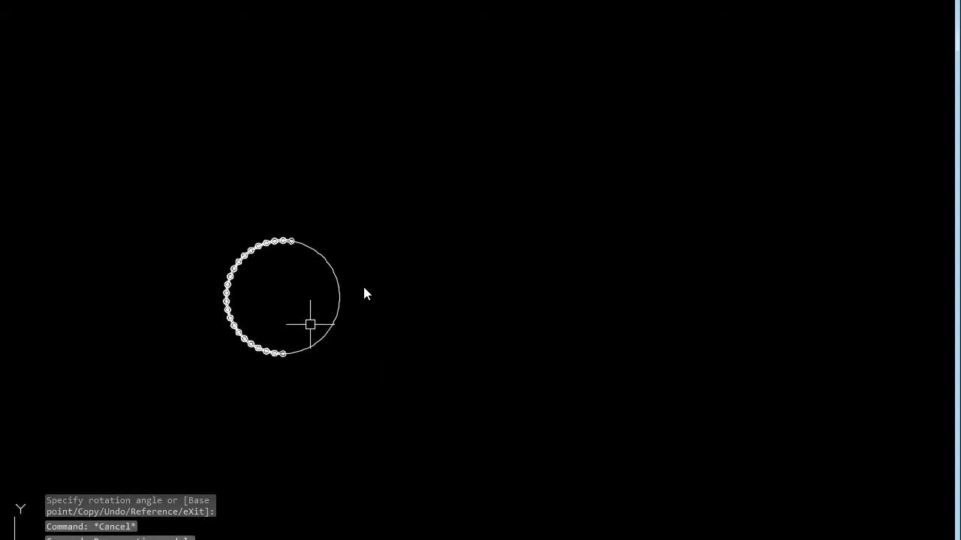
text(x)
key(Return)
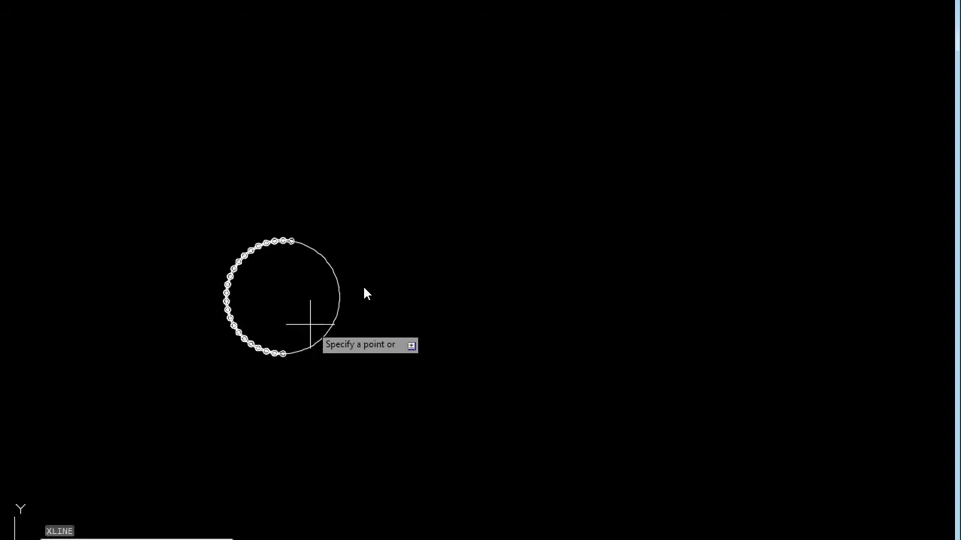
- Draw a horizontal construction line through the large circle's centre
text(h)
key(Return)
click(282, 297)
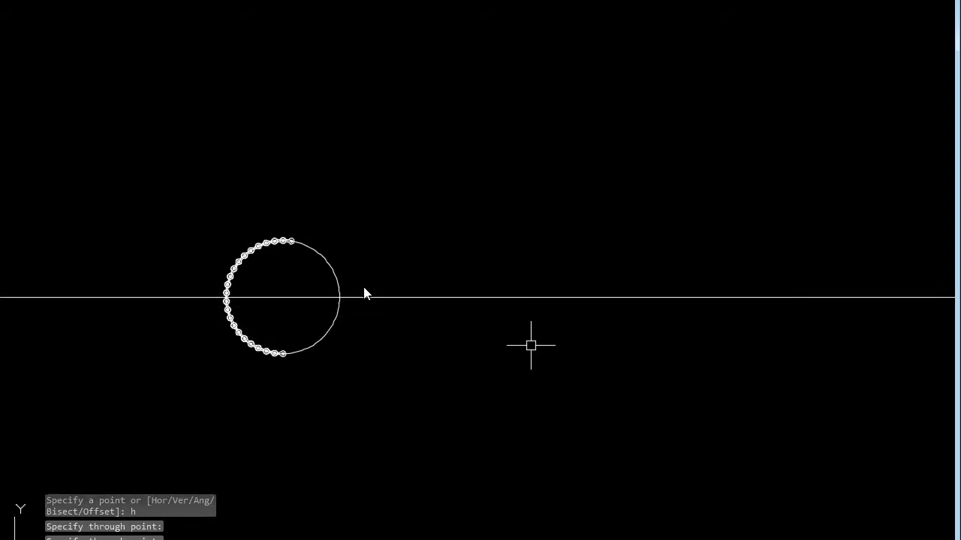
text(c)
key(Return)
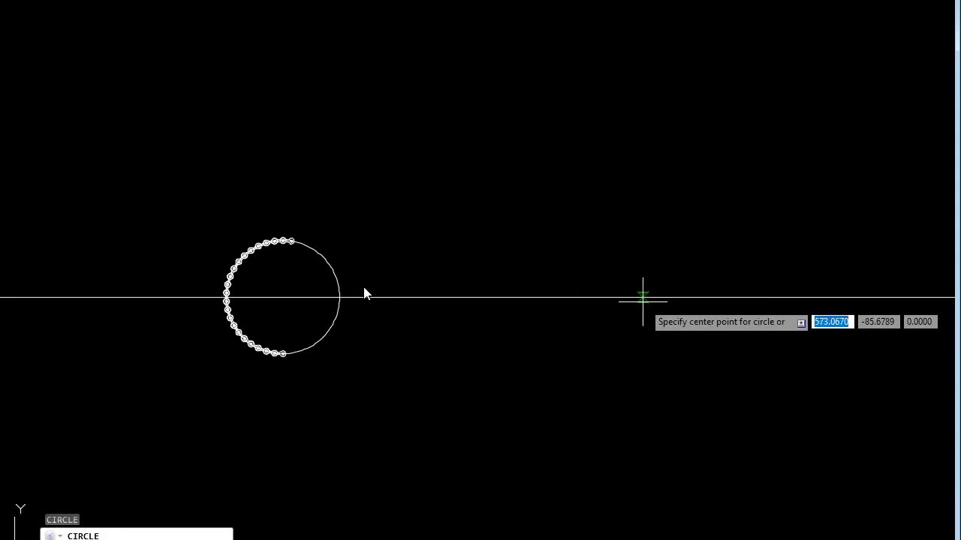
click(640, 298)
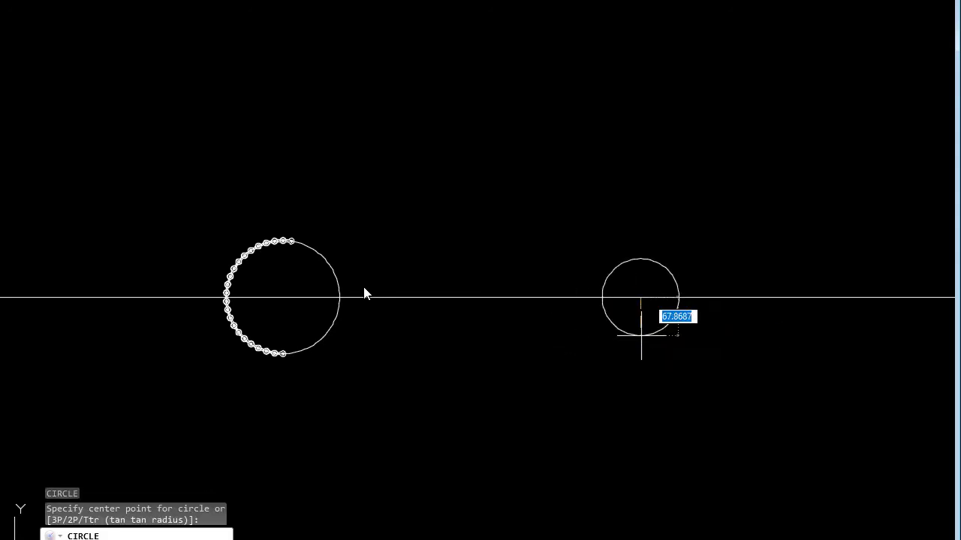
key(Escape)
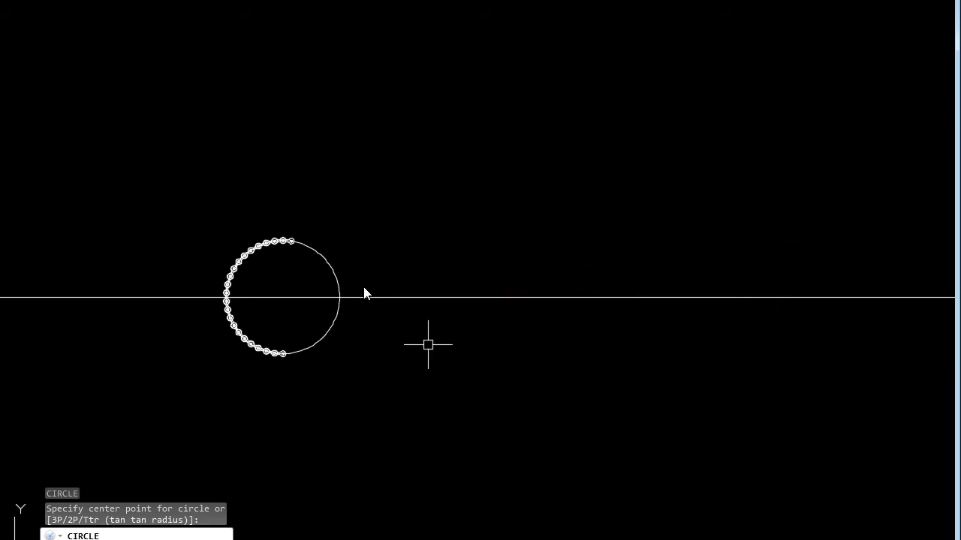
- Start copying the left circle, picking its base point
click(339, 335)
key(Escape)
click(332, 325)
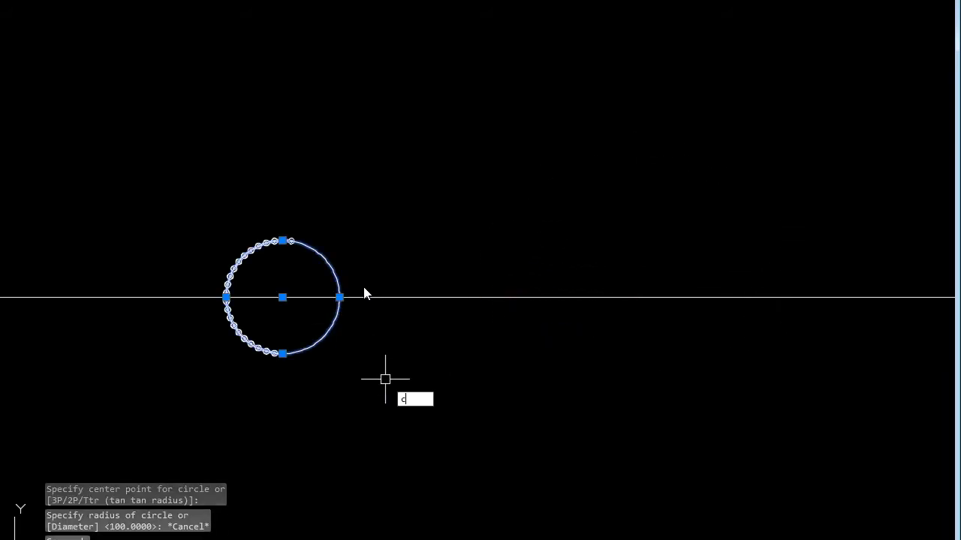
text(co)
key(Return)
click(321, 365)
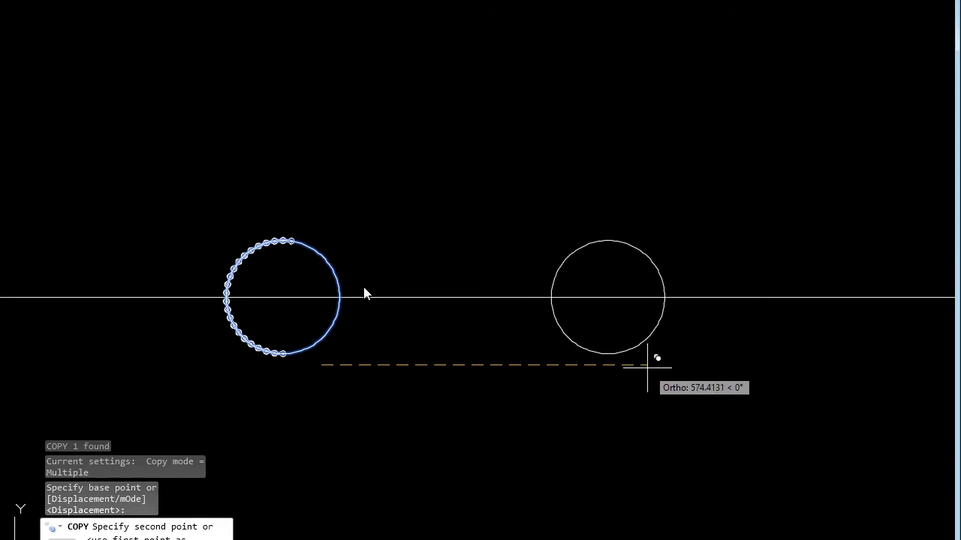
- Place the circle copy 500 units to the right and select it
text(500)
key(Return)
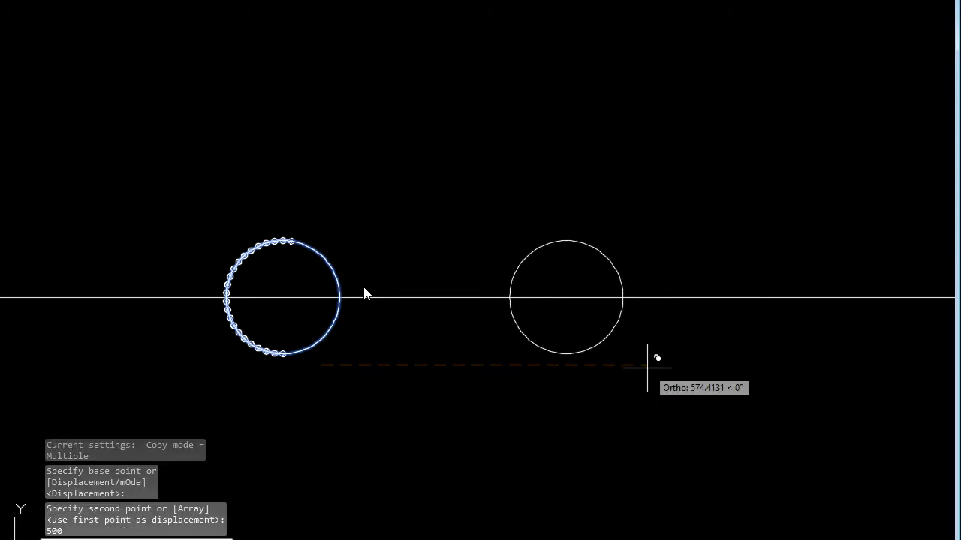
key(Escape)
click(582, 334)
click(546, 409)
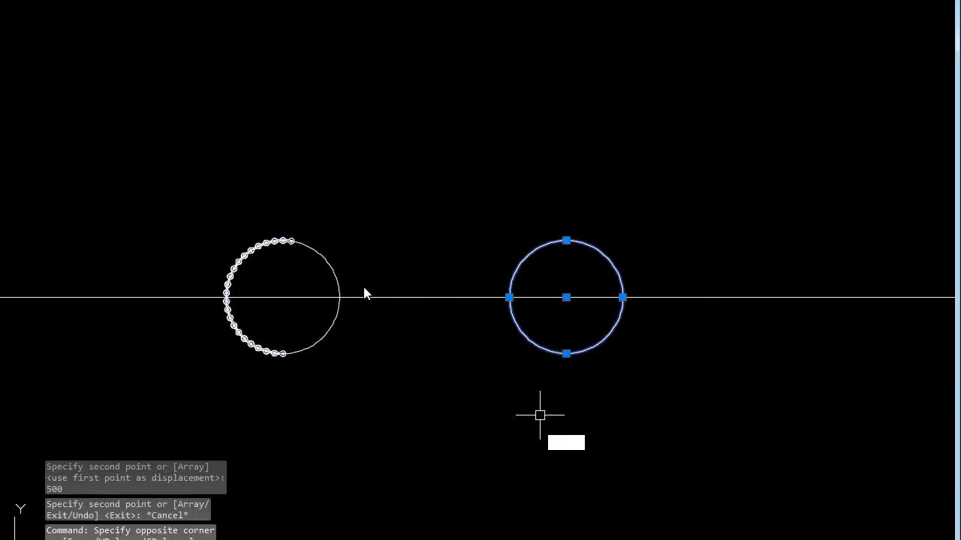
- Move the copied circle 600 units right, then undo that move
text(m)
key(Return)
click(539, 415)
text(600)
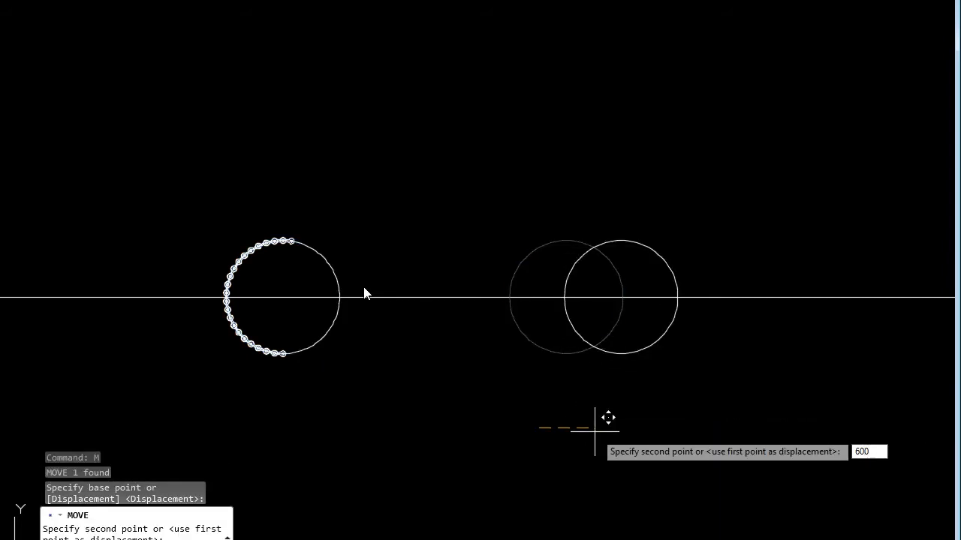
key(Return)
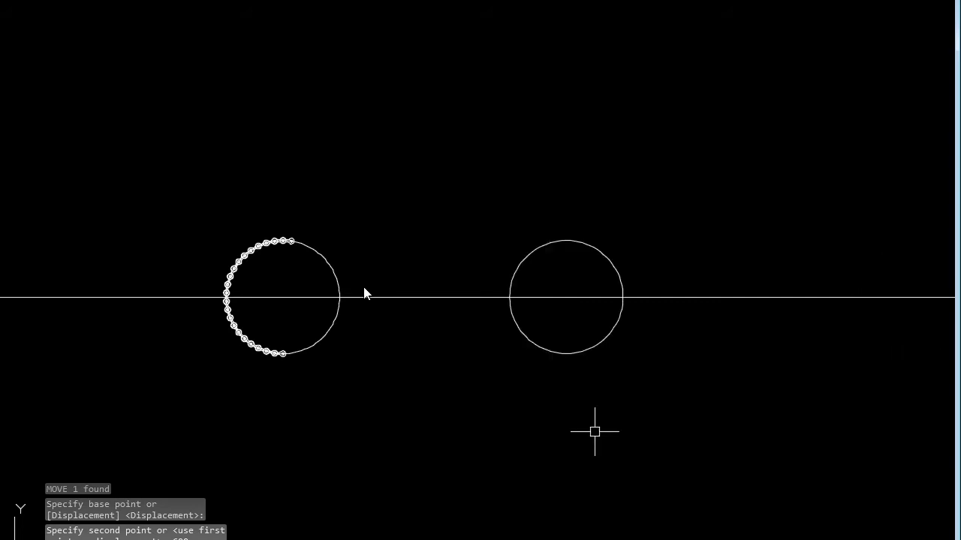
key(ctrl+z)
- Move the copied circle 100 units right and select it again
click(504, 400)
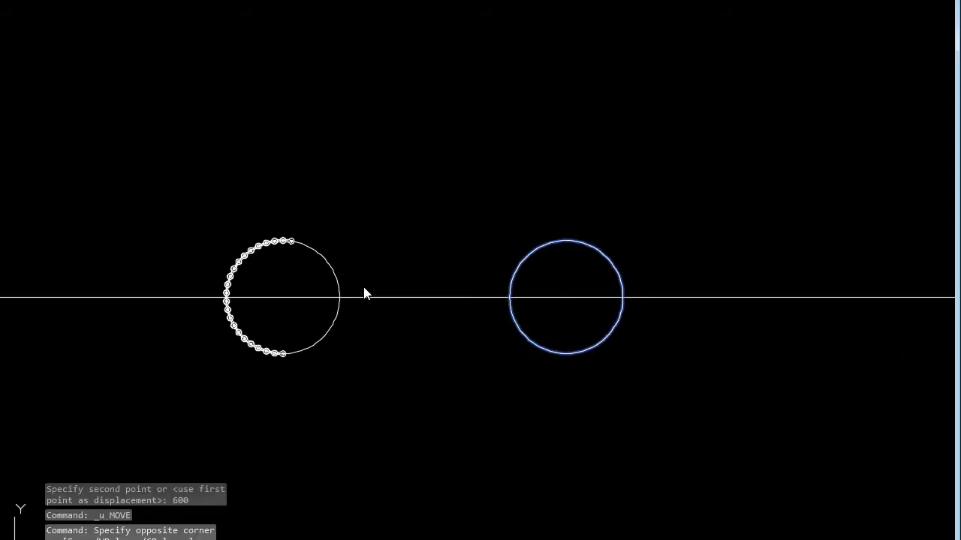
text(m)
key(Return)
click(505, 398)
text(100)
key(Return)
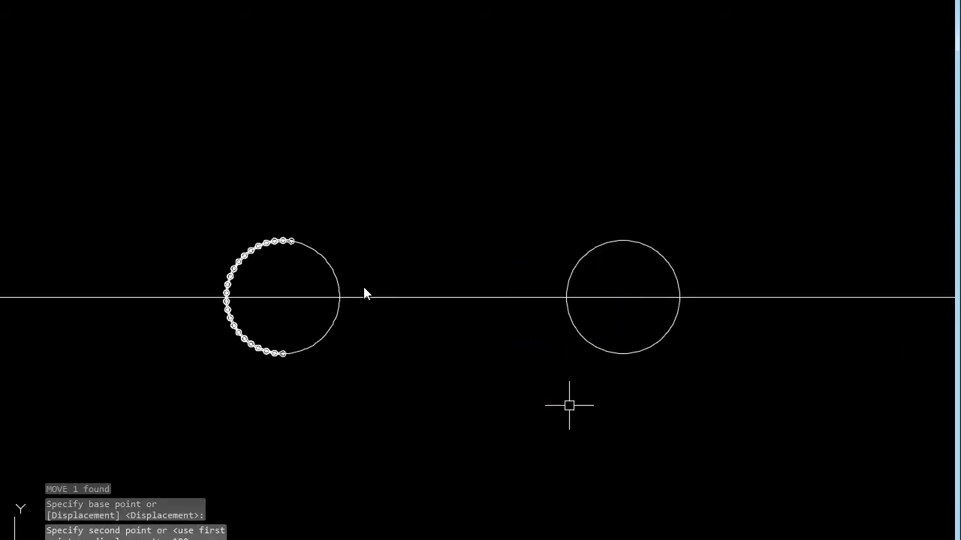
click(653, 343)
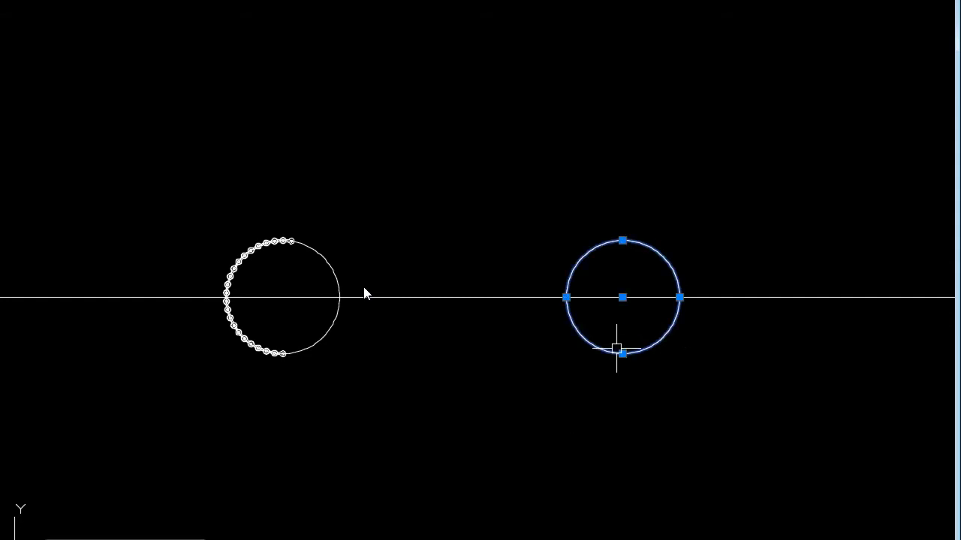
click(627, 339)
text(SC)
key(Return)
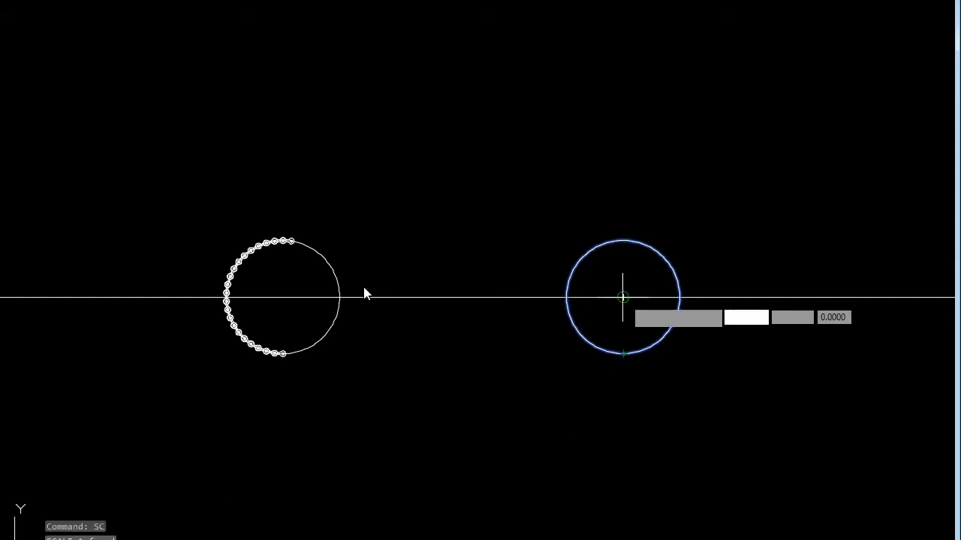
- Scale the right circle by 0.5 about its centre, then begin copying the chain array
click(622, 297)
key(Return)
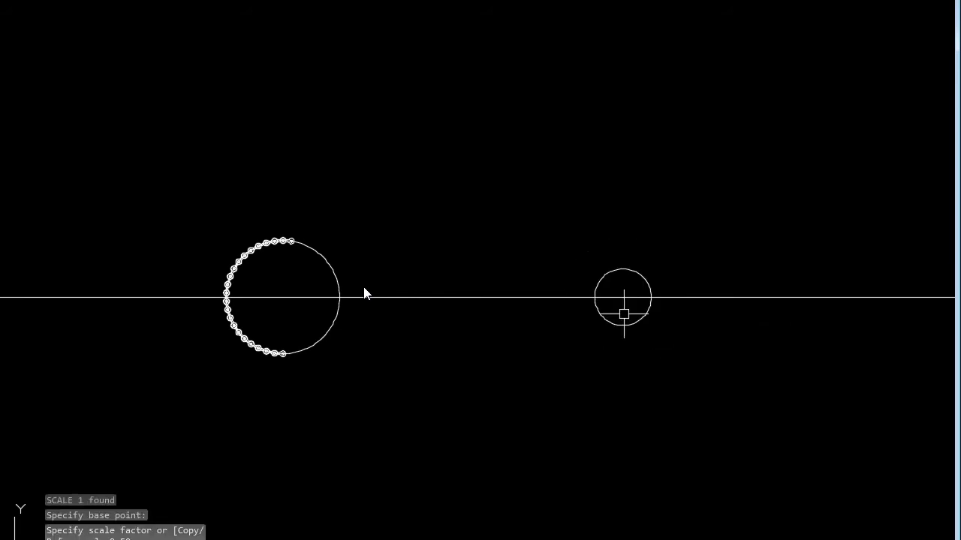
scroll(340, 260, up, 2)
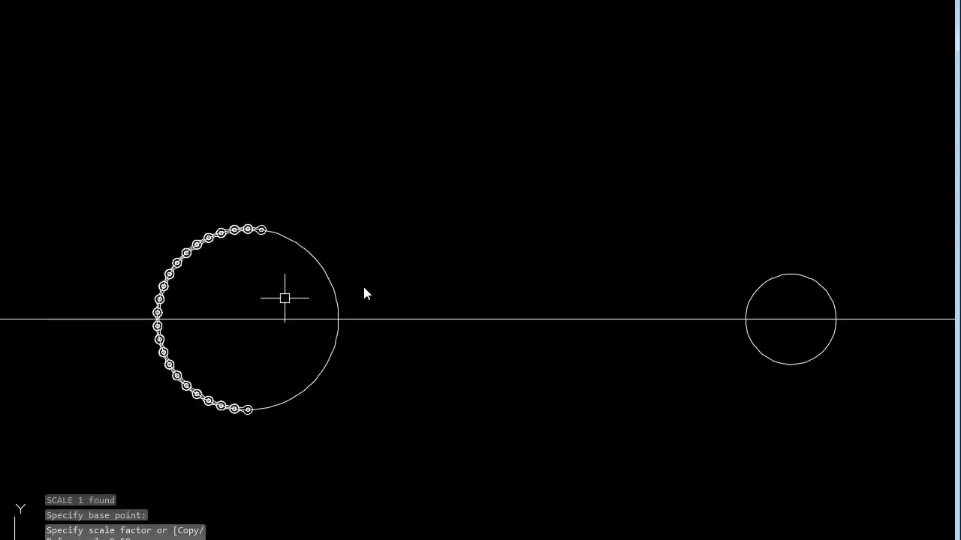
click(262, 233)
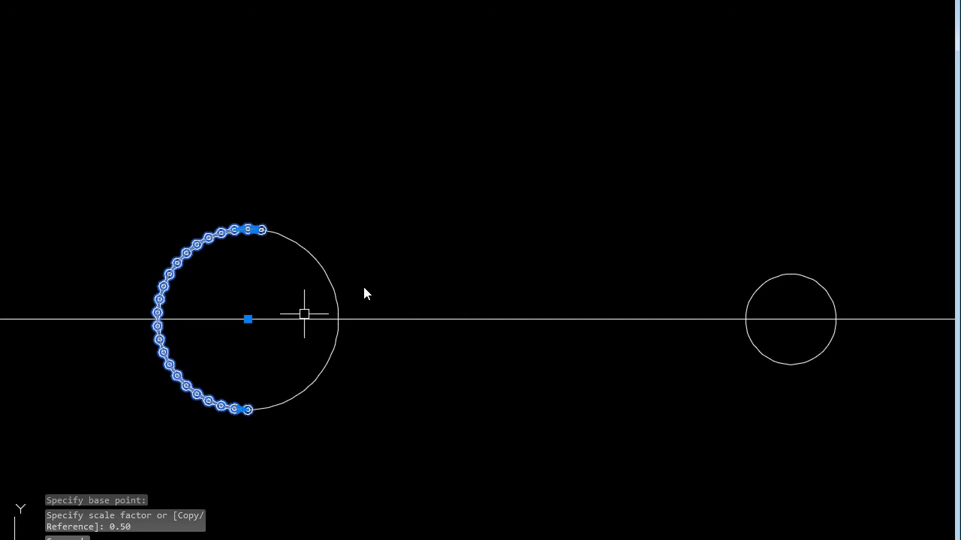
text(co)
key(Return)
click(253, 287)
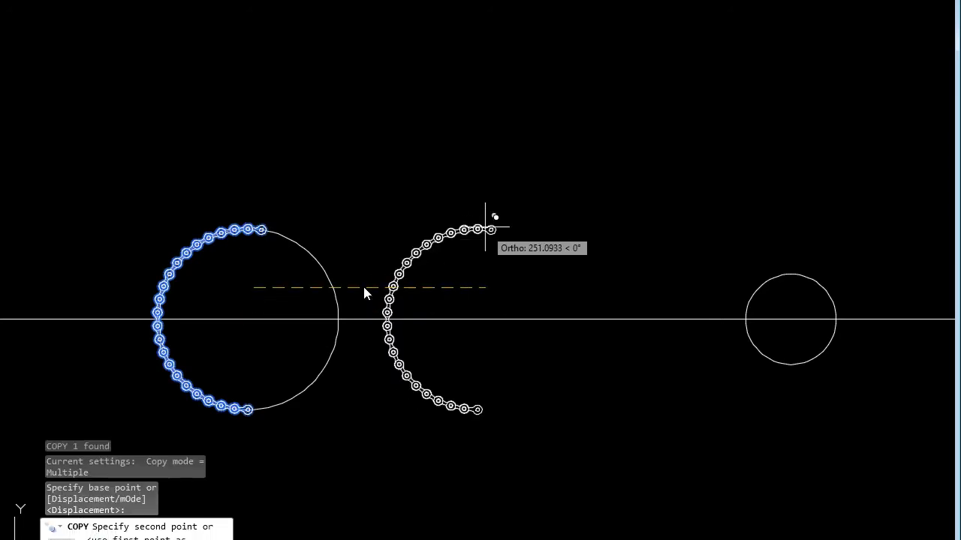
- Place the chain copy to the right, then move it straight up above the circles
click(477, 287)
key(Escape)
click(446, 235)
scroll(448, 407, down, 2)
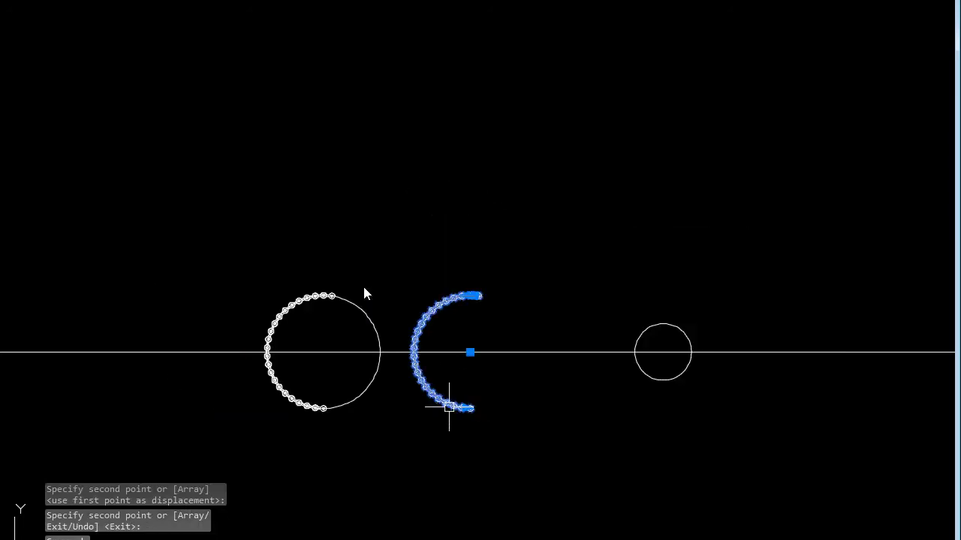
text(m)
key(Return)
click(478, 295)
click(480, 118)
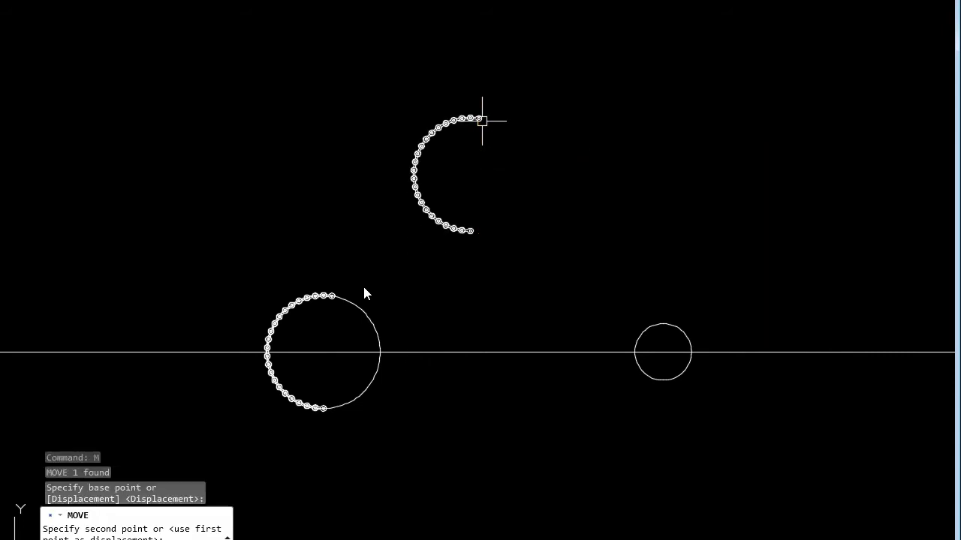
- Explode the copied chain arc into separate links and paste a single link
click(466, 203)
click(447, 235)
key(Return)
scroll(476, 232, up, 2)
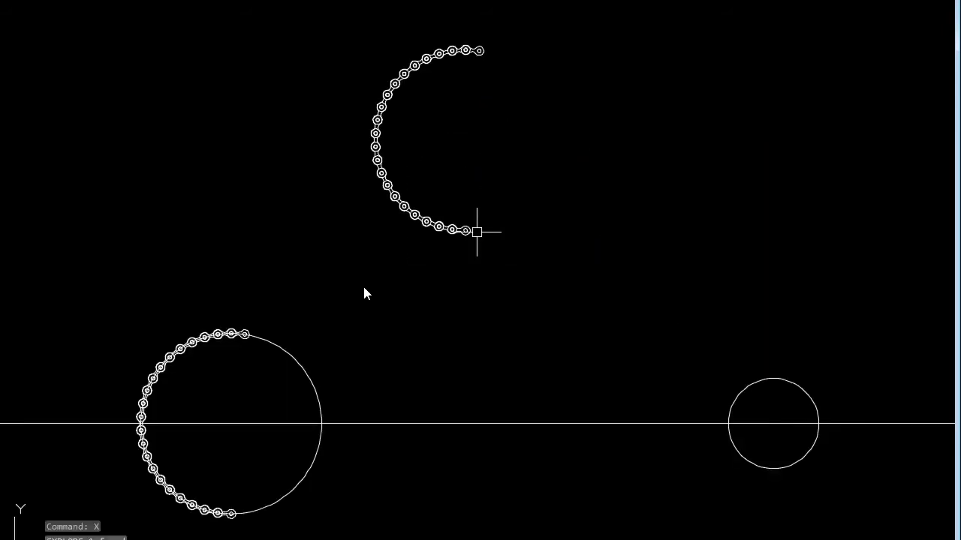
scroll(448, 239, up, 3)
scroll(315, 213, down, 4)
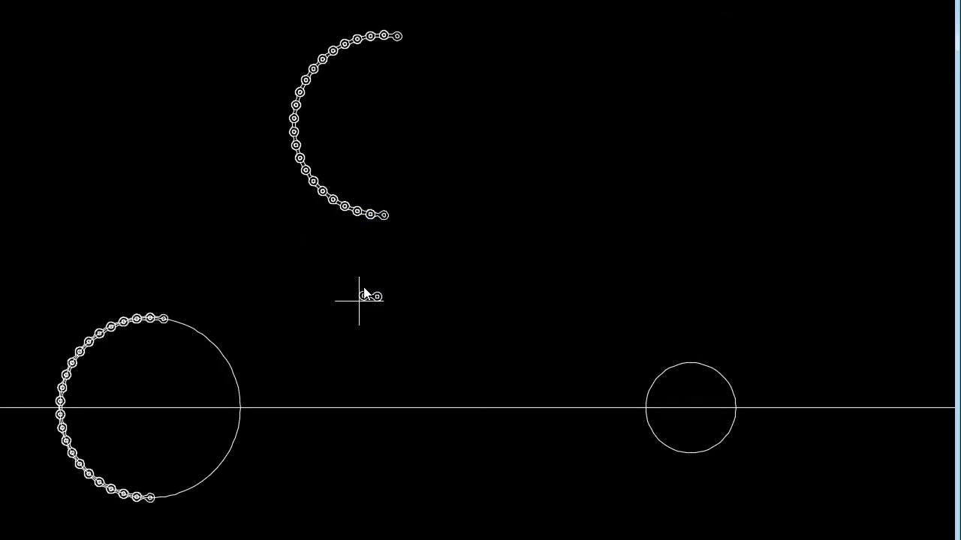
key(ctrl+v)
- Place the pasted chain link inside the small circle and start moving it
scroll(146, 274, down, 2)
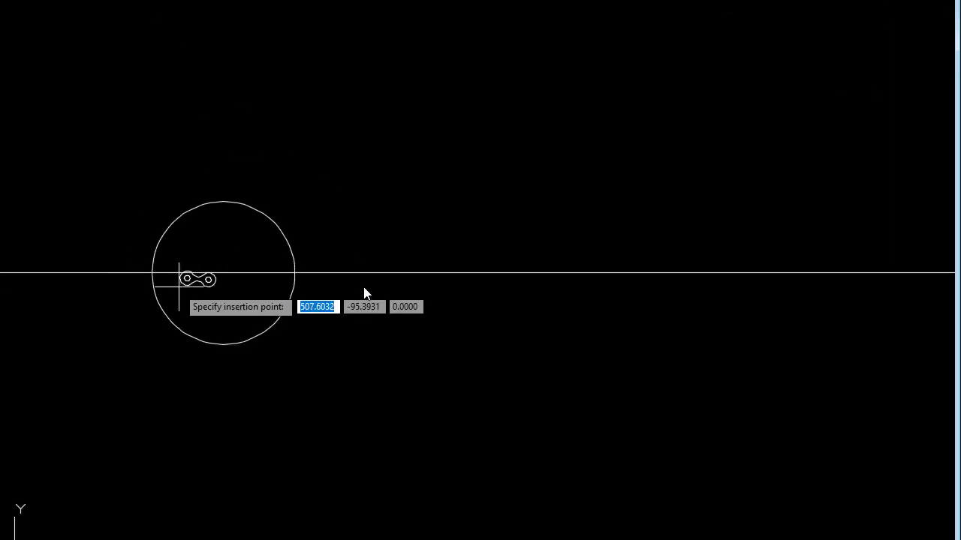
scroll(180, 278, up, 6)
scroll(112, 252, down, 2)
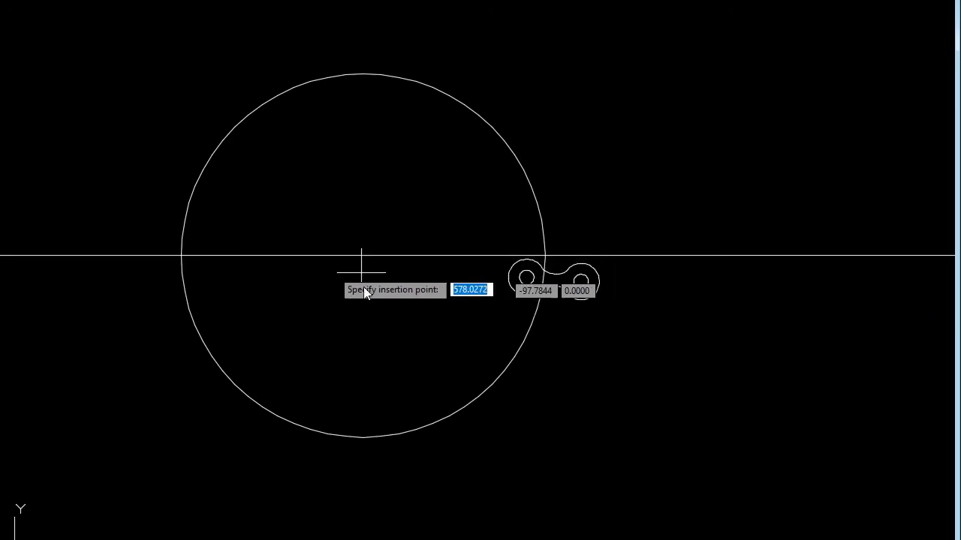
click(225, 300)
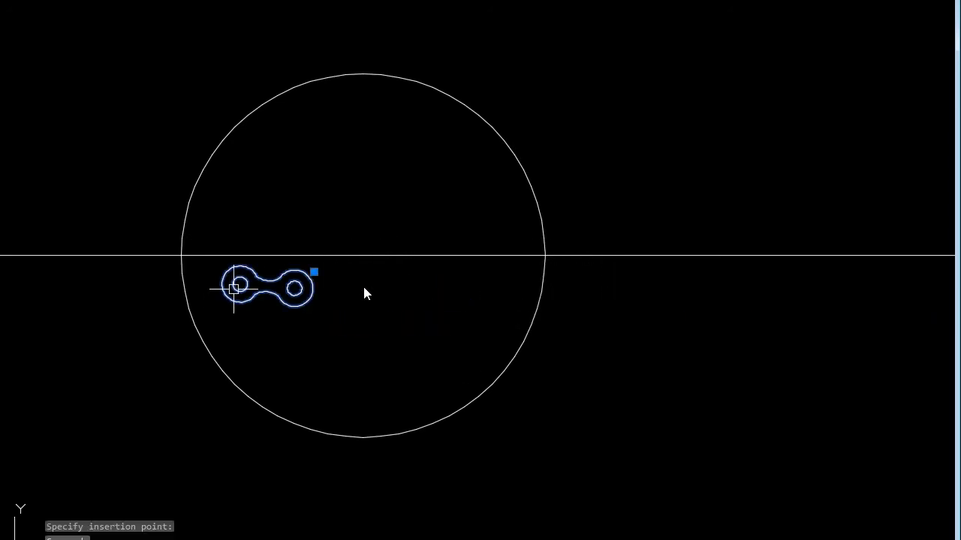
scroll(234, 285, up, 2)
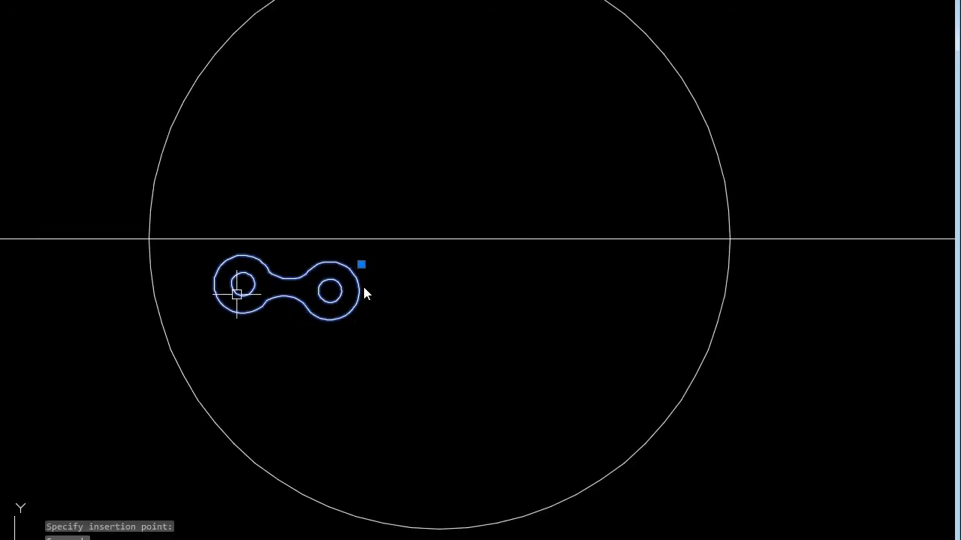
text(m)
key(Return)
click(242, 284)
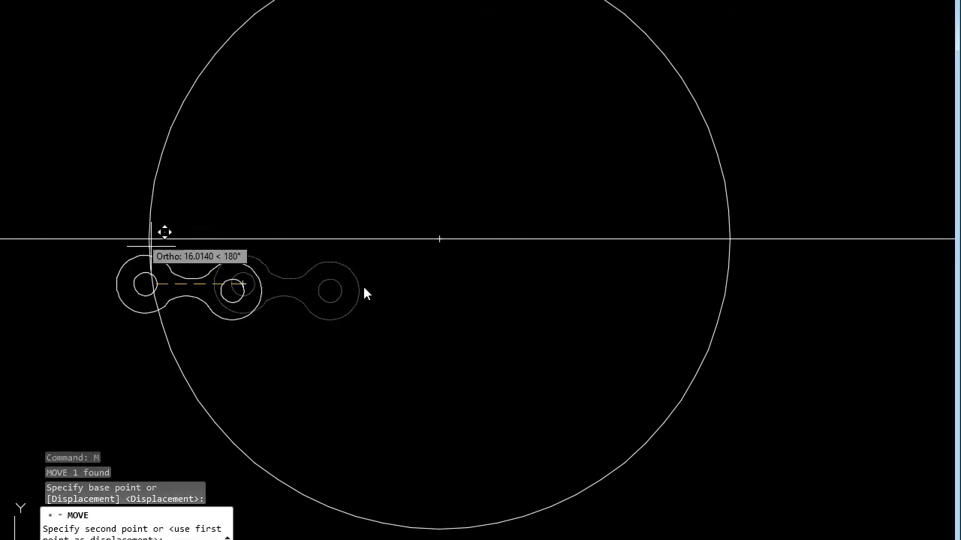
scroll(225, 281, down, 2)
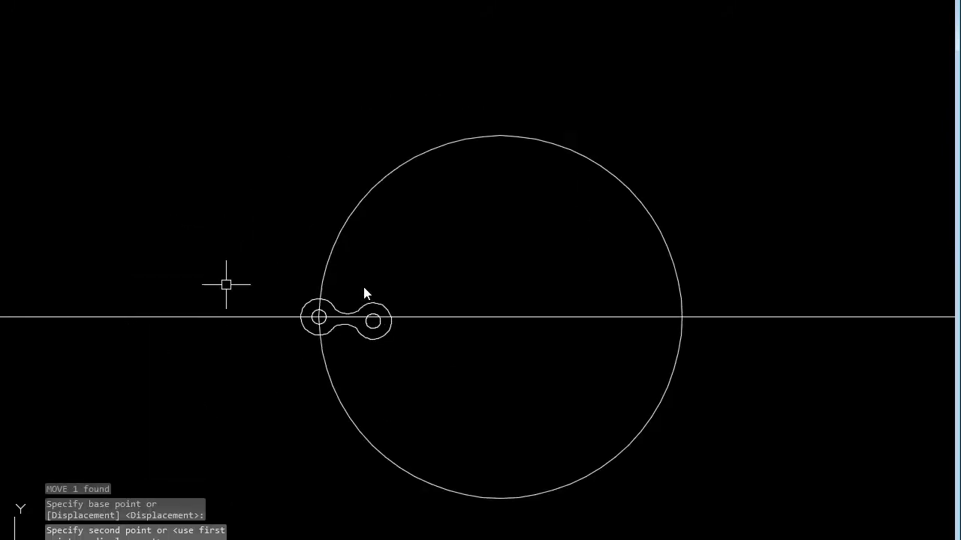
scroll(440, 365, up, 2)
scroll(435, 343, up, 3)
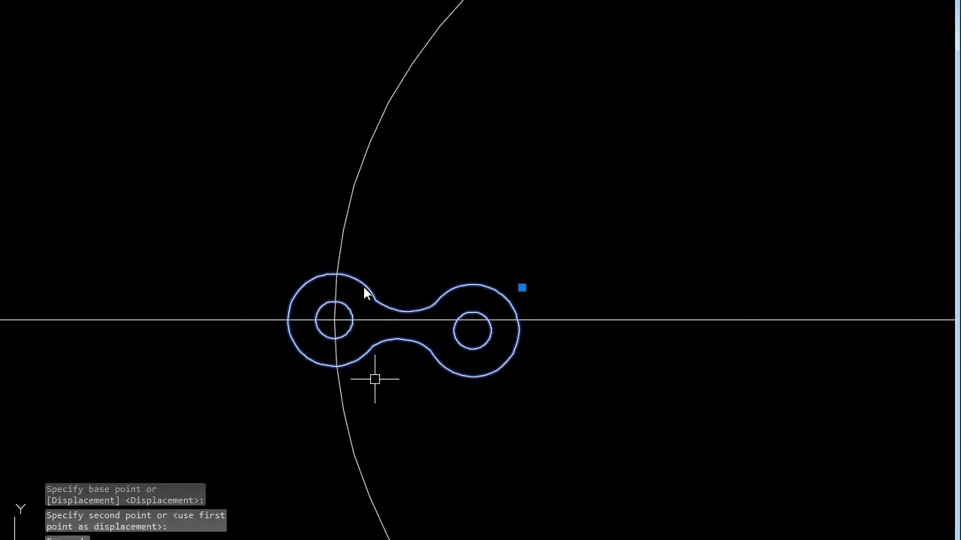
- Rotate the link upright with ROTATE's Reference option, using its two pin centres
text(RO)
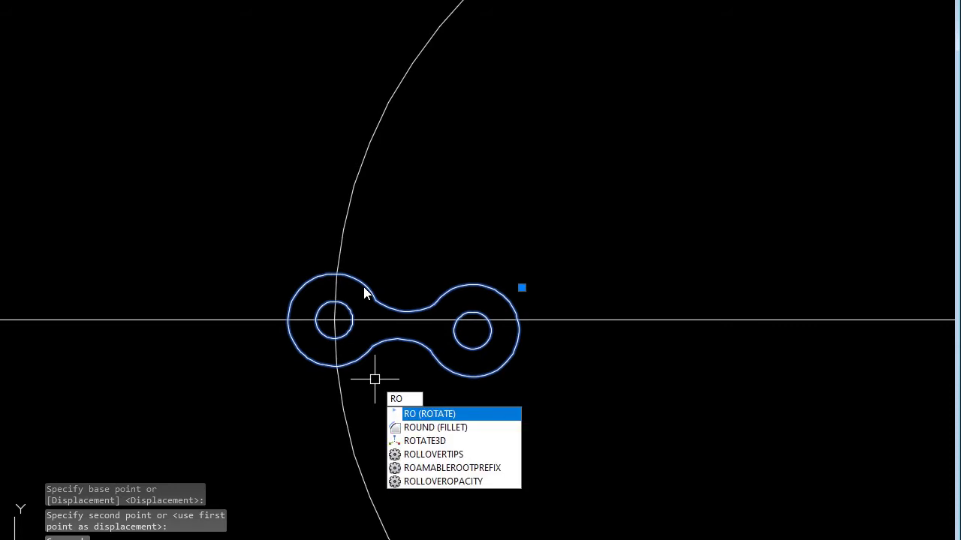
key(Return)
click(334, 321)
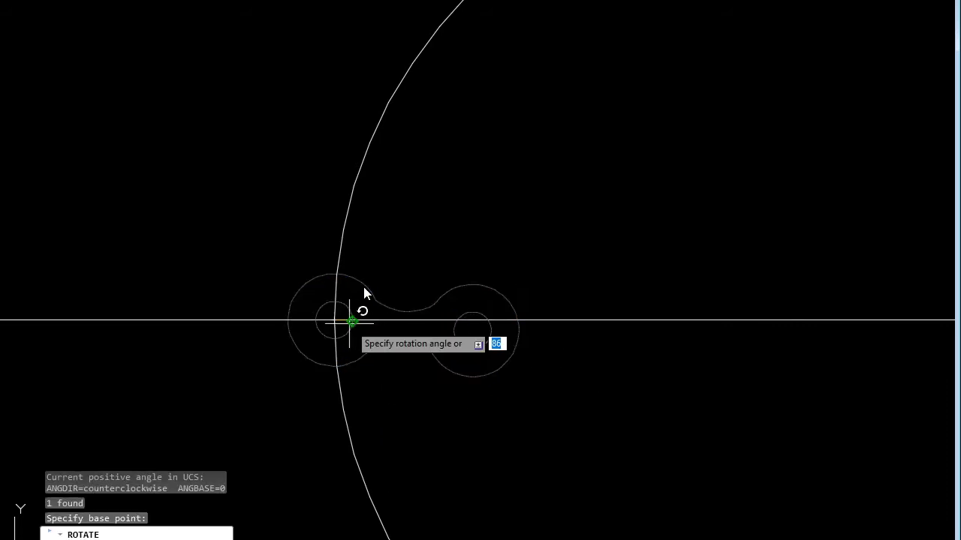
text(r)
key(Return)
click(334, 320)
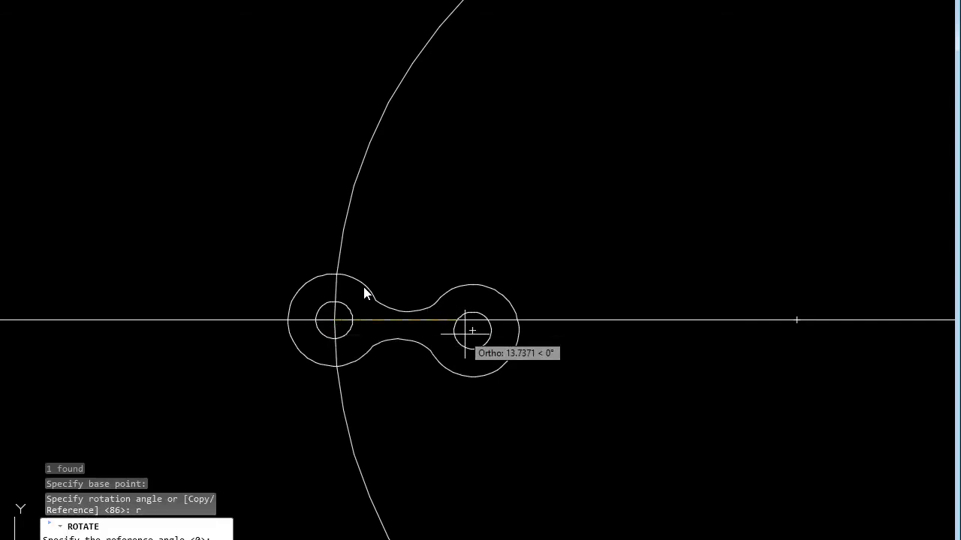
click(472, 331)
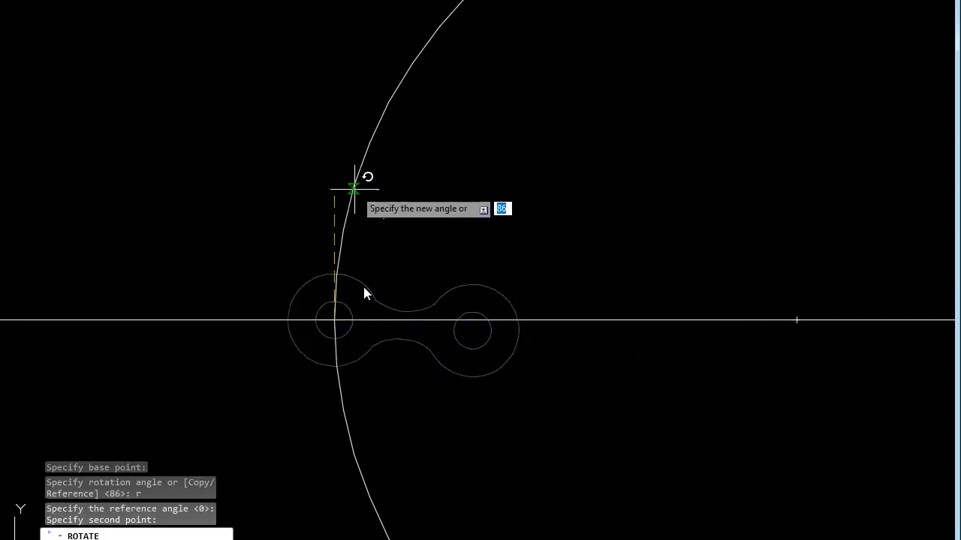
click(350, 186)
scroll(361, 278, down, 6)
click(363, 291)
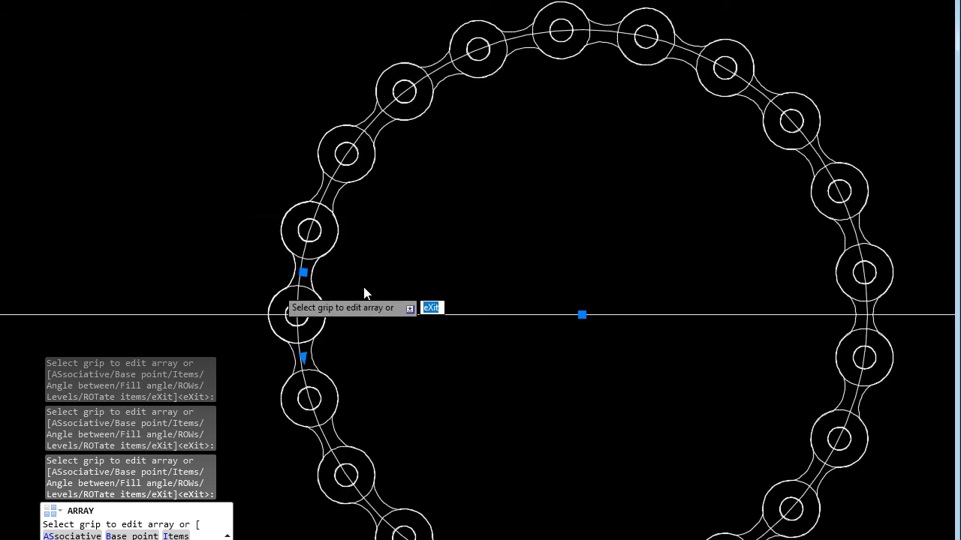
- Delete the left-half chain links and the leftover bottom-left link on the small circle
scroll(364, 293, up, 2)
scroll(364, 293, up, 2)
scroll(363, 293, up, 2)
scroll(364, 293, down, 3)
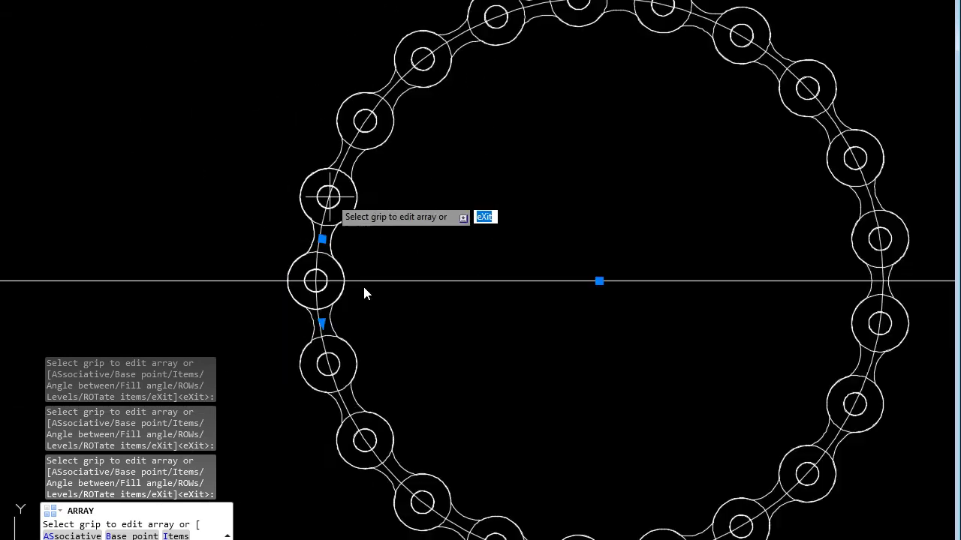
scroll(363, 288, down, 1)
key(Escape)
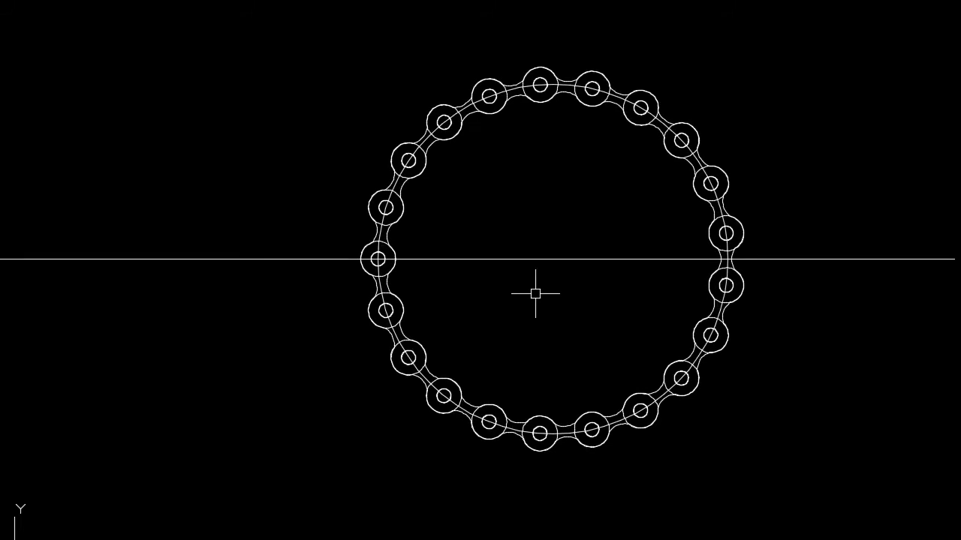
click(448, 391)
key(Delete)
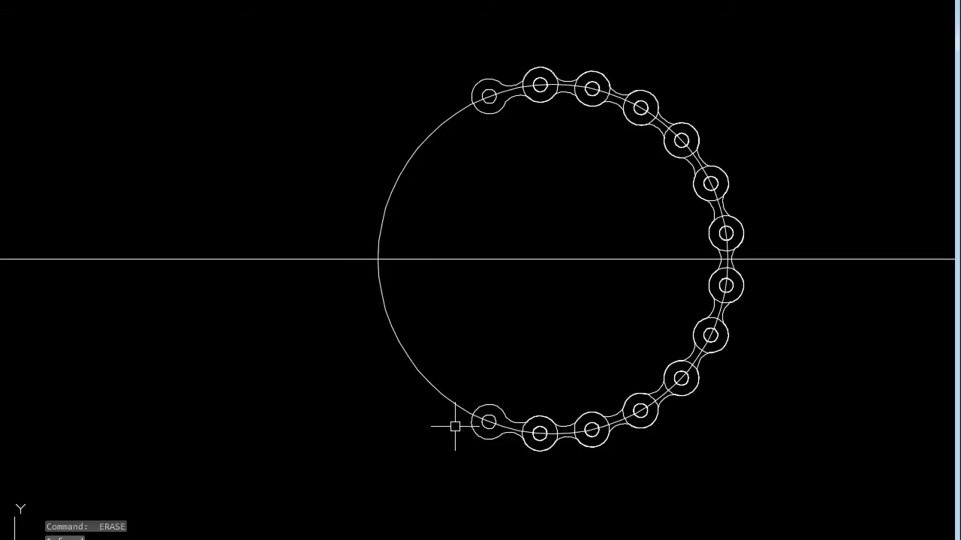
key(Delete)
- Delete the extra chain link at the top
scroll(728, 272, down, 2)
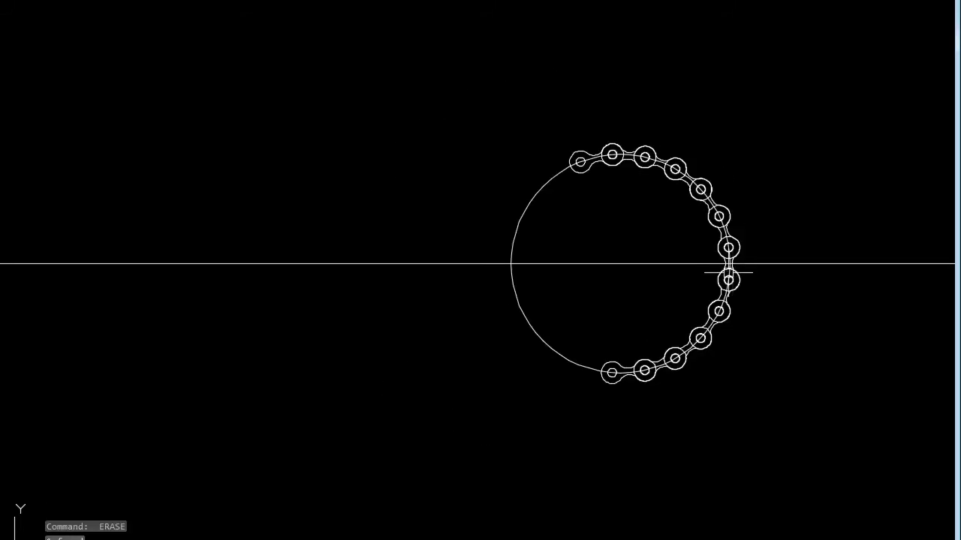
scroll(612, 196, up, 2)
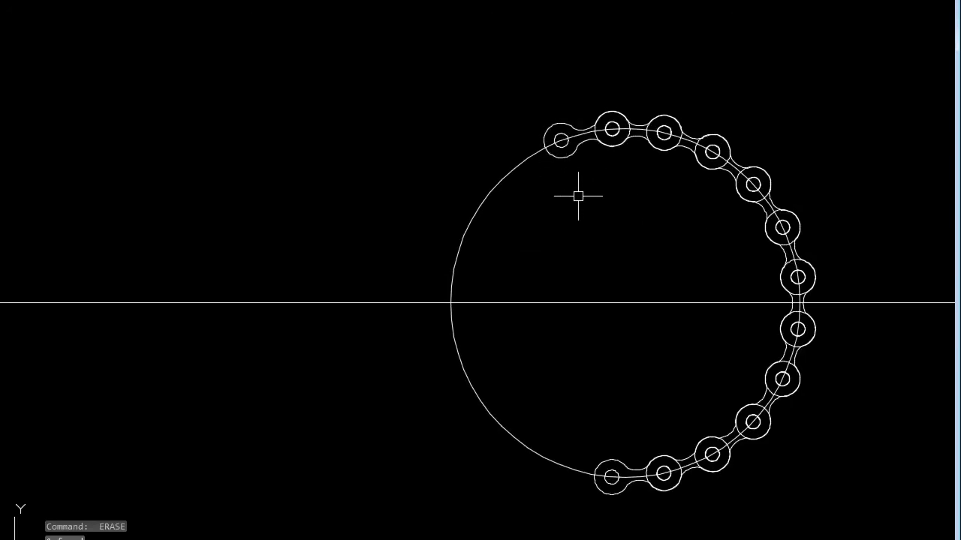
scroll(714, 138, down, 2)
scroll(666, 149, up, 2)
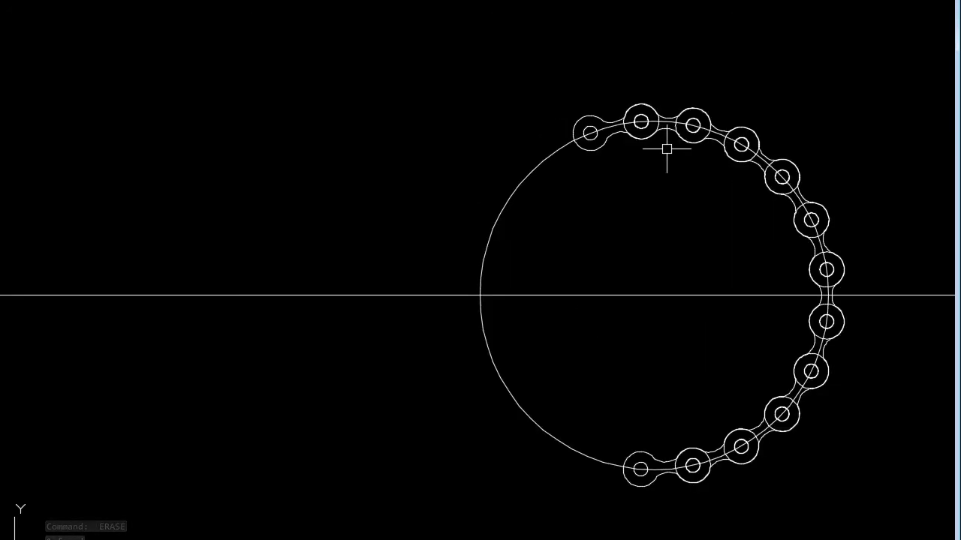
click(595, 149)
key(Delete)
scroll(643, 150, down, 2)
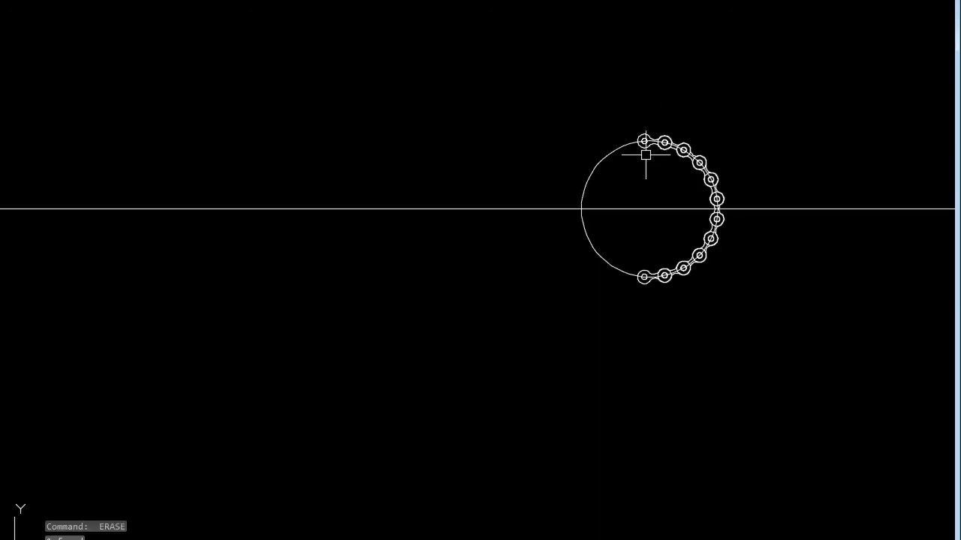
scroll(645, 168, up, 1)
scroll(703, 223, down, 1)
scroll(680, 285, down, 2)
scroll(506, 289, up, 2)
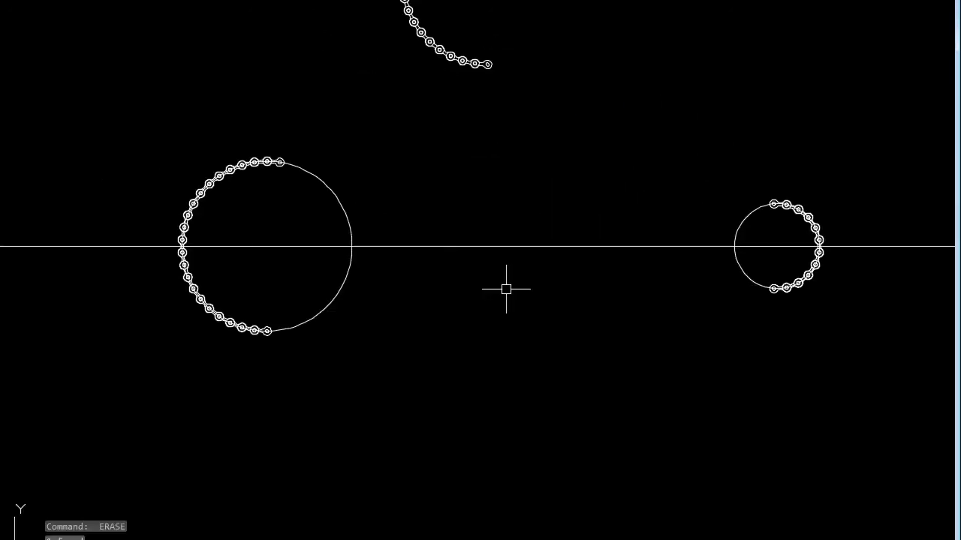
scroll(277, 332, up, 2)
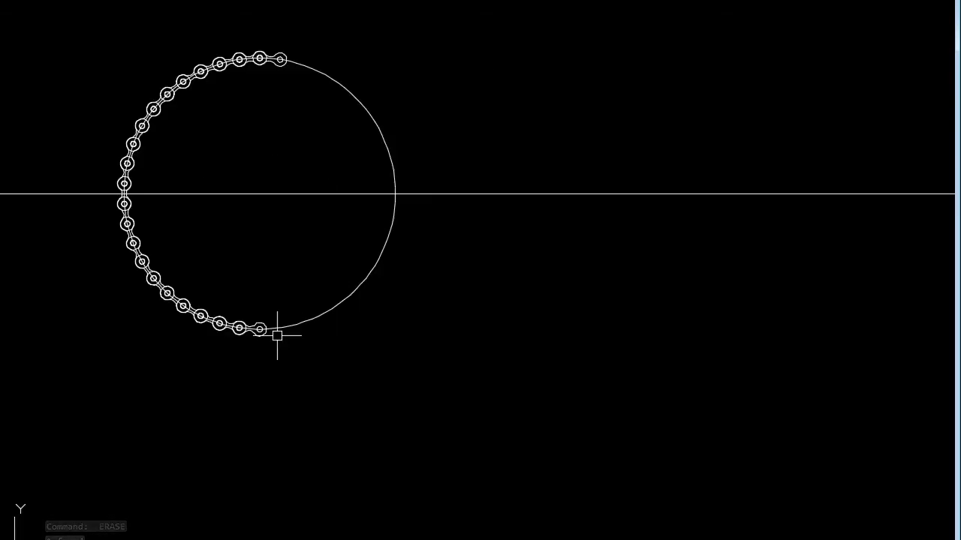
scroll(277, 336, up, 2)
- Draw a polyline from the large chain's last link pin to the small circle's end link
scroll(223, 301, up, 1)
text(pl)
key(Return)
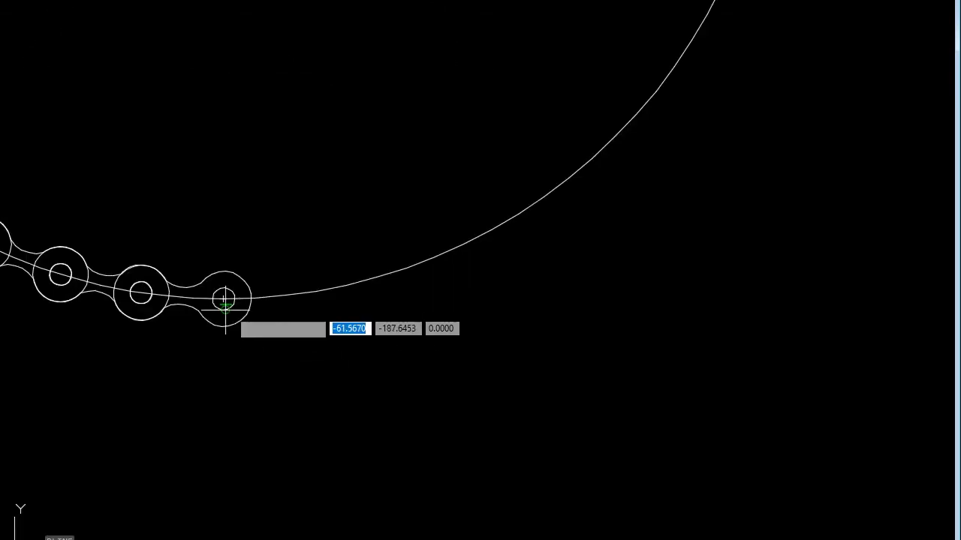
click(223, 298)
scroll(176, 345, down, 1)
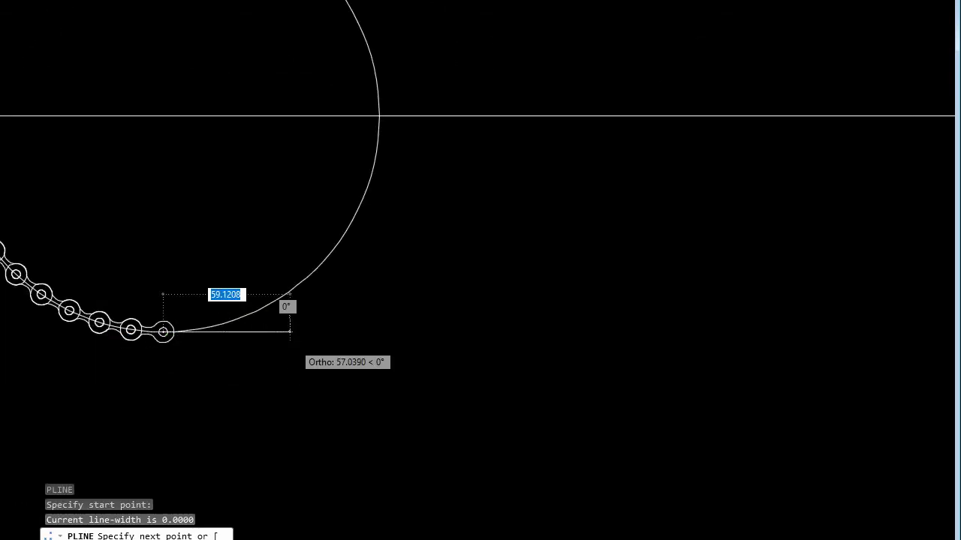
scroll(285, 334, down, 4)
scroll(435, 322, up, 2)
scroll(529, 288, up, 4)
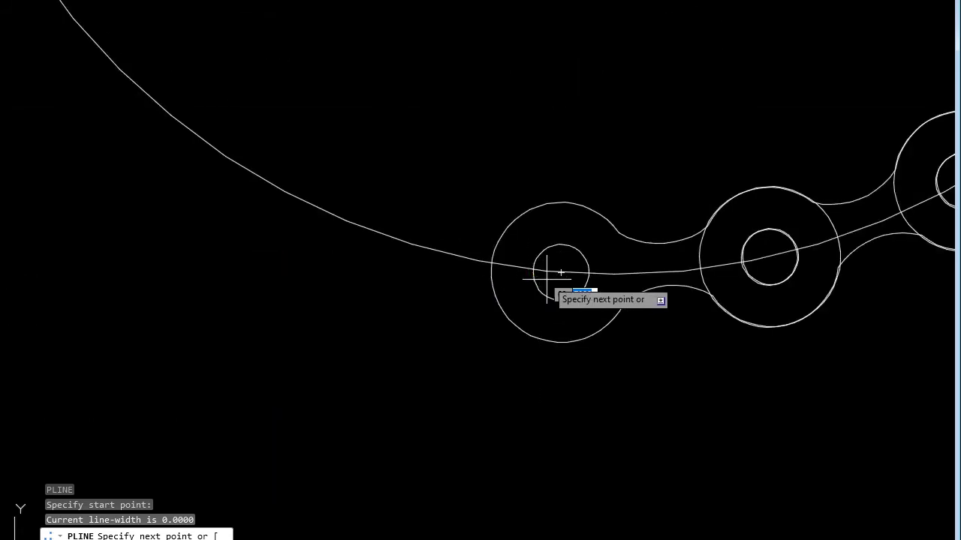
click(559, 273)
scroll(562, 271, down, 3)
scroll(561, 271, down, 3)
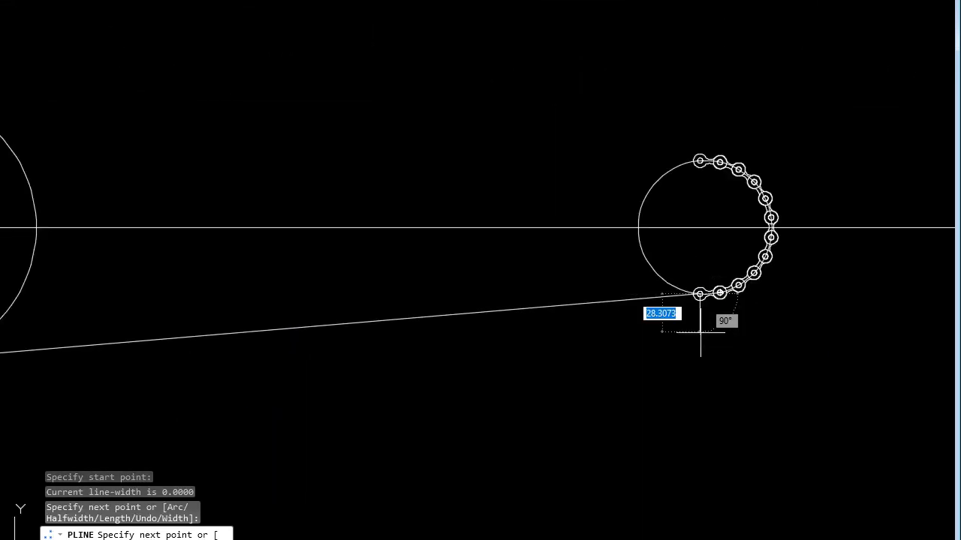
click(697, 294)
key(Escape)
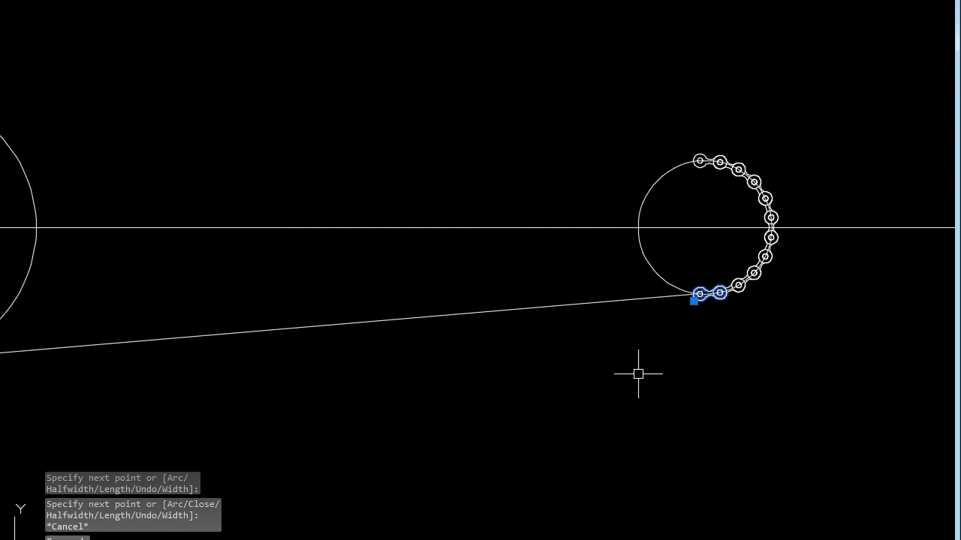
text(co)
- Start copying a chain link from a picked base point
key(Return)
click(669, 315)
scroll(540, 383, down, 5)
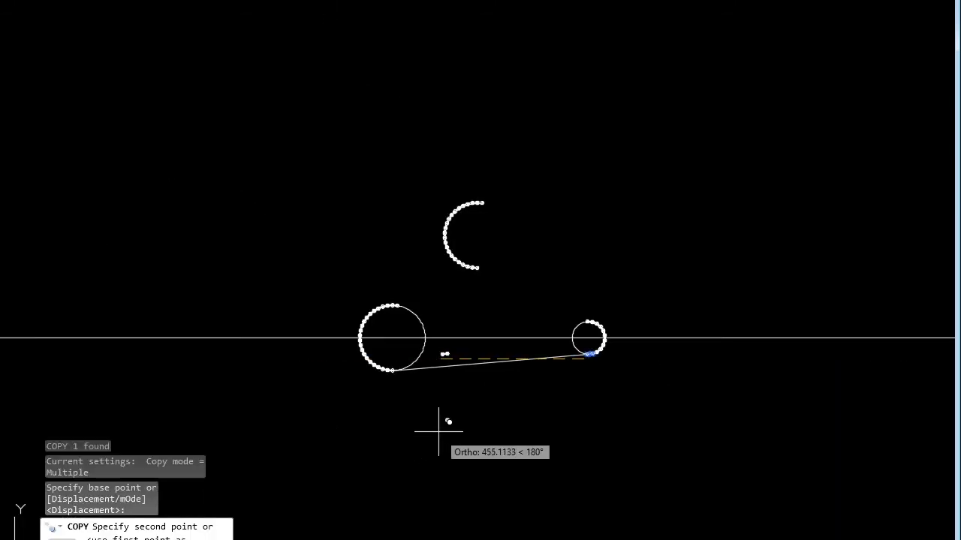
- Place the copied chain link in open space and select it
scroll(375, 390, up, 3)
scroll(360, 366, up, 3)
click(326, 360)
key(Return)
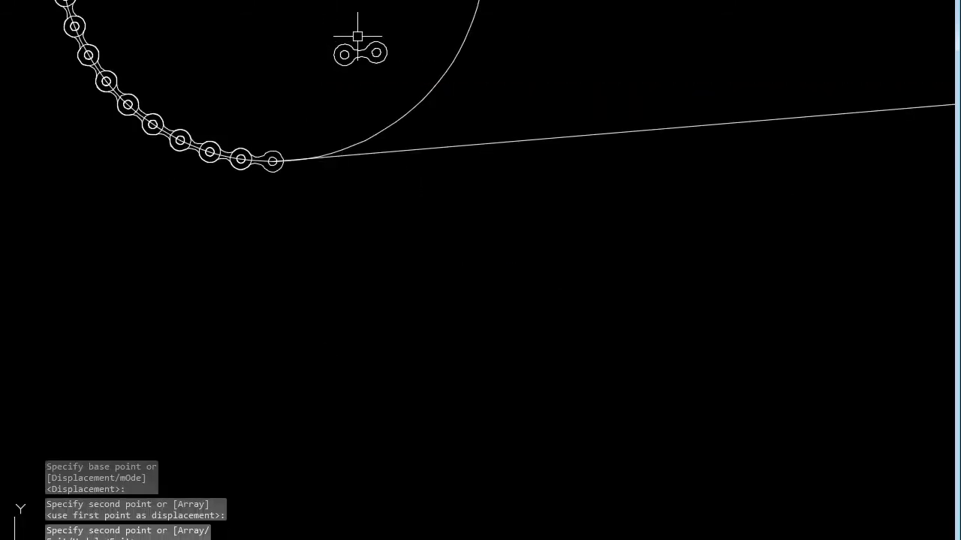
click(357, 38)
click(345, 67)
- Move the copied link by its pin to the end of the large circle's chain
scroll(352, 63, up, 1)
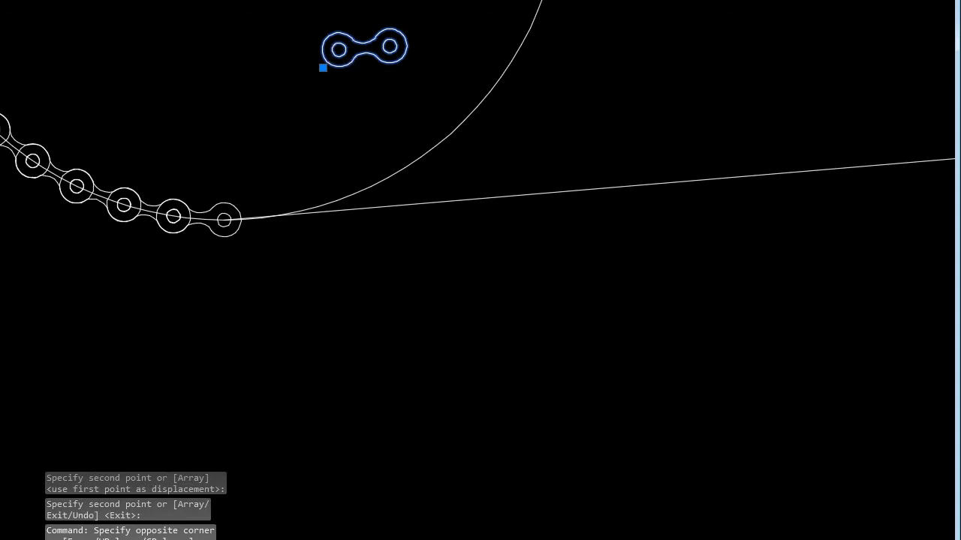
scroll(338, 50, up, 1)
text(m)
key(Return)
click(343, 55)
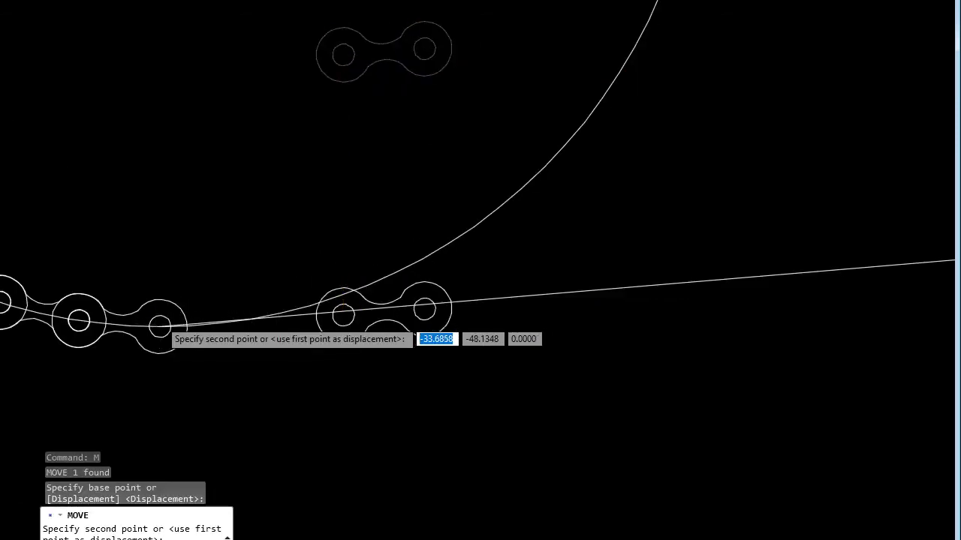
scroll(161, 328, up, 2)
click(160, 329)
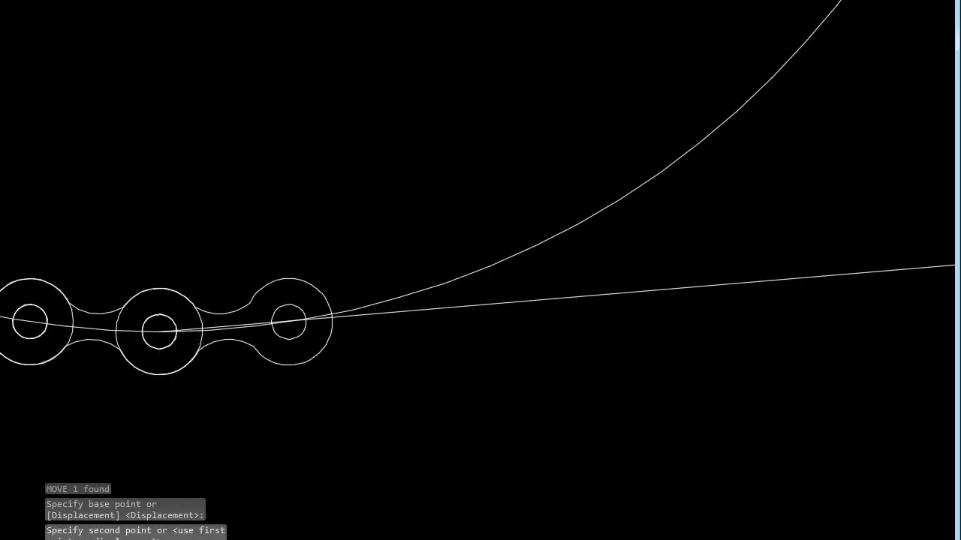
- Seat the new link onto the chain's last pin where the connecting line starts
scroll(232, 373, up, 1)
click(442, 375)
scroll(502, 321, up, 1)
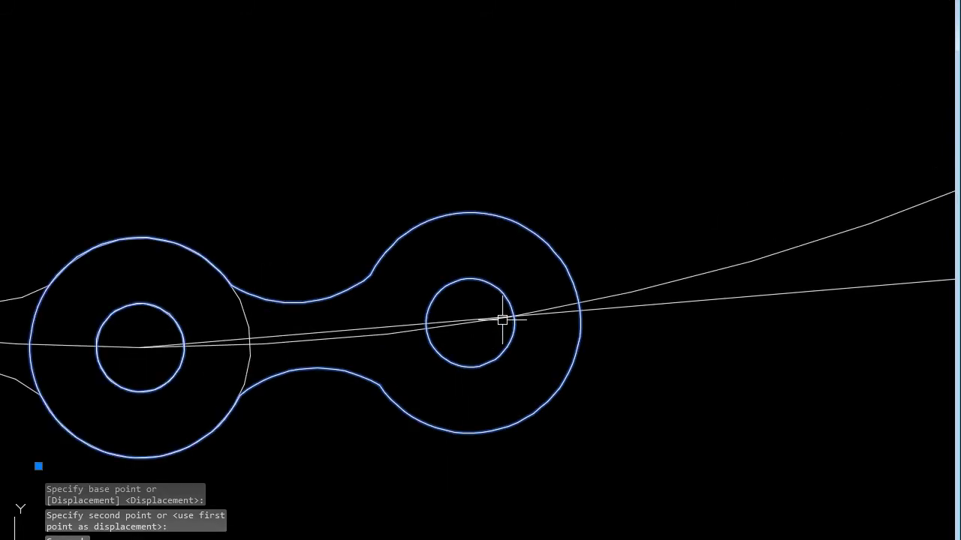
scroll(481, 364, down, 2)
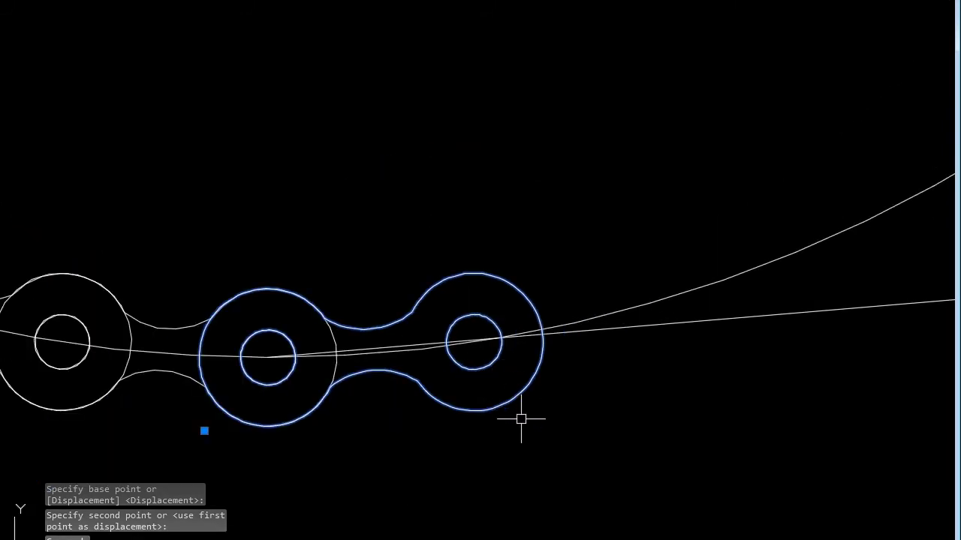
scroll(333, 361, down, 2)
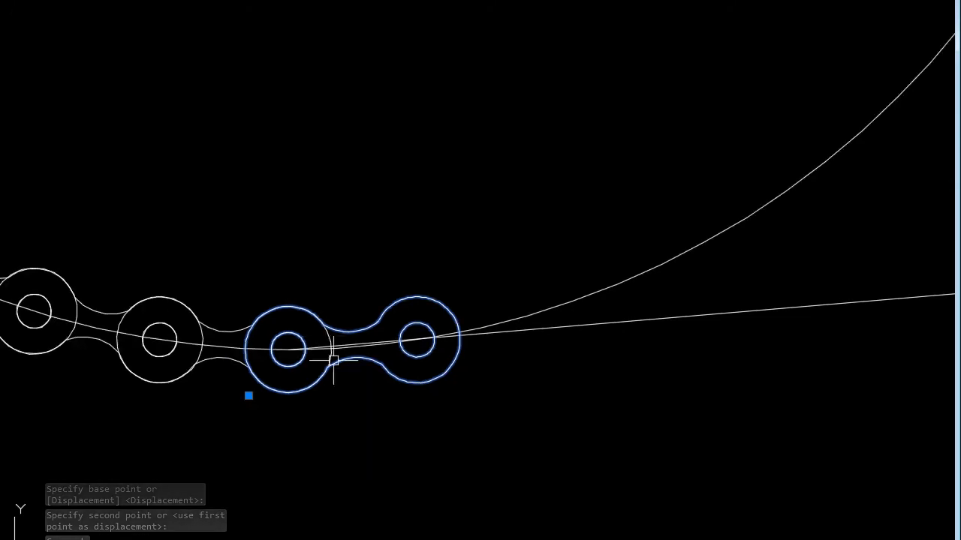
click(333, 361)
key(Escape)
click(420, 385)
scroll(244, 407, down, 2)
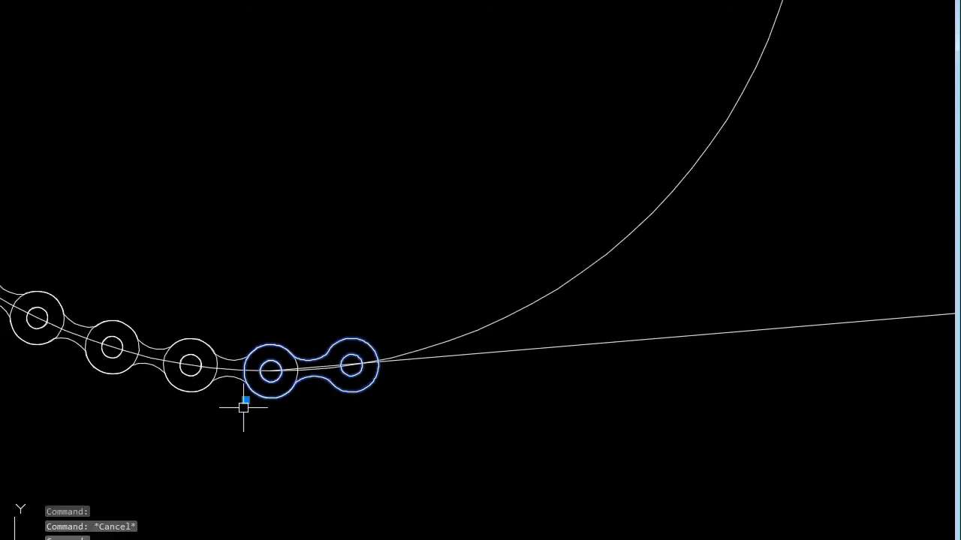
click(465, 357)
key(Escape)
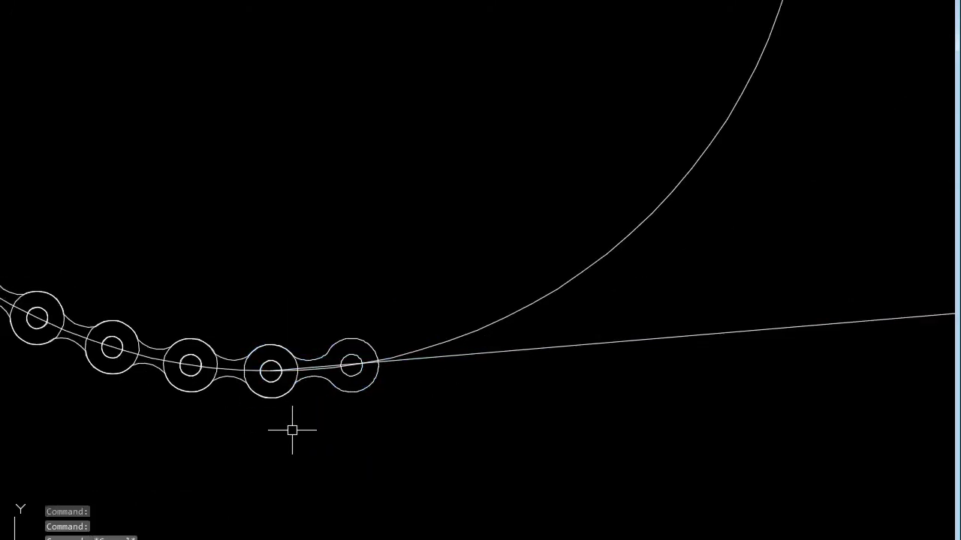
click(353, 383)
scroll(187, 458, down, 2)
scroll(193, 458, up, 2)
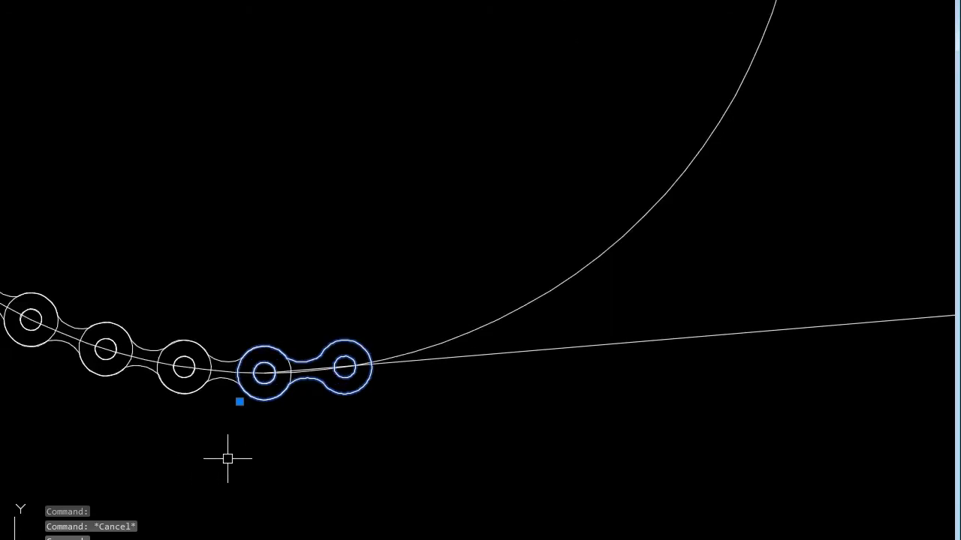
- Create a path array of the link pair along the chain's route curve
text(Ar)
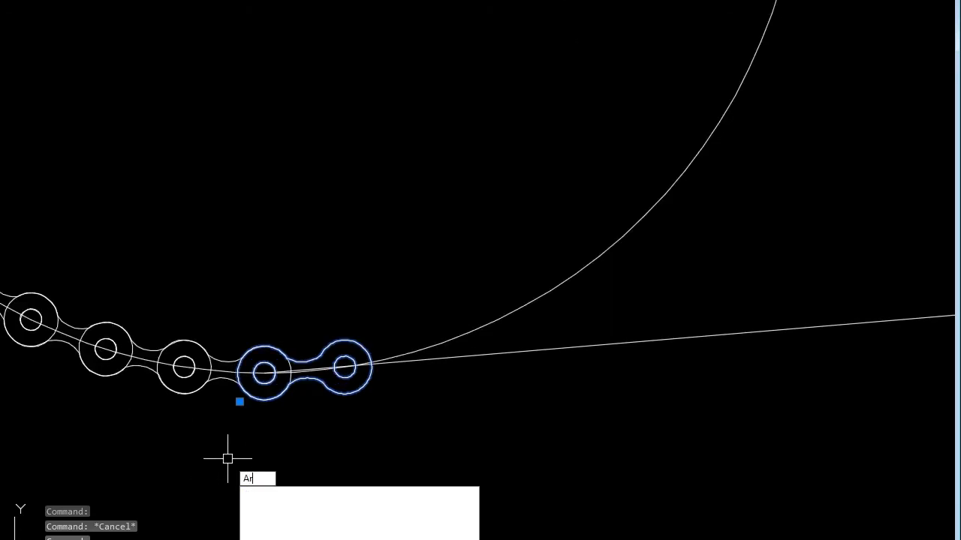
key(Return)
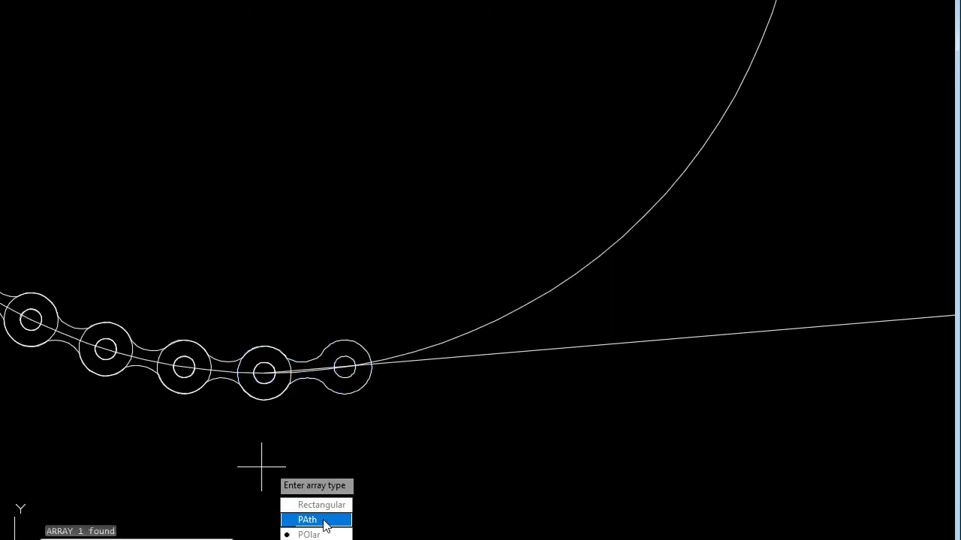
click(321, 520)
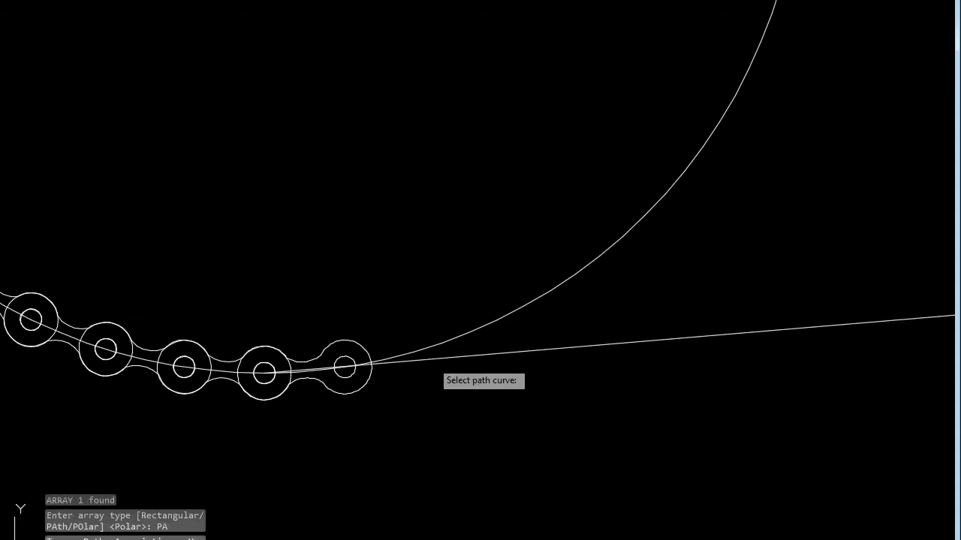
click(431, 361)
scroll(154, 412, down, 2)
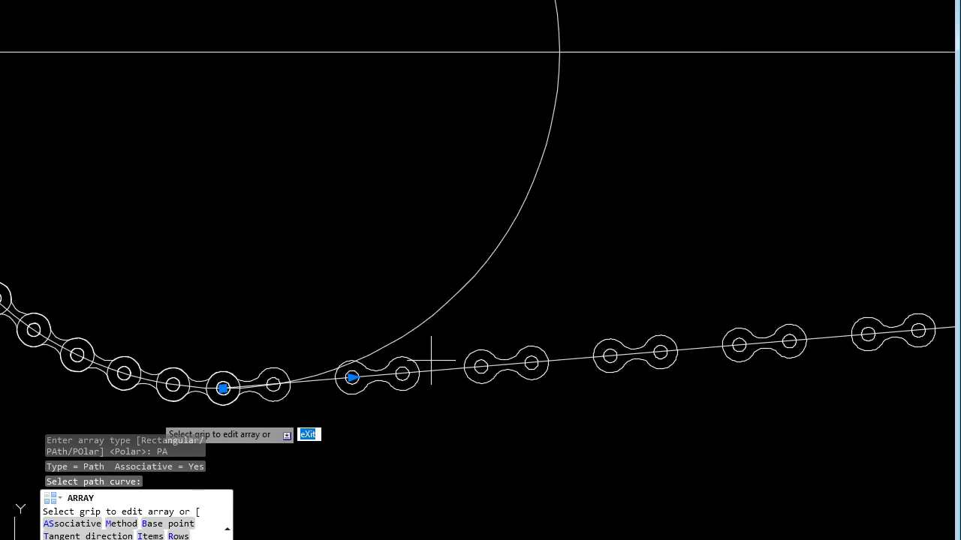
scroll(154, 411, down, 2)
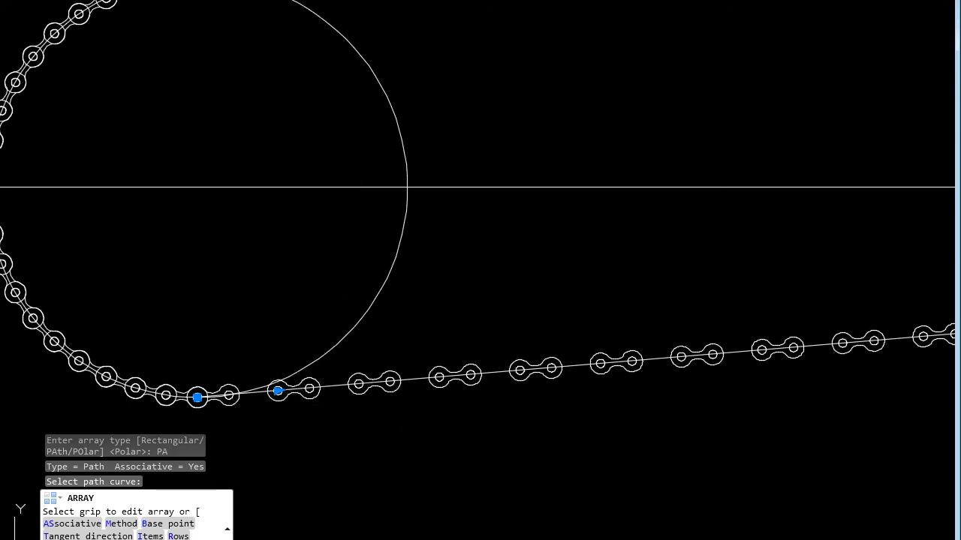
- Adjust the chain path array through its grip, then exit array editing
click(160, 8)
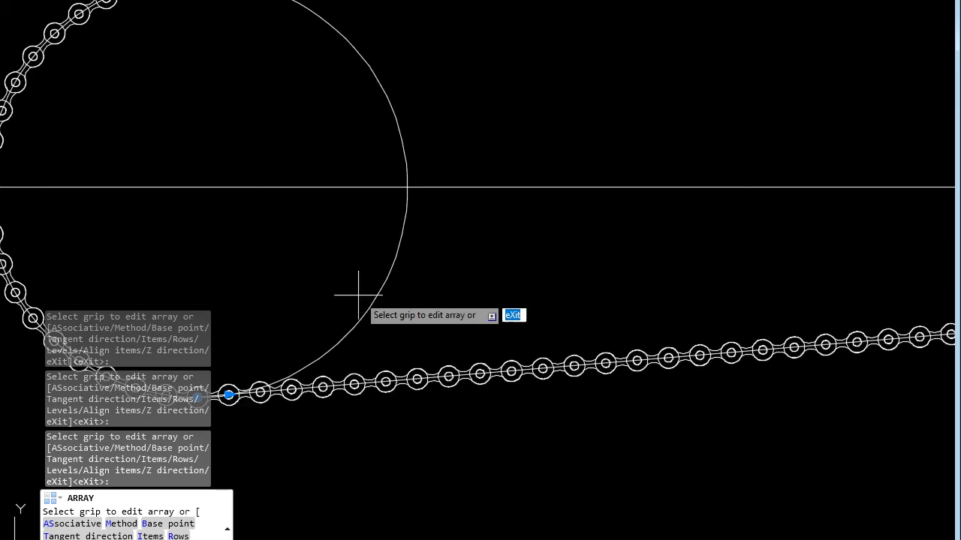
scroll(379, 401, up, 3)
scroll(306, 379, up, 3)
scroll(307, 379, down, 8)
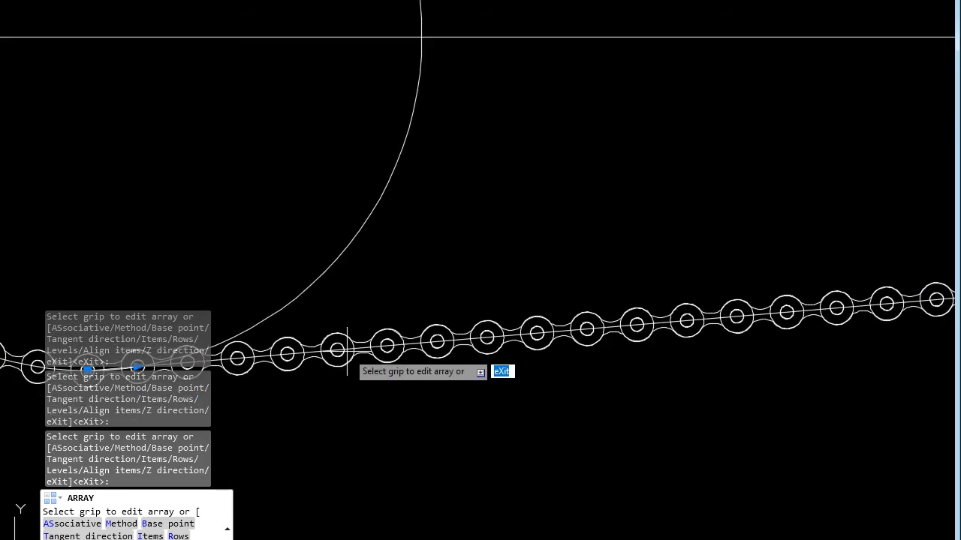
scroll(347, 349, down, 4)
scroll(729, 339, up, 5)
scroll(793, 332, down, 2)
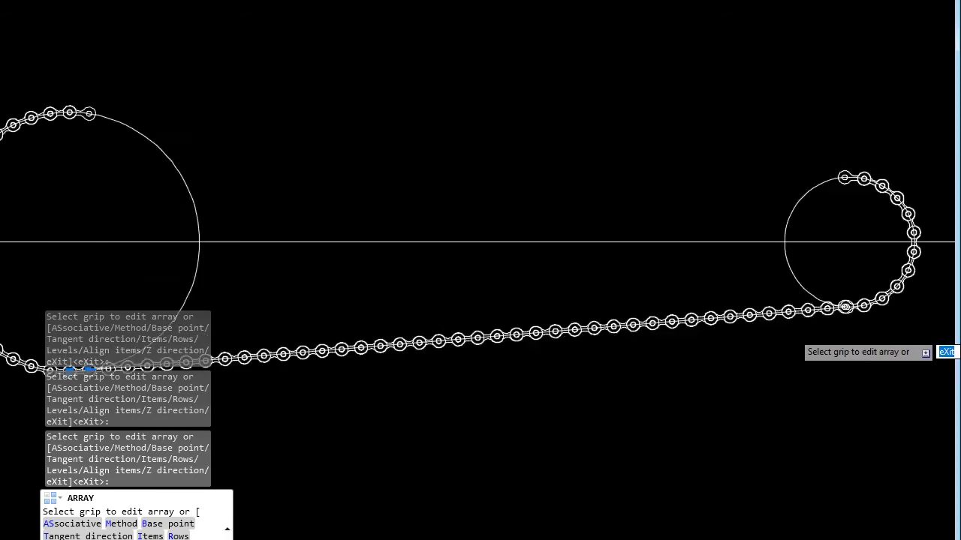
scroll(798, 311, up, 3)
scroll(739, 325, up, 3)
scroll(675, 323, down, 4)
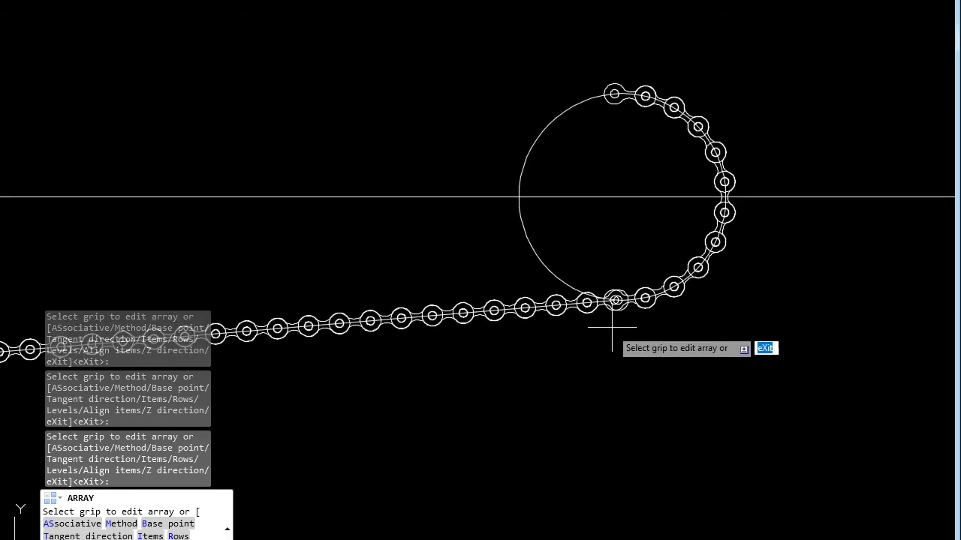
scroll(593, 322, up, 4)
scroll(540, 325, down, 4)
key(Escape)
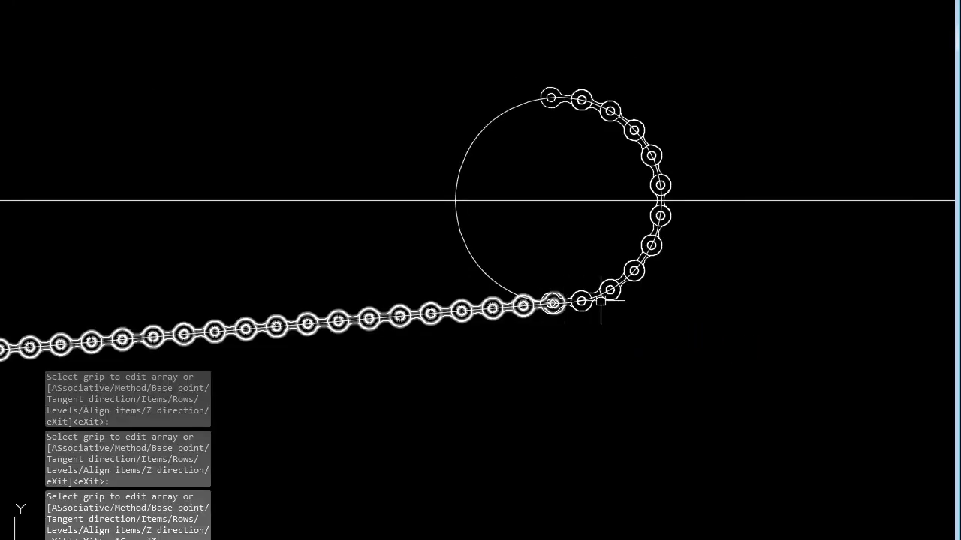
- Move the wrapped links and circle so they align with the arrayed links
scroll(563, 319, up, 4)
scroll(530, 300, down, 6)
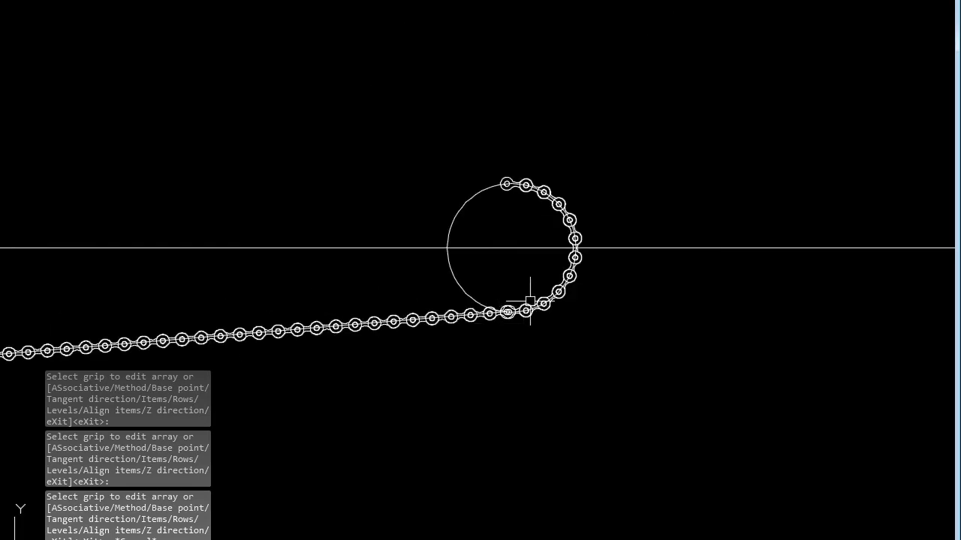
click(438, 132)
click(725, 385)
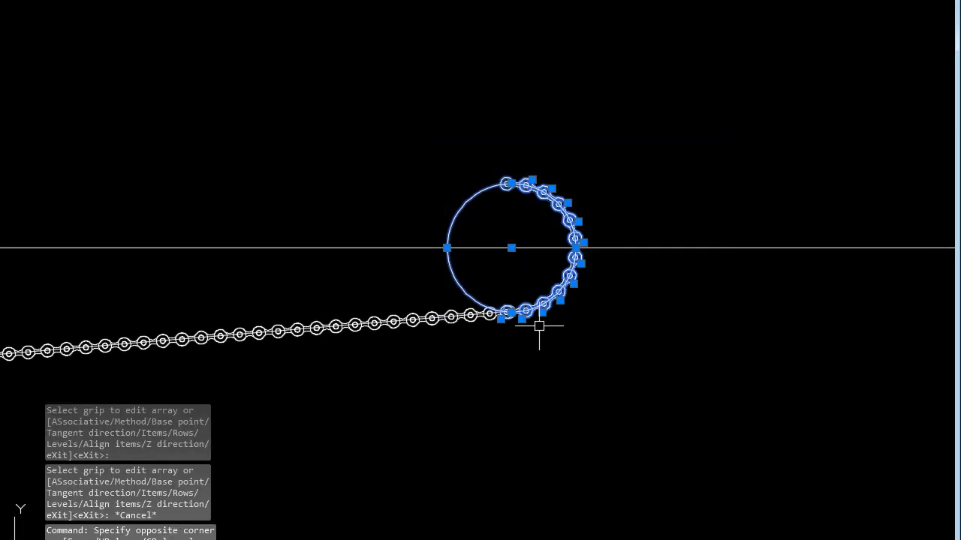
scroll(525, 323, up, 5)
scroll(409, 280, up, 3)
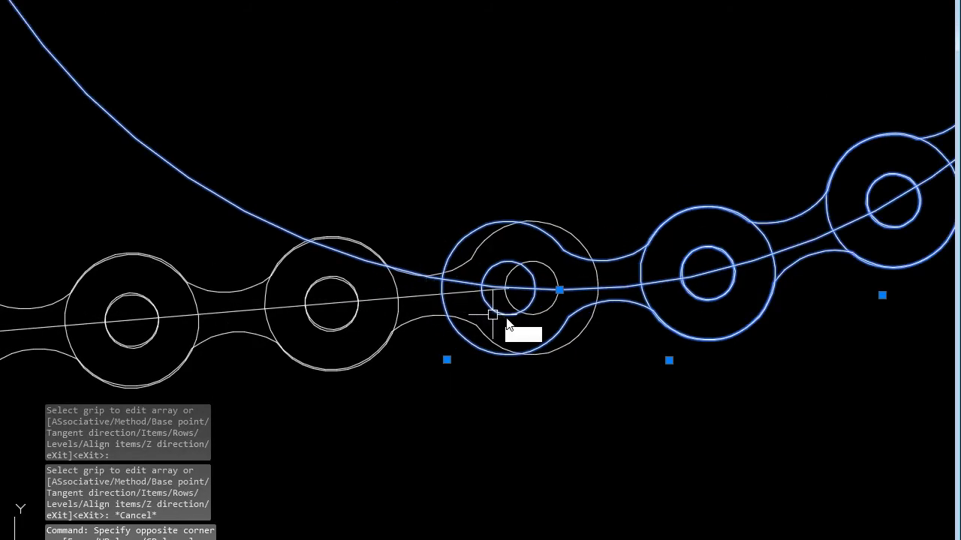
text(m)
key(Return)
click(508, 289)
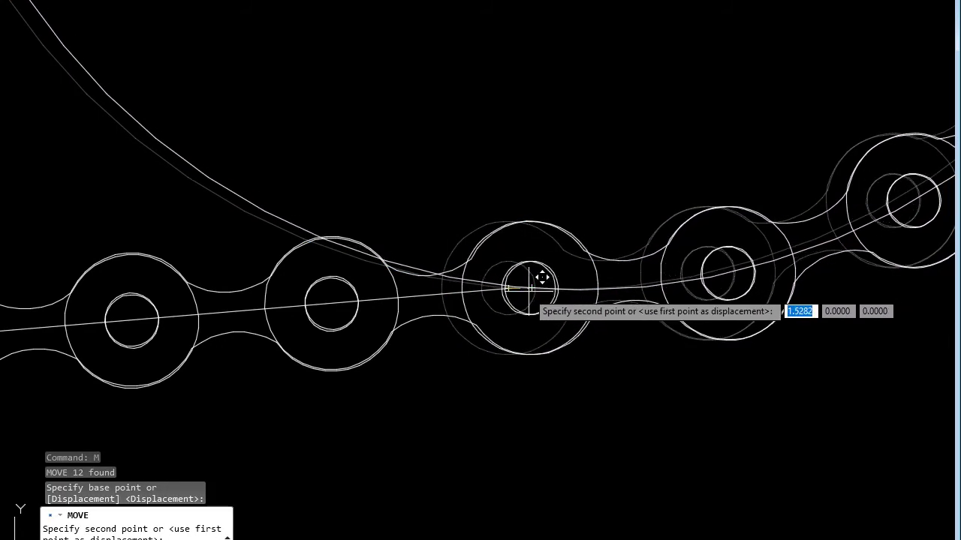
click(532, 288)
scroll(476, 342, down, 3)
scroll(639, 326, down, 3)
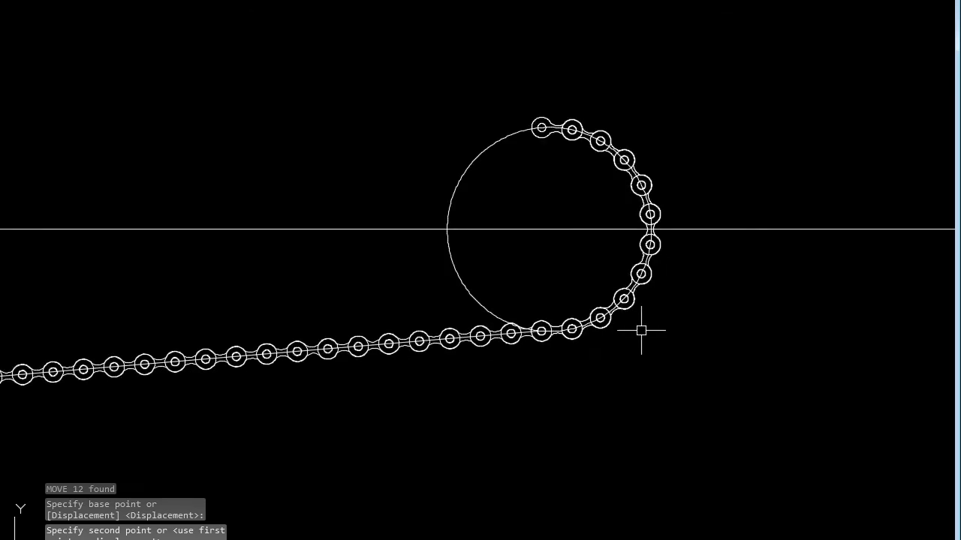
scroll(532, 330, down, 2)
scroll(527, 349, down, 4)
scroll(521, 365, up, 2)
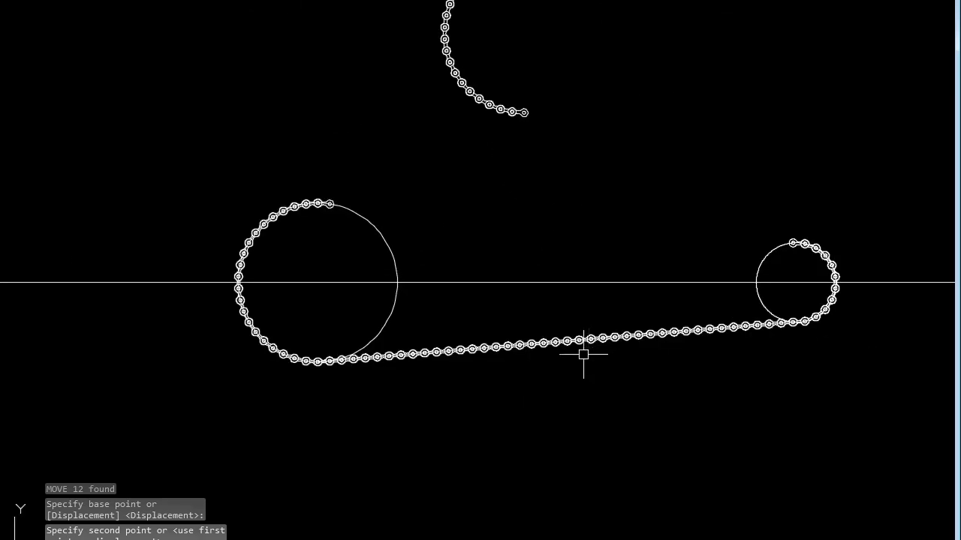
- Mirror the lower straight chain run across the horizontal centre line, keeping the original
scroll(573, 295, up, 2)
scroll(382, 364, down, 2)
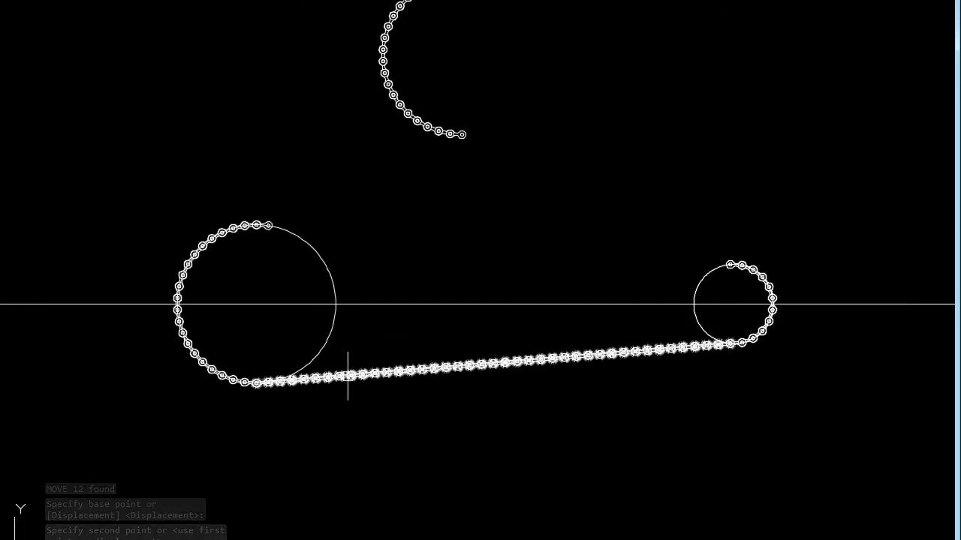
click(349, 379)
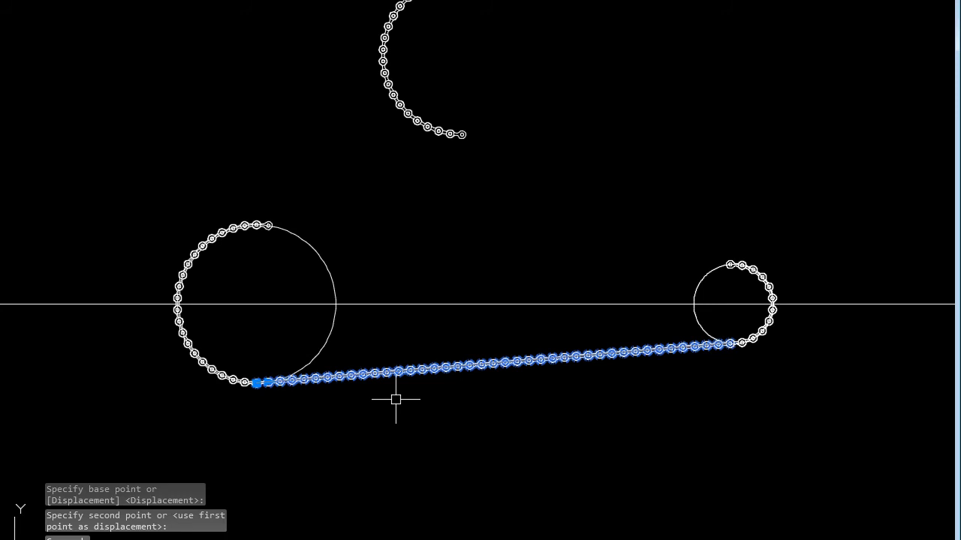
text(mi)
key(Return)
click(418, 303)
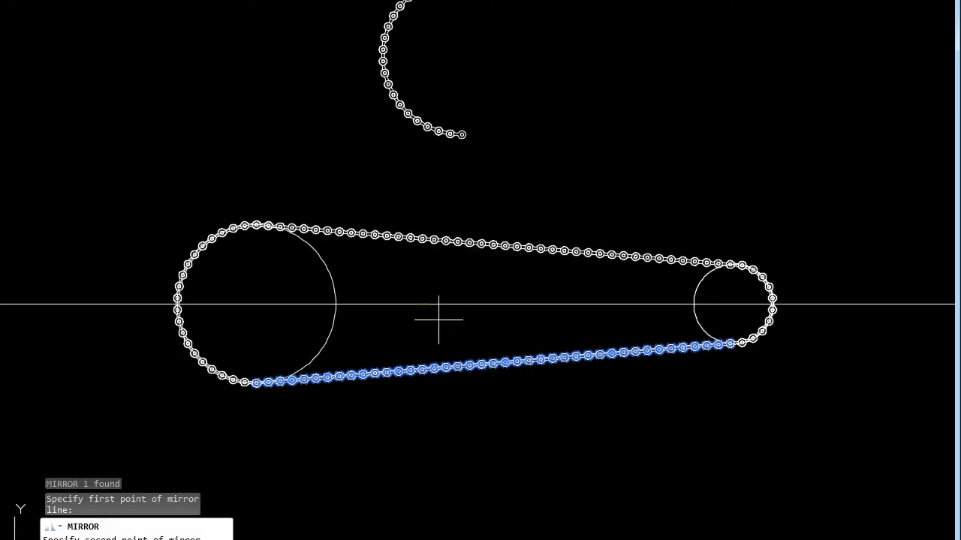
key(Escape)
text(m)
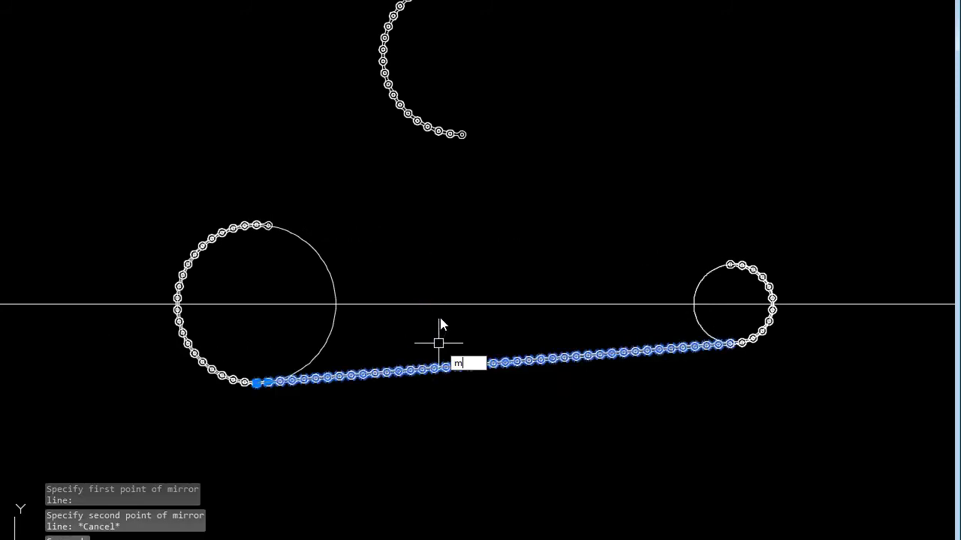
text(i)
key(Return)
click(461, 304)
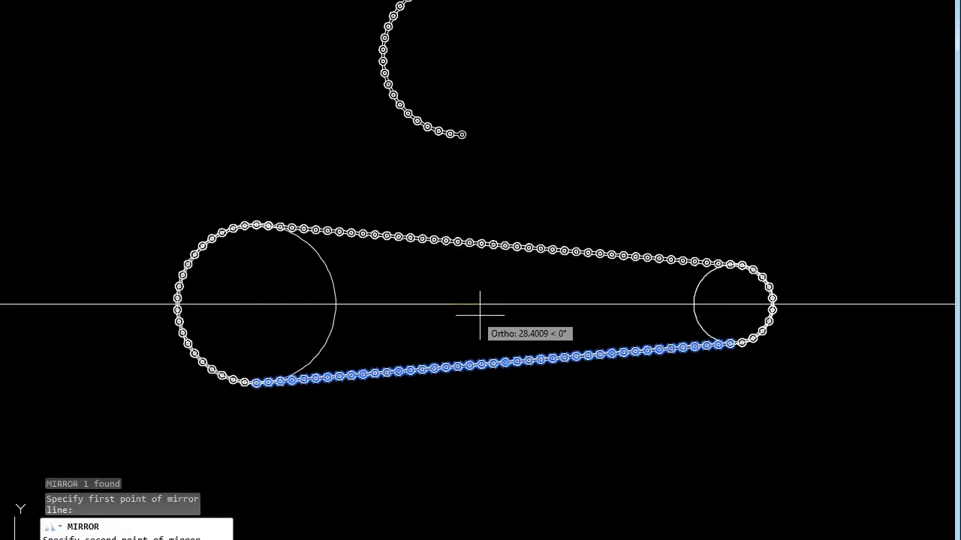
click(547, 317)
key(Return)
- Complete the mirror line to add the upper run, then begin selecting the centre line
scroll(627, 317, up, 3)
scroll(626, 317, up, 2)
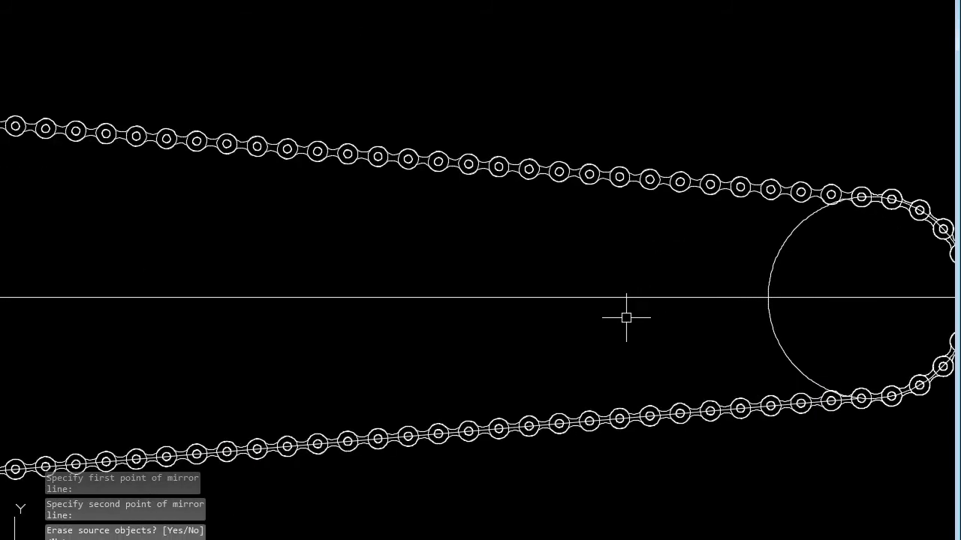
scroll(609, 319, down, 3)
scroll(626, 316, down, 2)
scroll(547, 327, up, 3)
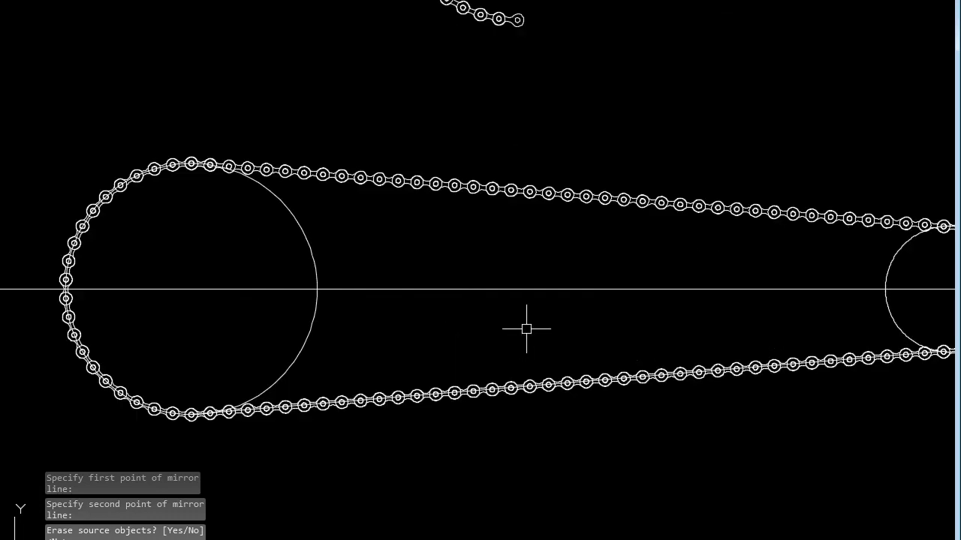
scroll(330, 304, down, 3)
scroll(319, 315, up, 3)
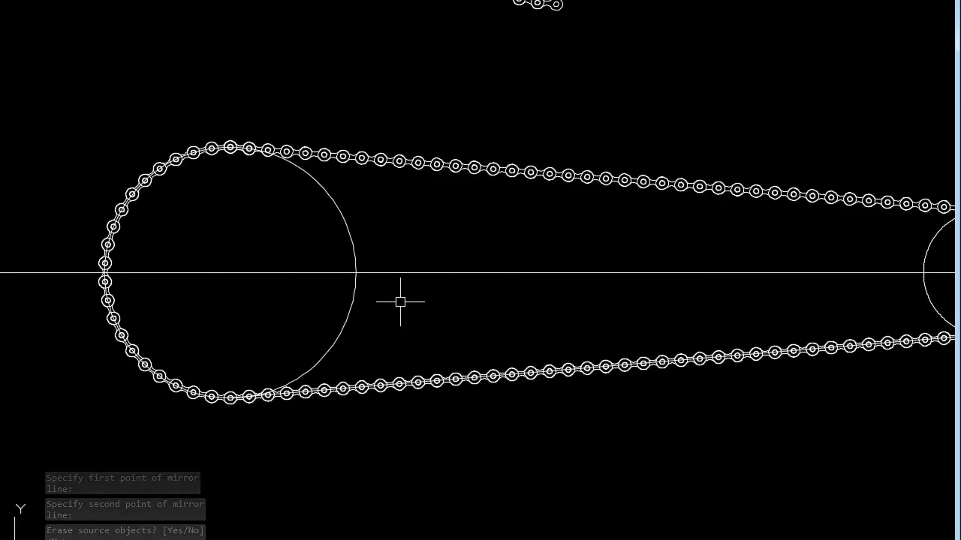
scroll(400, 302, down, 4)
scroll(395, 300, up, 2)
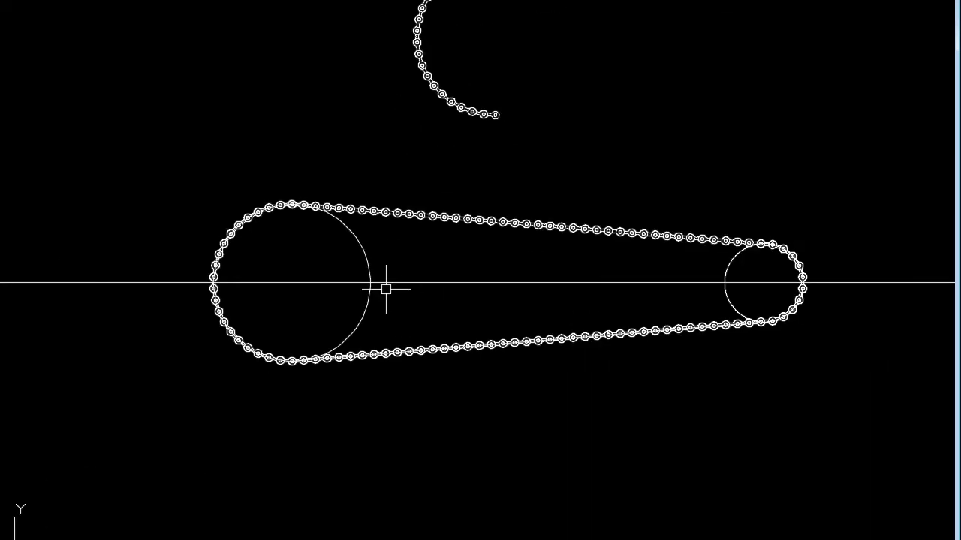
click(398, 261)
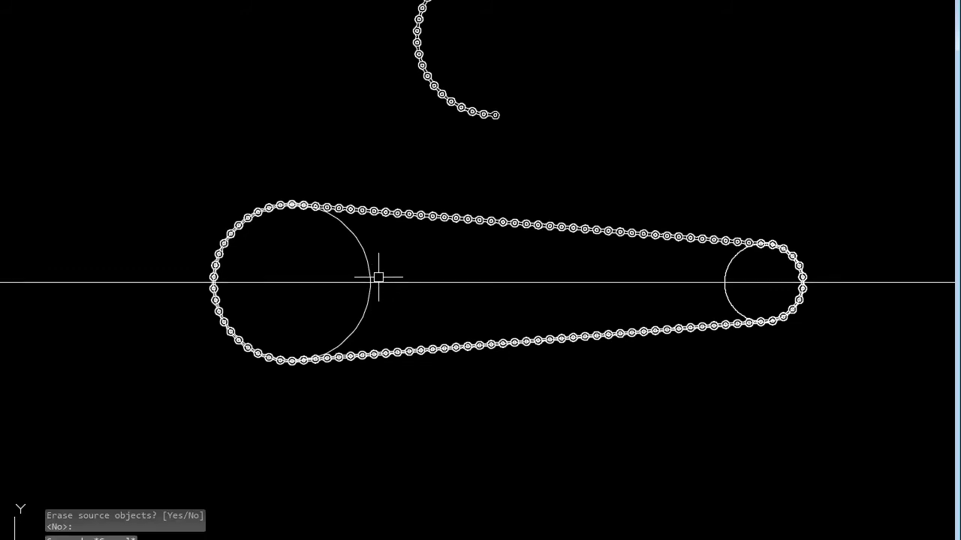
key(Escape)
click(343, 279)
- Erase the horizontal centre line
click(319, 280)
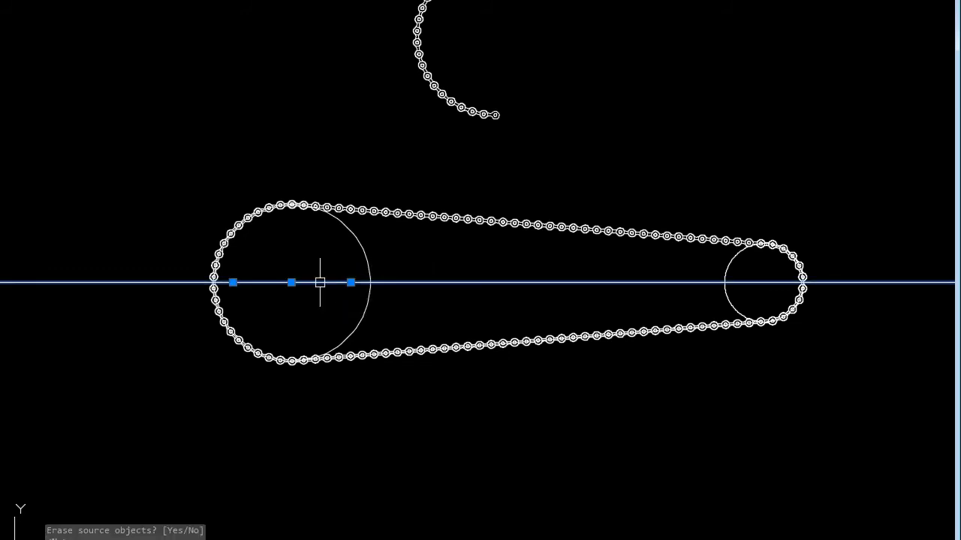
text(e)
key(Return)
scroll(353, 307, down, 2)
scroll(368, 279, up, 2)
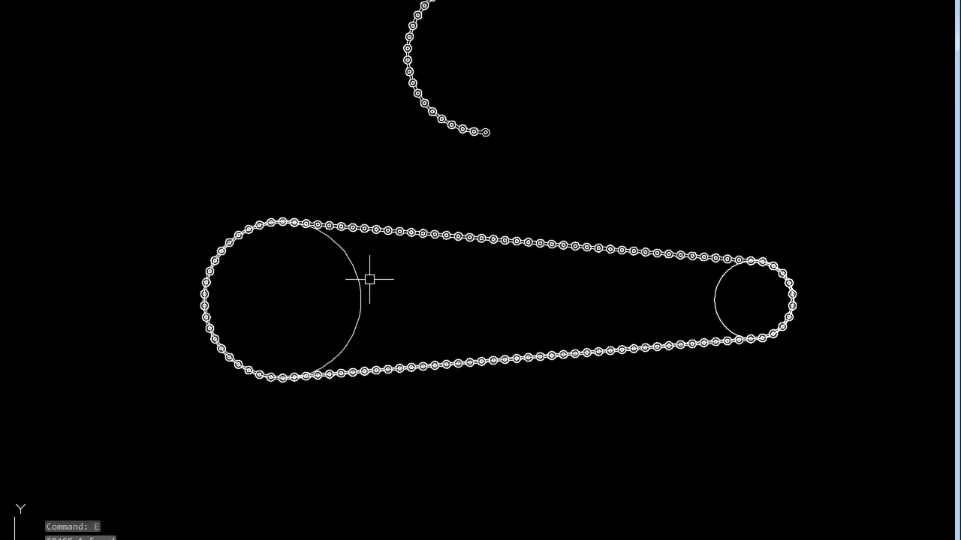
scroll(387, 184, down, 4)
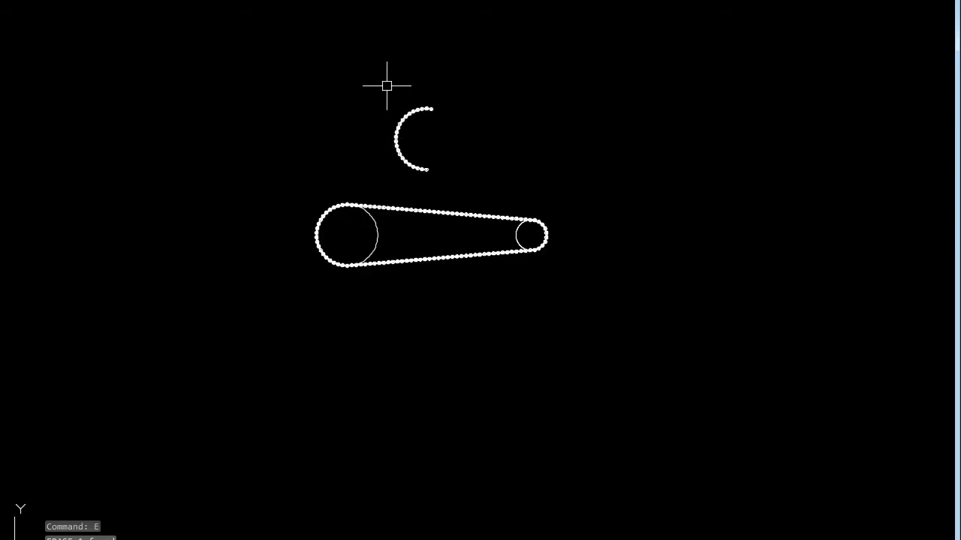
- Window-select and erase the stray chain arc above the large circle
click(387, 85)
click(452, 185)
key(Return)
- Erase the 22 extra overlapping chain objects around the large circle
scroll(355, 207, up, 2)
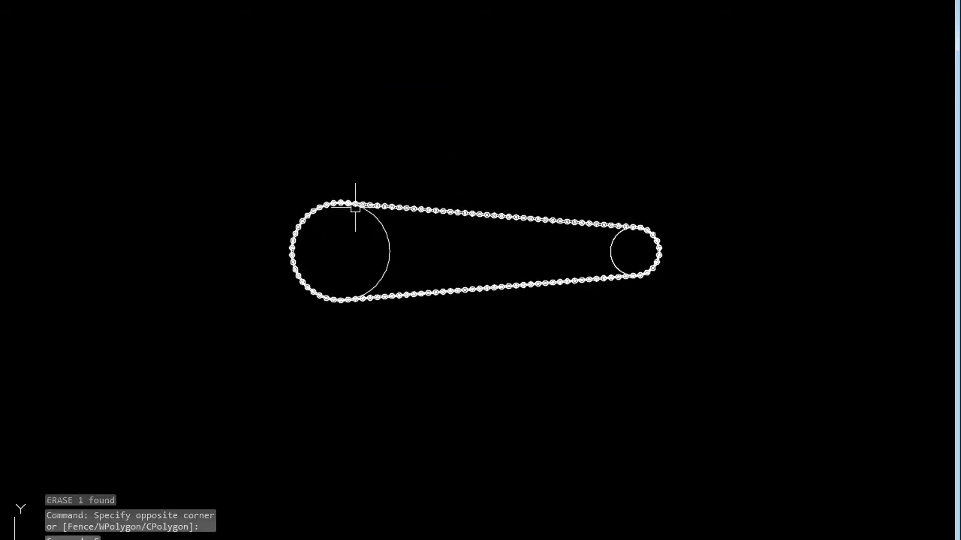
scroll(355, 208, up, 2)
scroll(405, 252, up, 2)
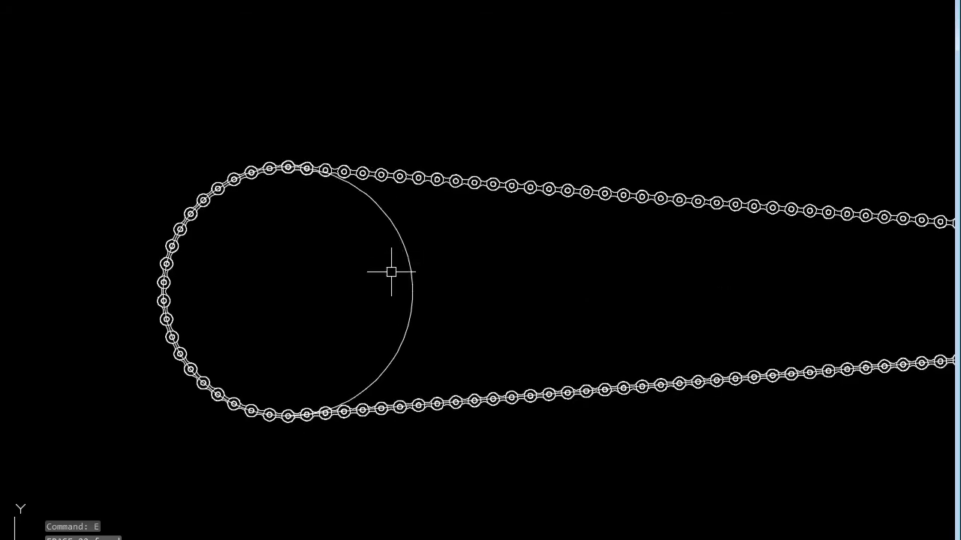
scroll(382, 315, down, 2)
key(Return)
click(397, 276)
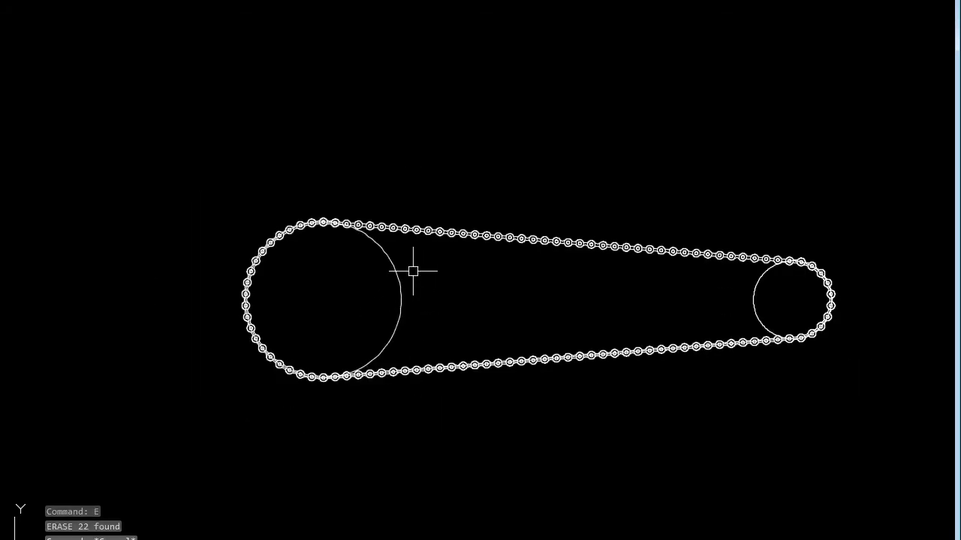
click(398, 276)
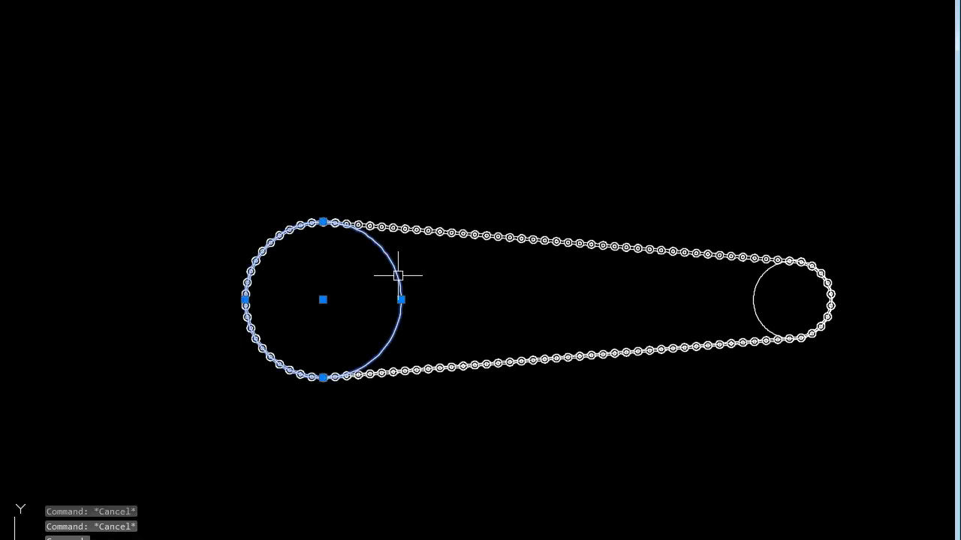
- Copy the large circle upward to a spot above the chain
text(co)
key(Return)
scroll(376, 355, down, 2)
click(367, 336)
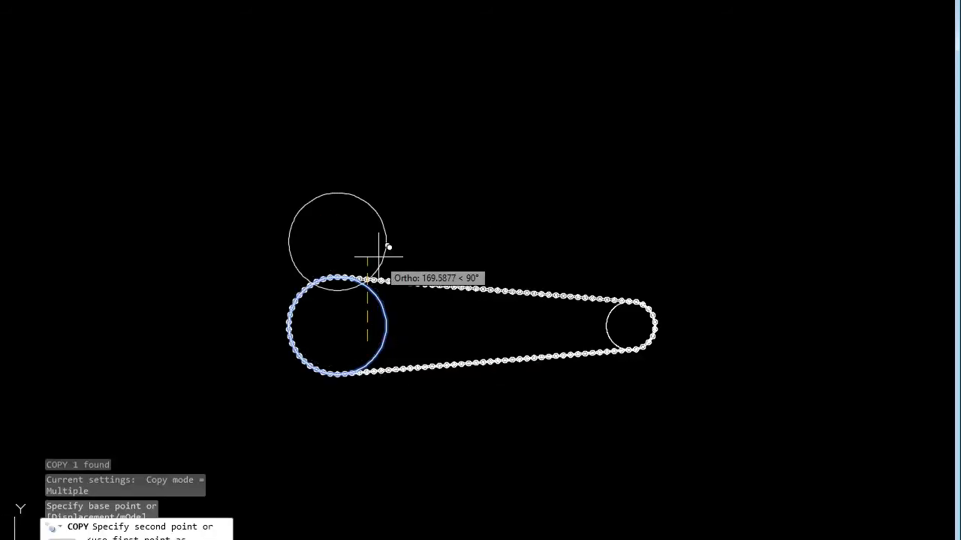
scroll(379, 240, up, 2)
click(368, 179)
scroll(361, 112, up, 2)
scroll(365, 243, down, 2)
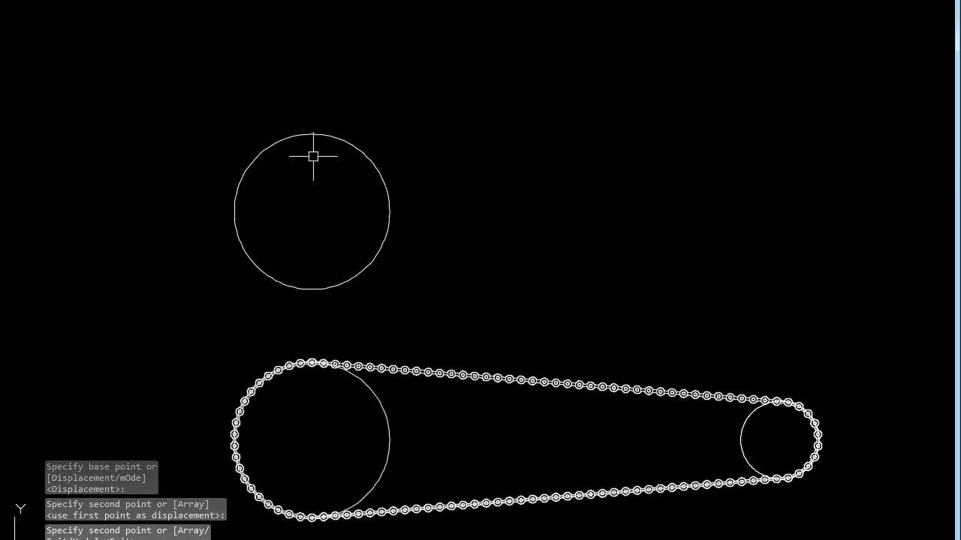
key(Escape)
key(Escape)
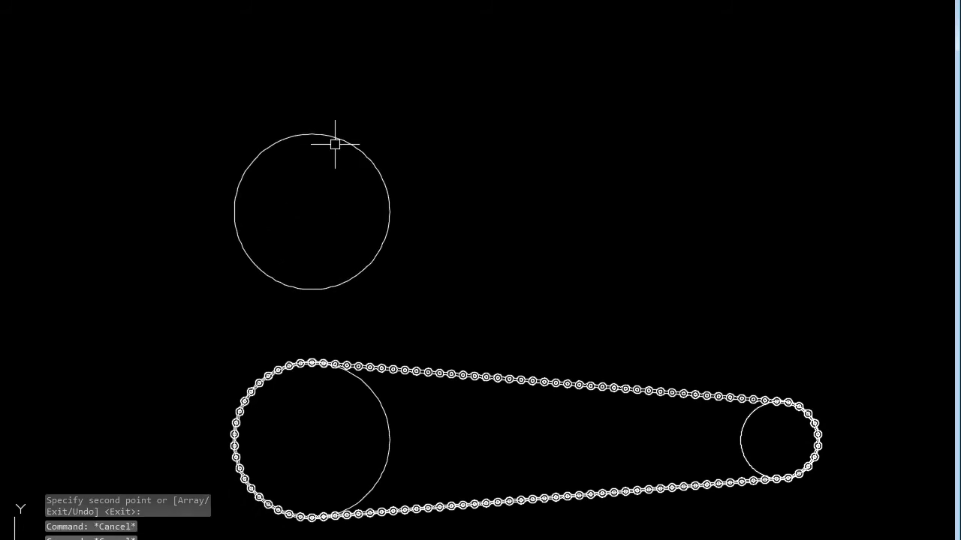
- Draw a vertical diameter line between the copied circle's top and bottom quadrants
text(l)
key(Return)
click(312, 134)
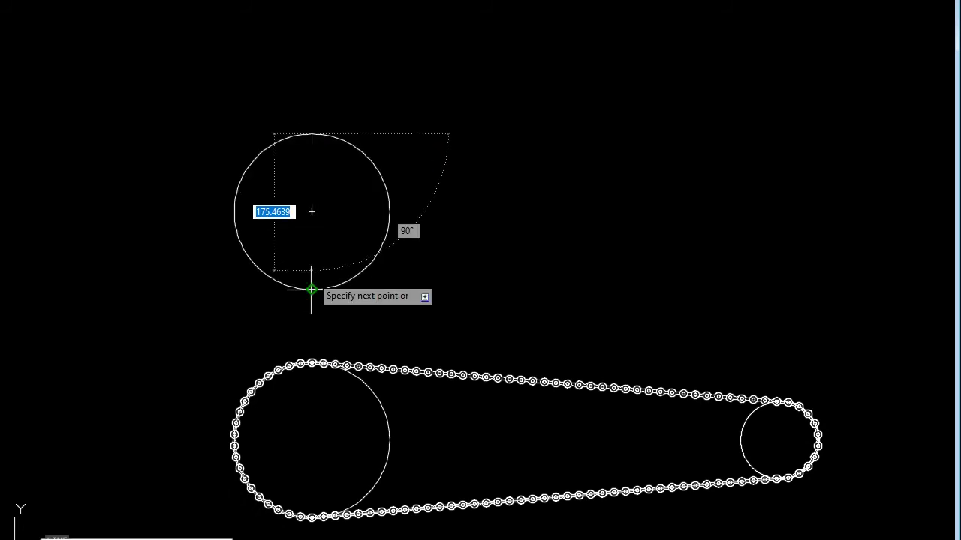
click(311, 289)
scroll(308, 92, up, 4)
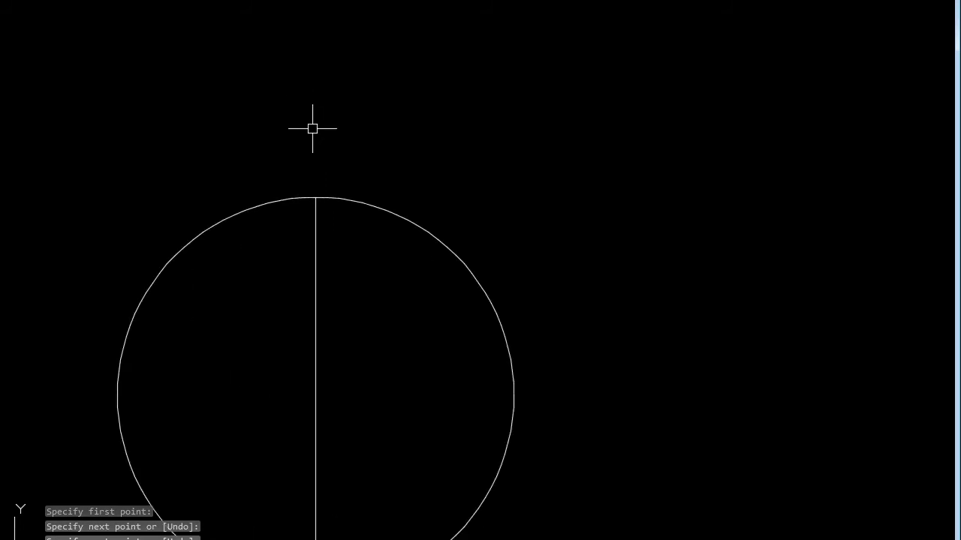
scroll(318, 168, up, 2)
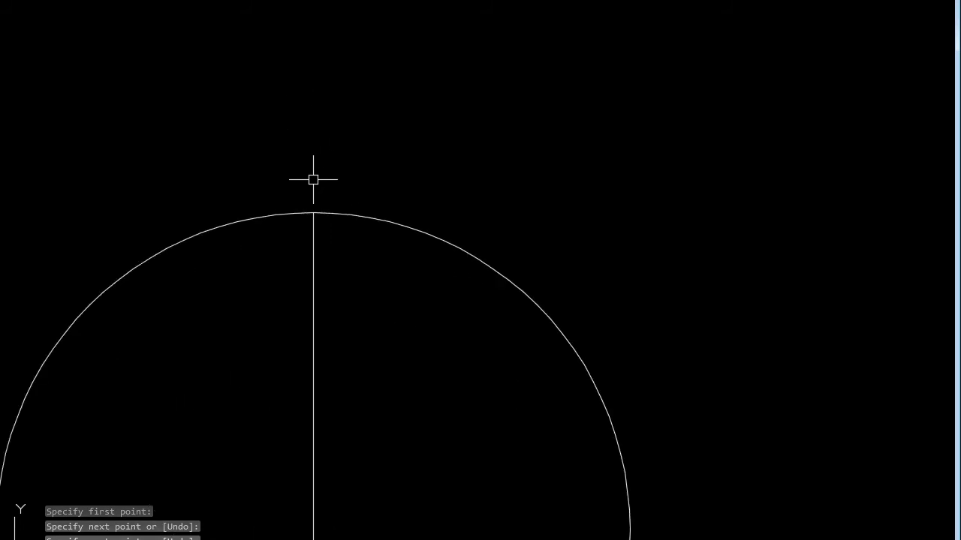
scroll(313, 180, up, 2)
key(Escape)
- Draw a short vertical guide polyline at the circle's top and mirror it, keeping both
text(pl)
key(Return)
click(315, 221)
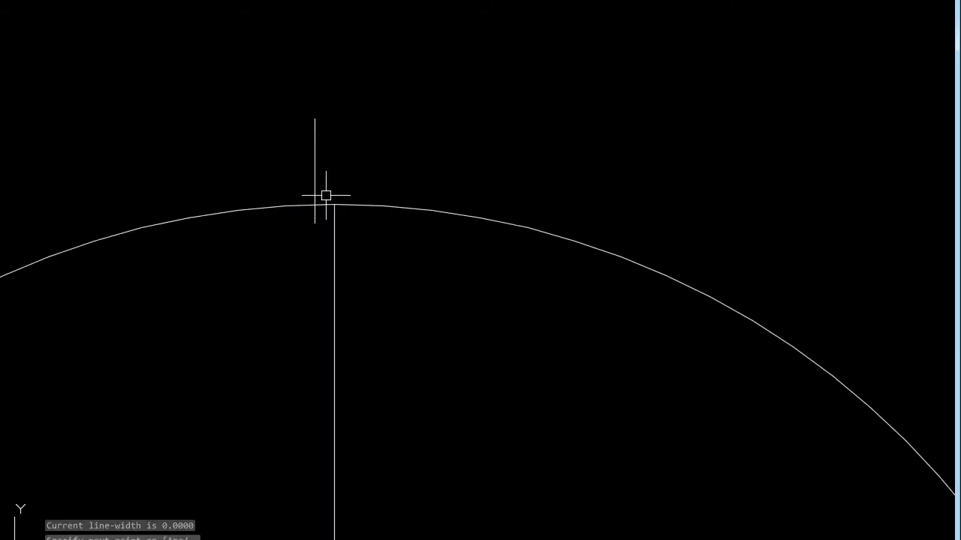
click(318, 184)
click(338, 265)
text(mi)
key(Return)
click(334, 243)
click(334, 297)
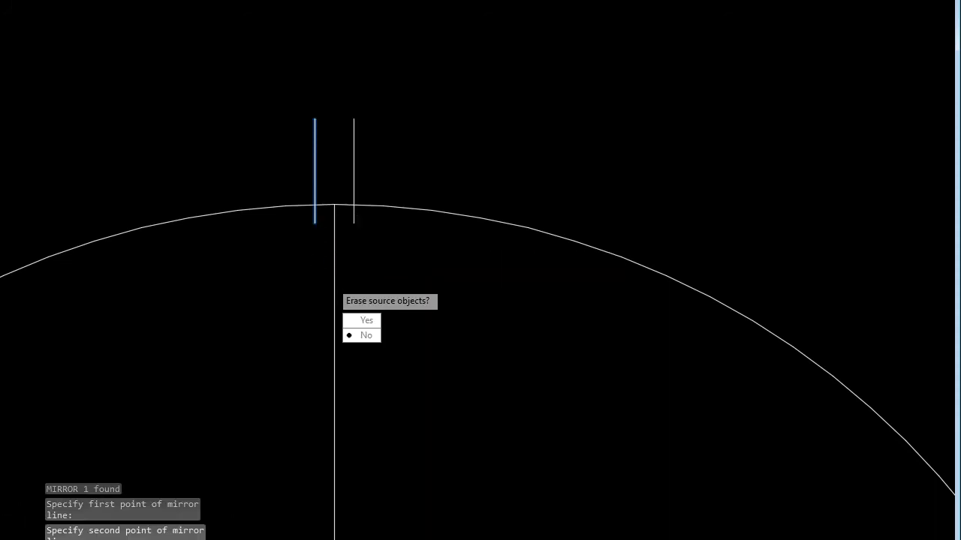
key(Return)
scroll(371, 223, down, 5)
scroll(380, 206, up, 2)
scroll(356, 186, up, 4)
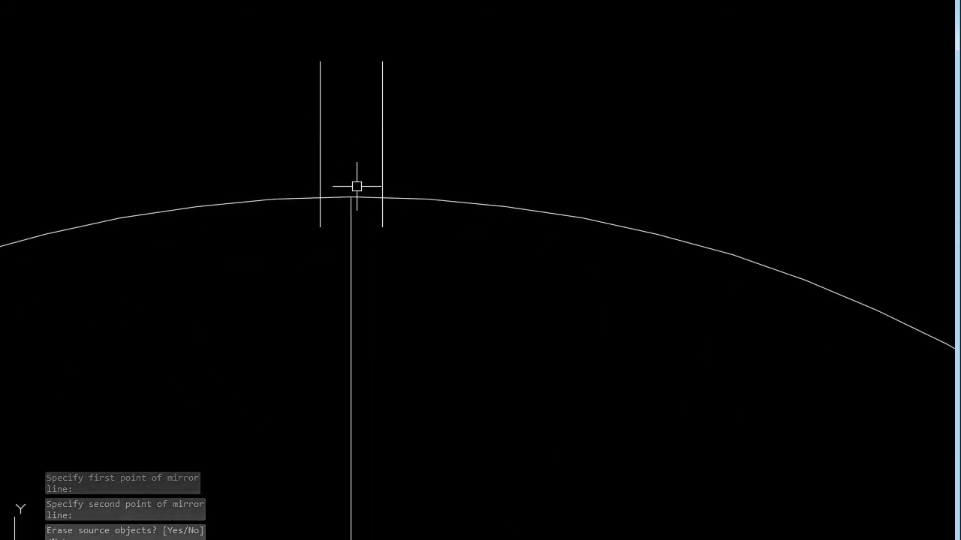
- Join the guide tops with a polyline and draw a slanted tooth edge up from the circle
text(pl)
key(Return)
click(320, 62)
click(383, 62)
key(Return)
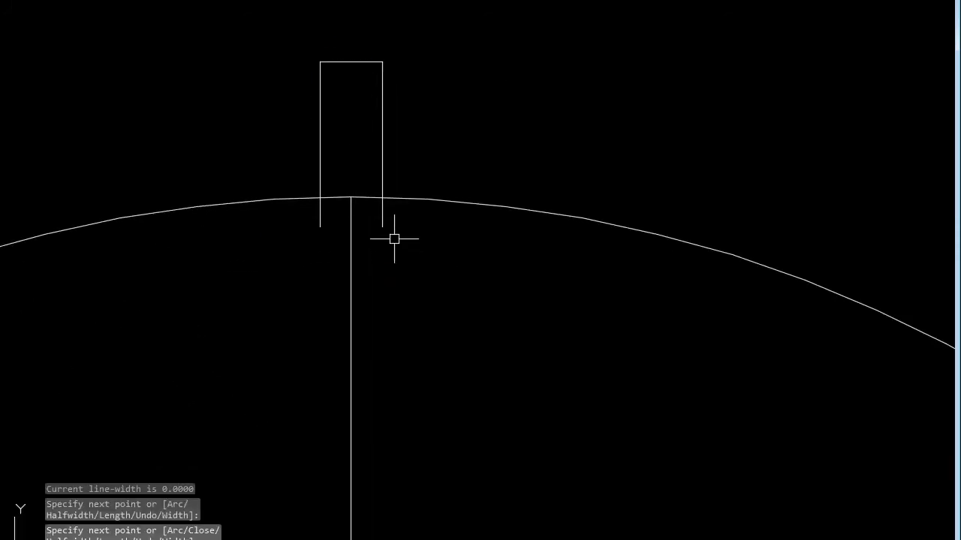
key(Return)
click(368, 198)
scroll(352, 63, up, 4)
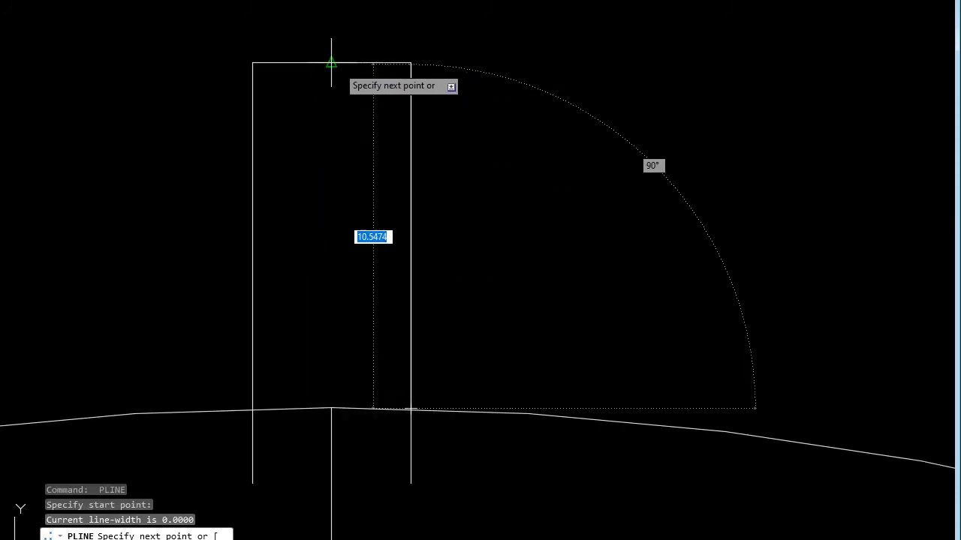
click(345, 63)
key(Escape)
- Mirror the slanted edge through the tooth centre to form the opposite flank
click(370, 192)
text(mi)
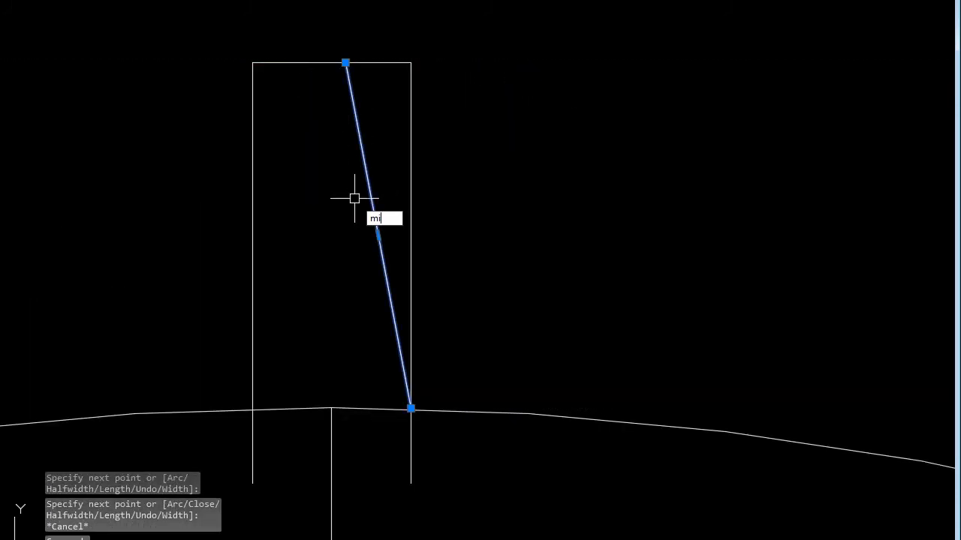
key(Return)
click(328, 63)
scroll(325, 248, down, 1)
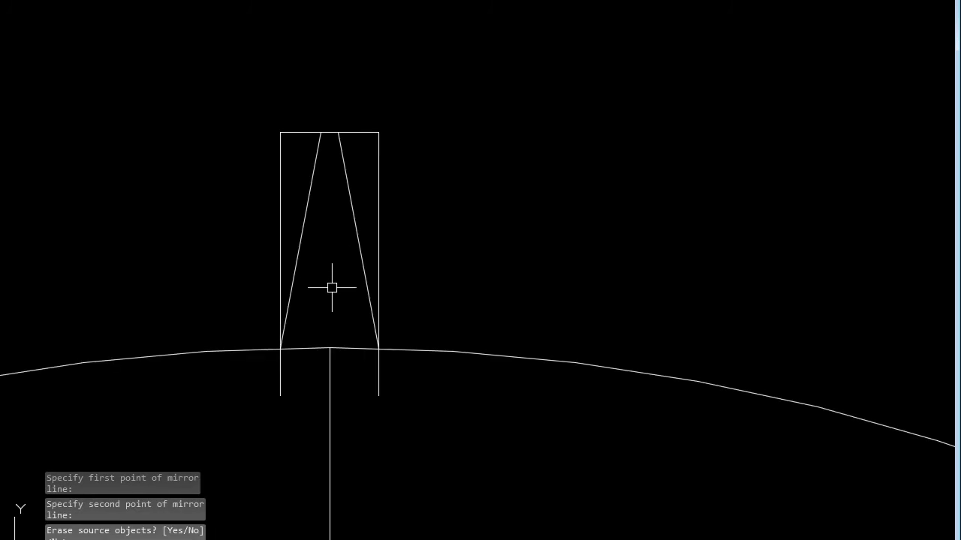
key(Return)
- Erase the box sides and vertical guide lines, leaving the tooth's flat tip closed
click(398, 97)
click(386, 143)
text(e)
key(Return)
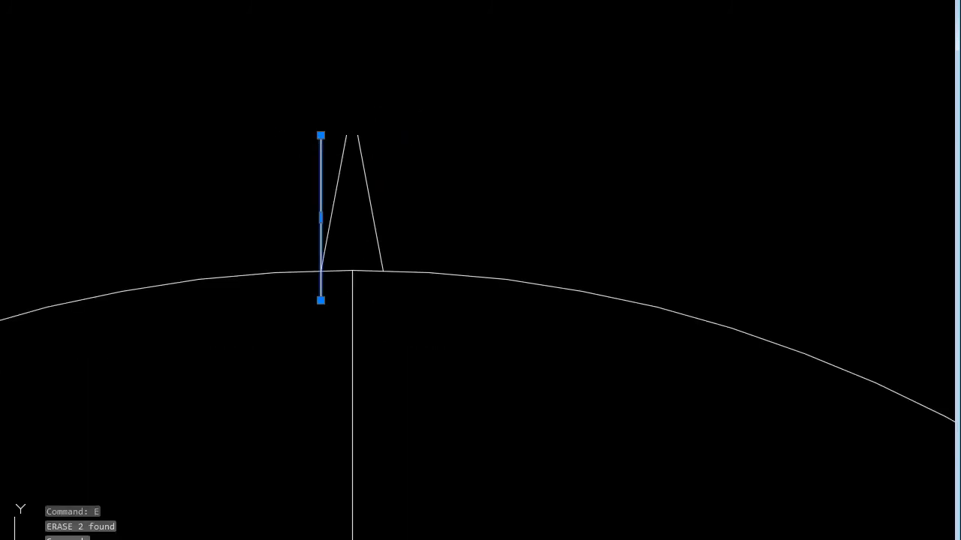
key(Return)
scroll(350, 133, up, 4)
click(338, 139)
- Stretch the tooth's right edge outward to widen that side
scroll(360, 142, down, 2)
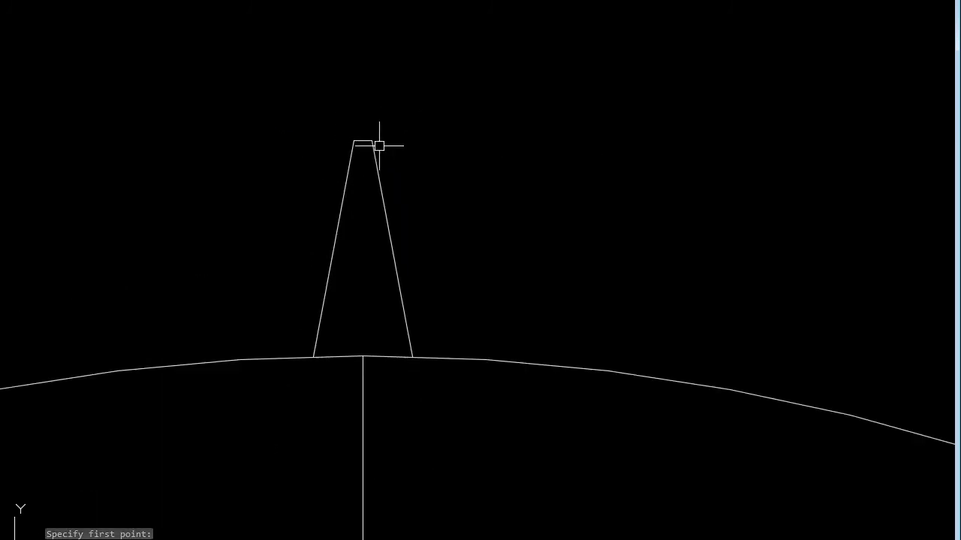
scroll(383, 225, down, 6)
scroll(405, 225, down, 3)
scroll(424, 112, down, 2)
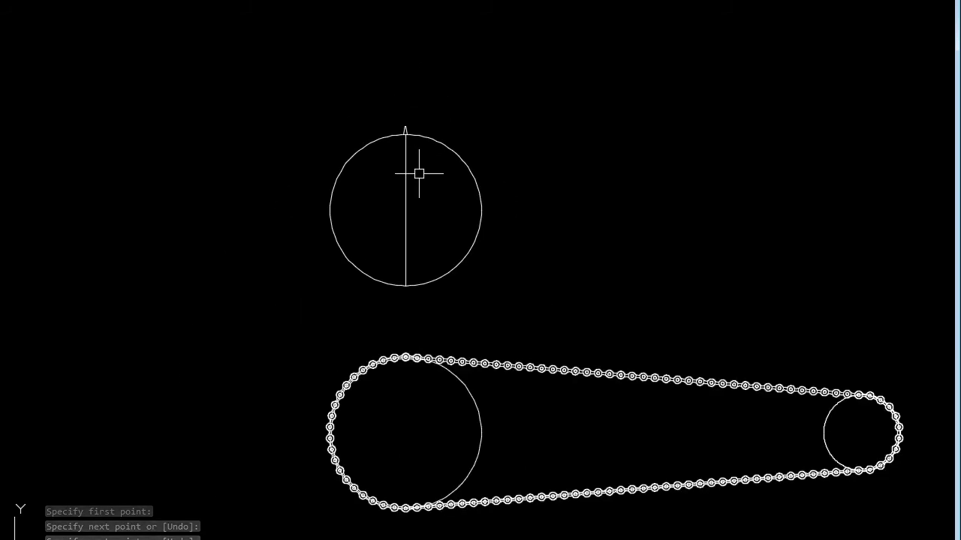
scroll(413, 173, up, 5)
key(Return)
click(386, 186)
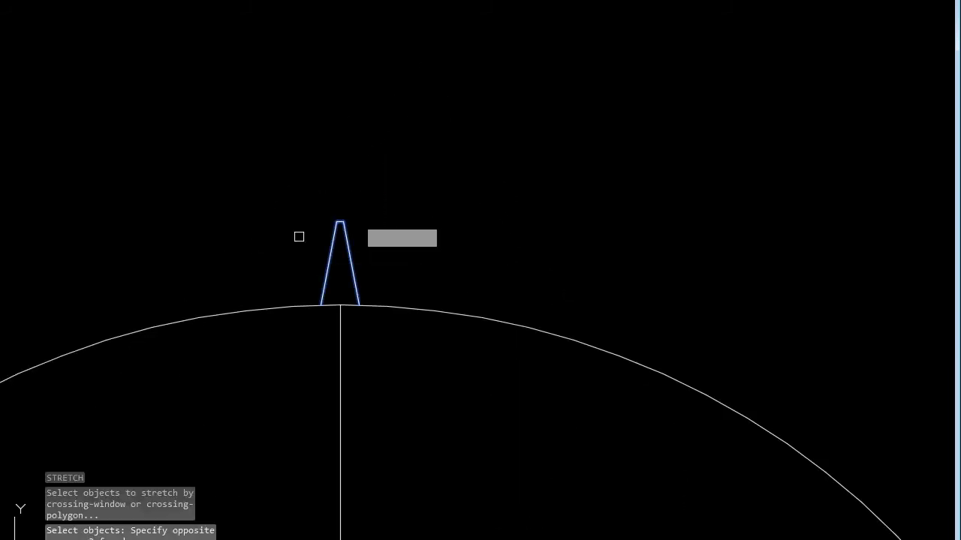
click(298, 236)
key(Return)
click(354, 304)
scroll(354, 304, up, 4)
key(Escape)
key(Return)
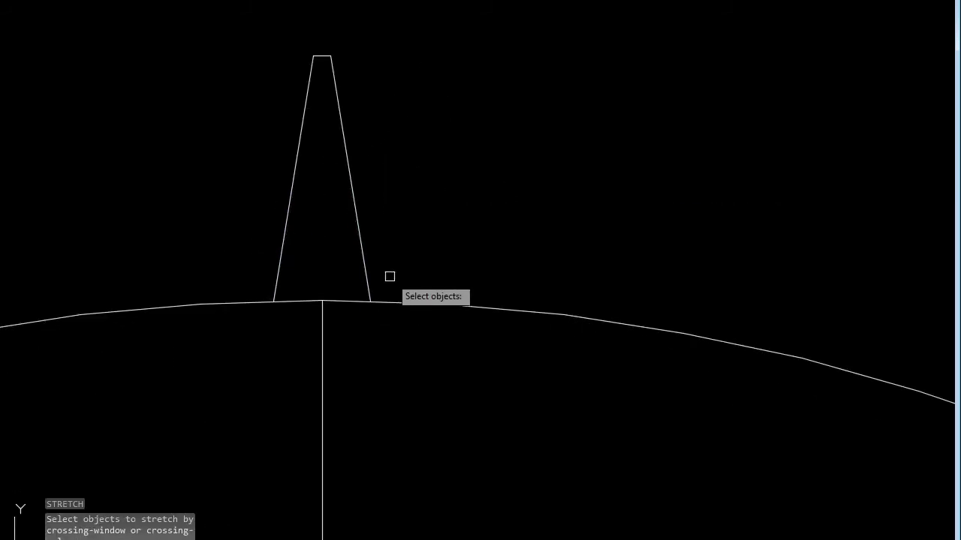
click(385, 290)
click(359, 311)
key(Return)
click(455, 200)
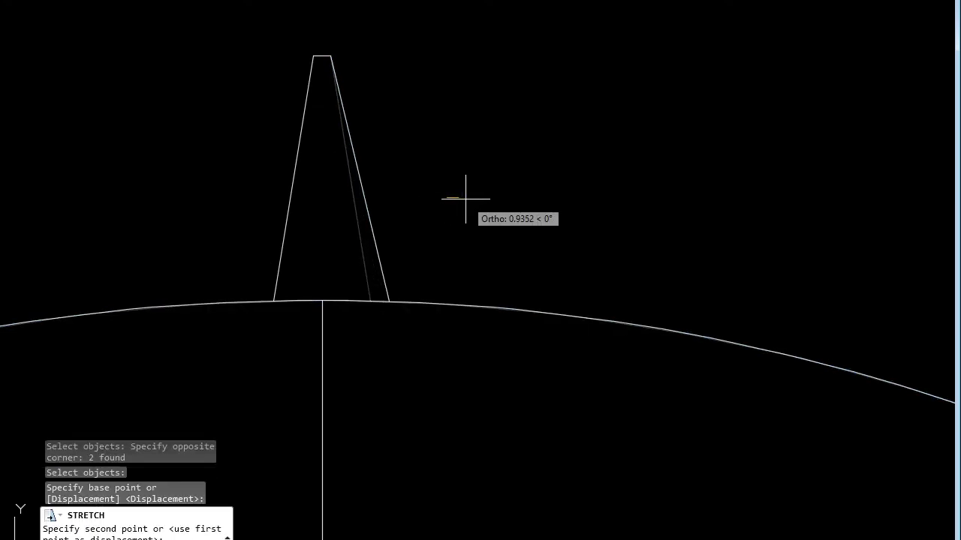
click(467, 198)
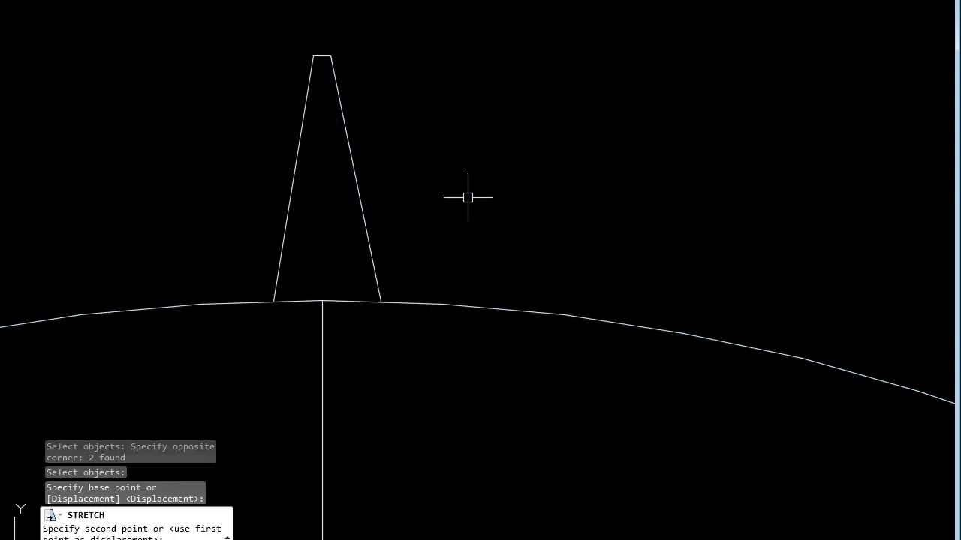
- Stretch the tooth's left edge to widen the other side
key(Return)
click(307, 268)
click(197, 315)
key(Return)
click(244, 239)
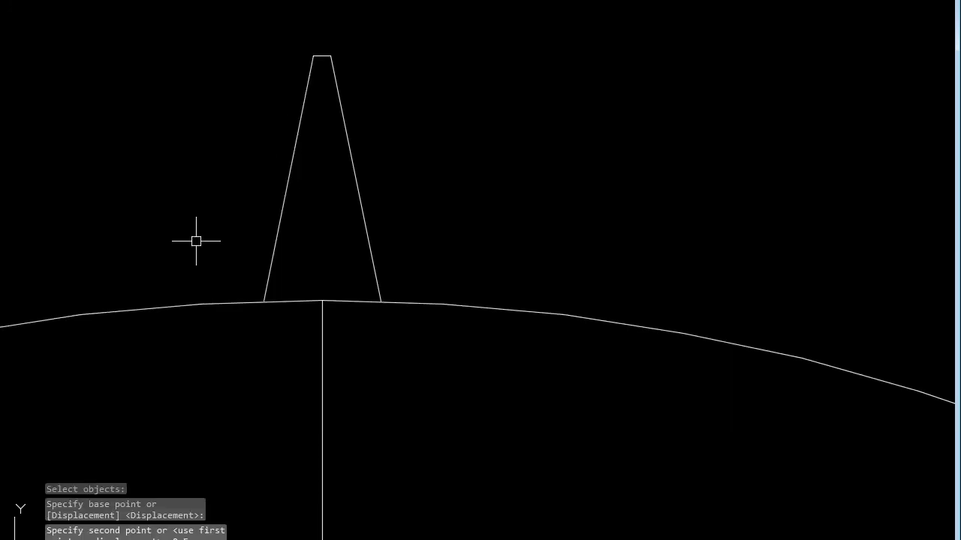
scroll(436, 176, down, 10)
scroll(445, 155, up, 5)
scroll(436, 172, down, 2)
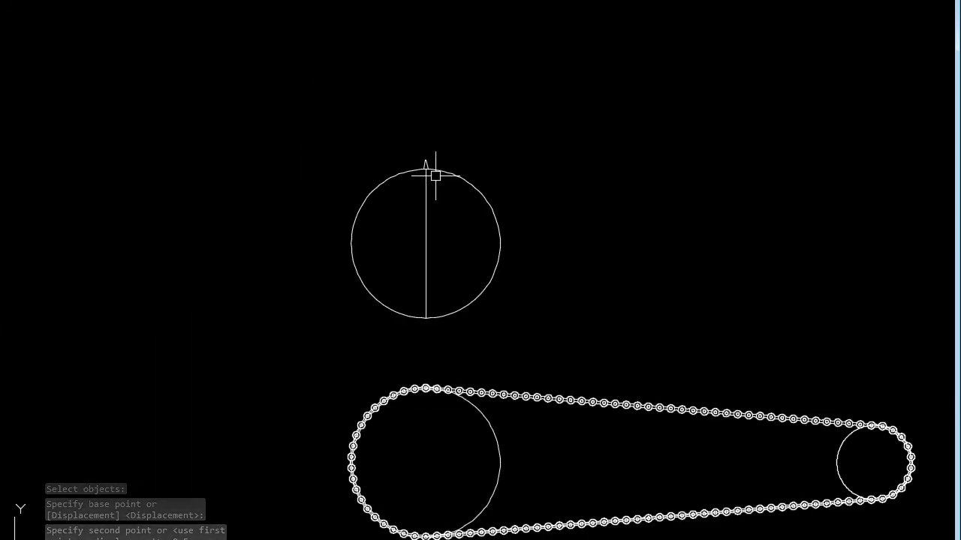
scroll(428, 167, up, 6)
- Polar-array the tooth about the upper circle's centre, raising the count to fill its left half
text(AR)
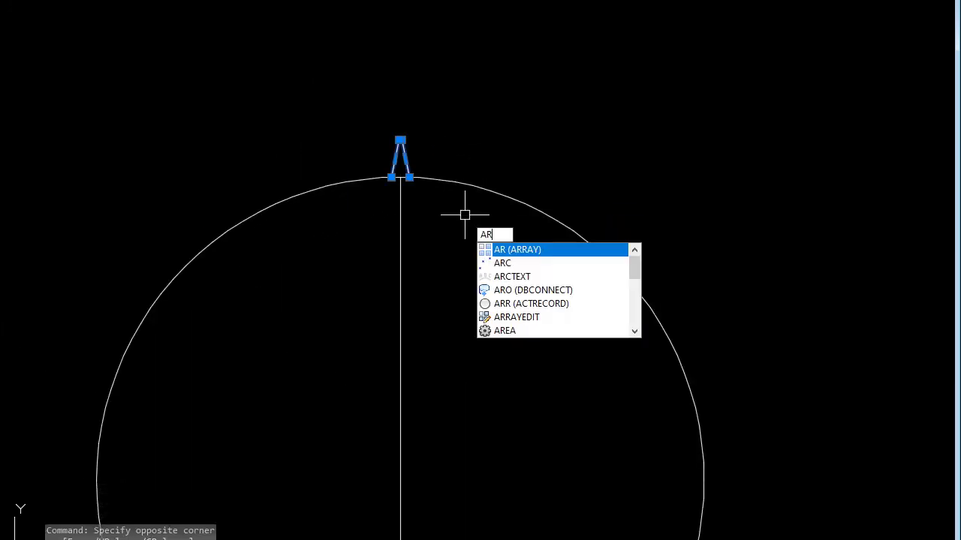
key(Return)
scroll(454, 257, down, 2)
click(480, 259)
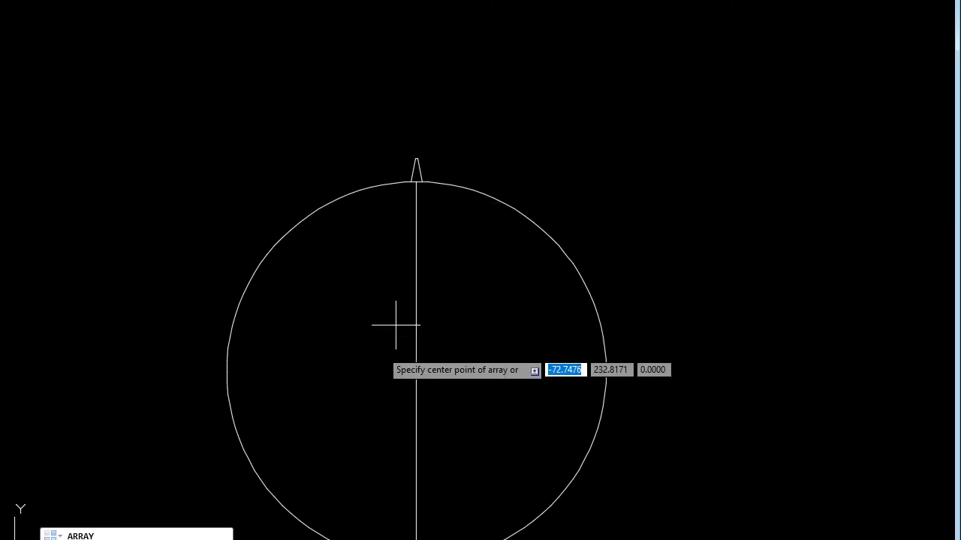
click(416, 370)
scroll(446, 346, down, 2)
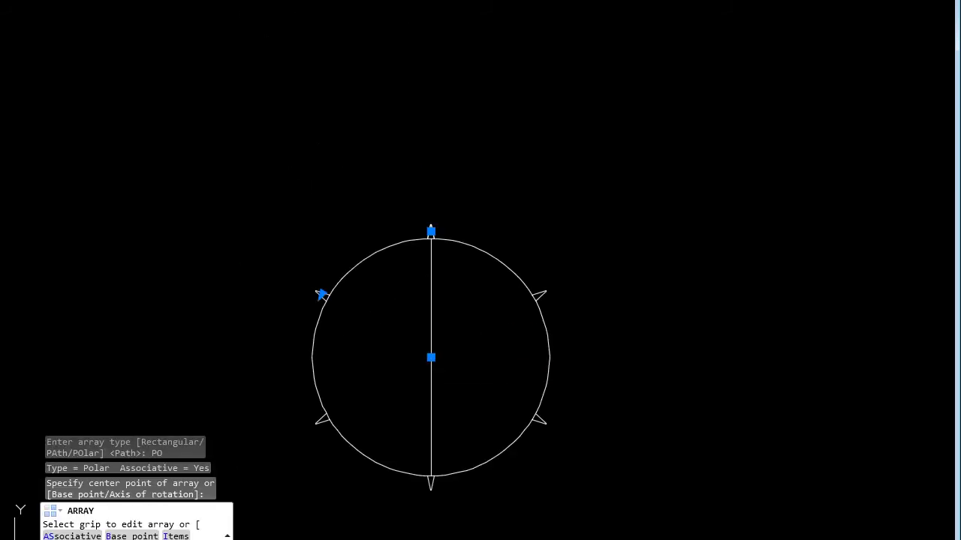
click(356, 256)
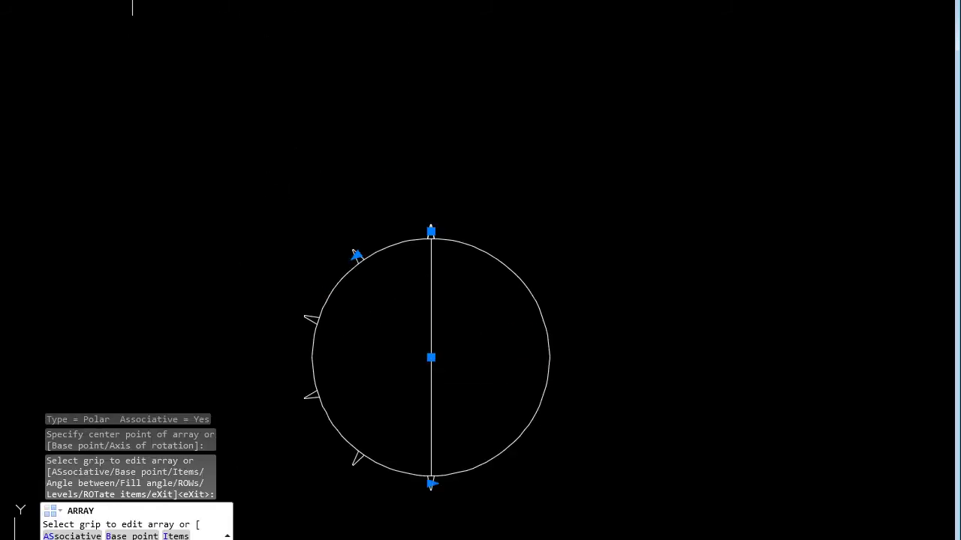
click(411, 233)
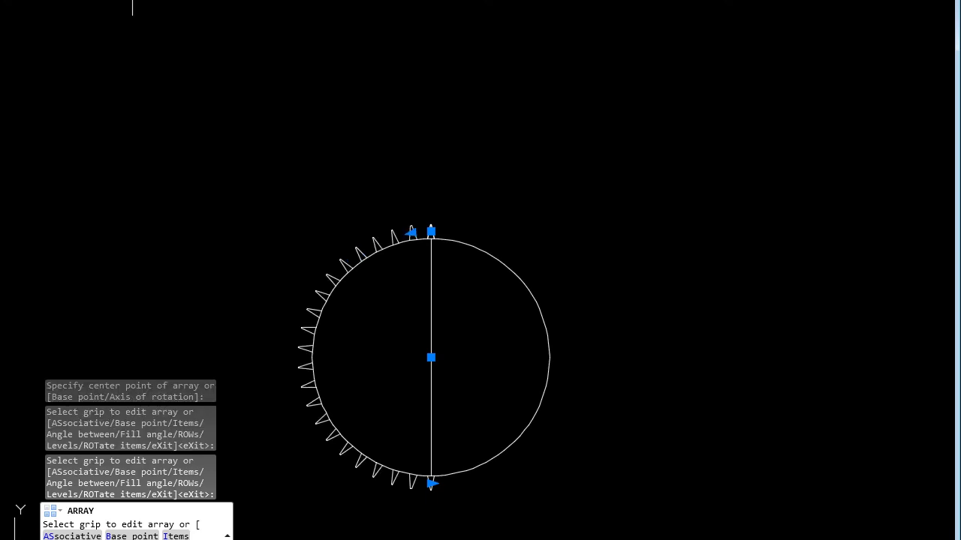
scroll(395, 156, down, 2)
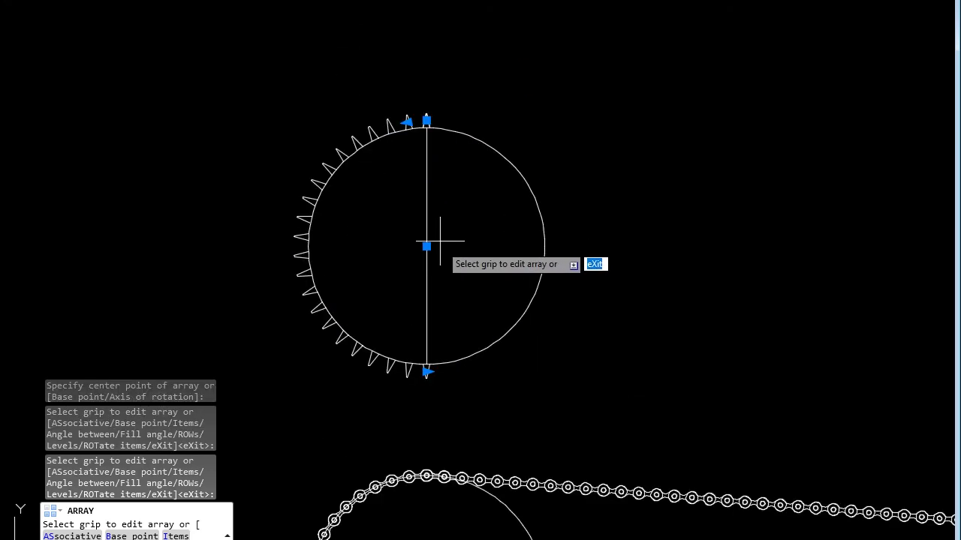
key(Return)
- Erase the centre line and mirror the whole sprocket, discarding the original
click(432, 218)
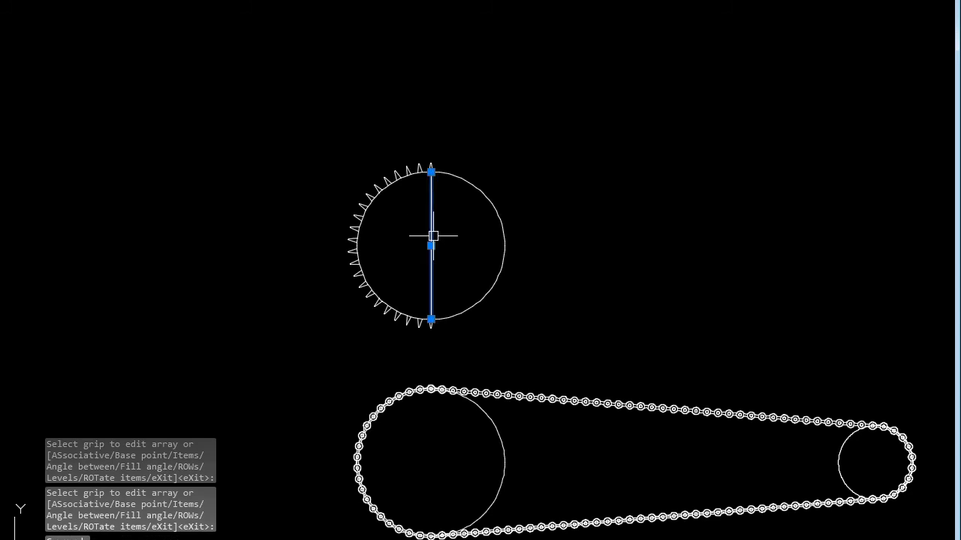
text(e)
key(Return)
click(320, 134)
click(528, 326)
text(mi)
key(Return)
click(527, 307)
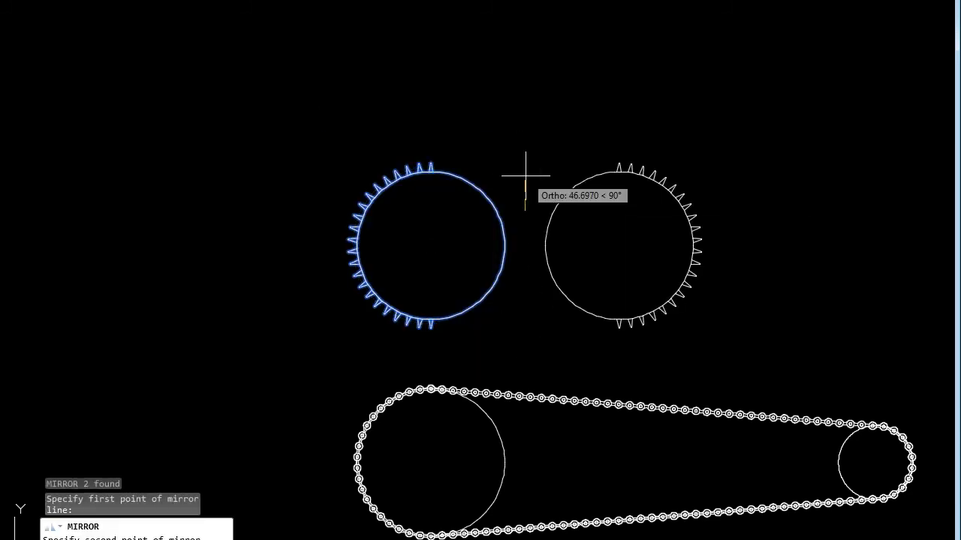
click(525, 172)
click(558, 216)
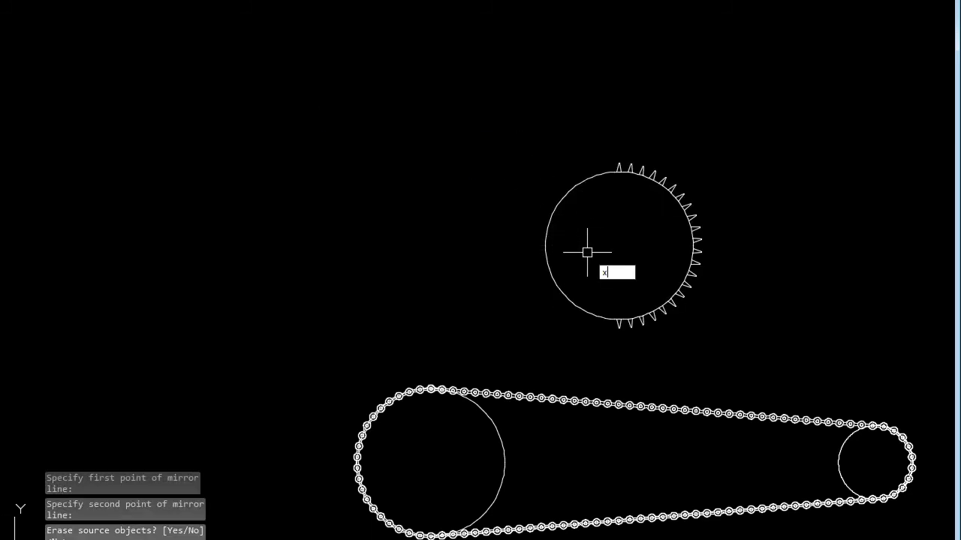
- Add a vertical XLINE through the sprocket centre and trim away the circle's left half
text(xl)
key(Return)
text(v)
key(Return)
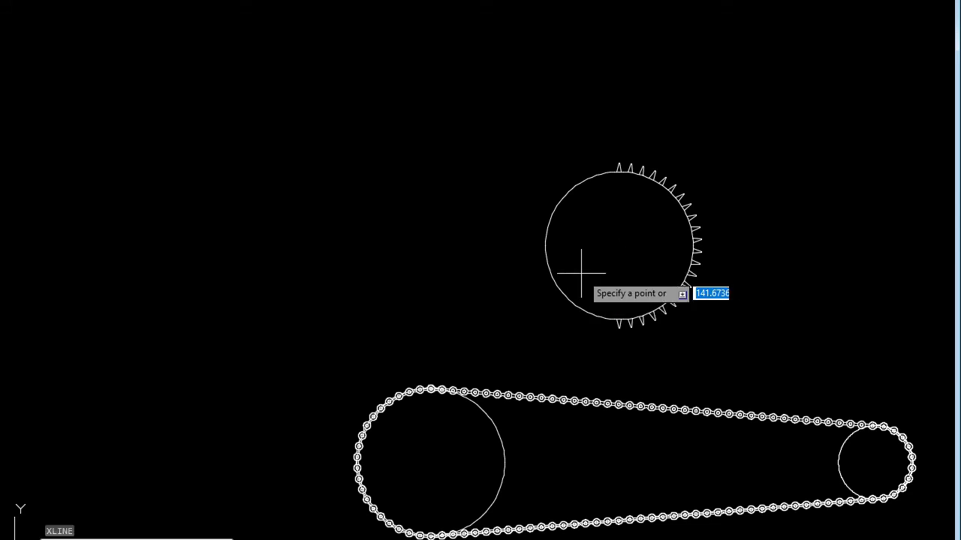
click(618, 246)
key(Return)
text(tr)
key(Return)
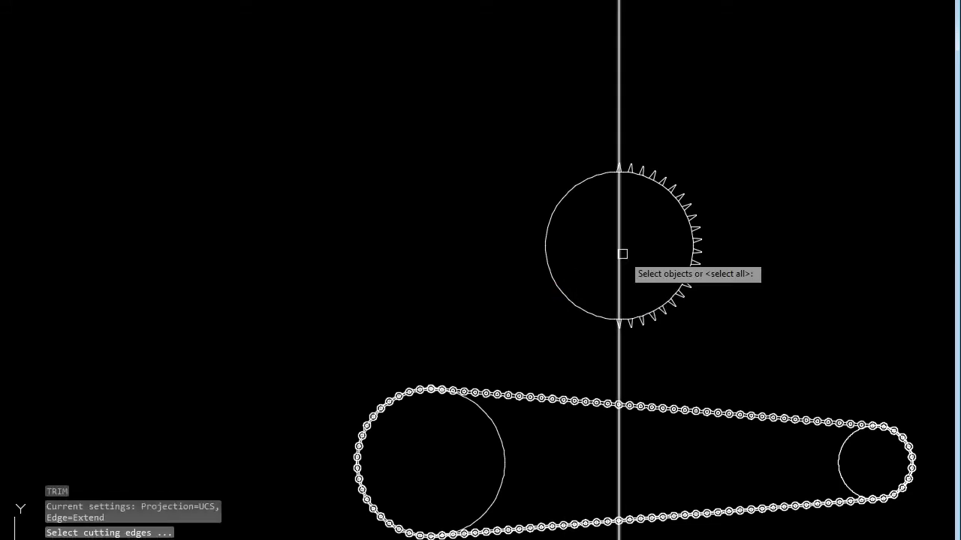
click(620, 255)
key(Return)
drag(601, 262, 515, 275)
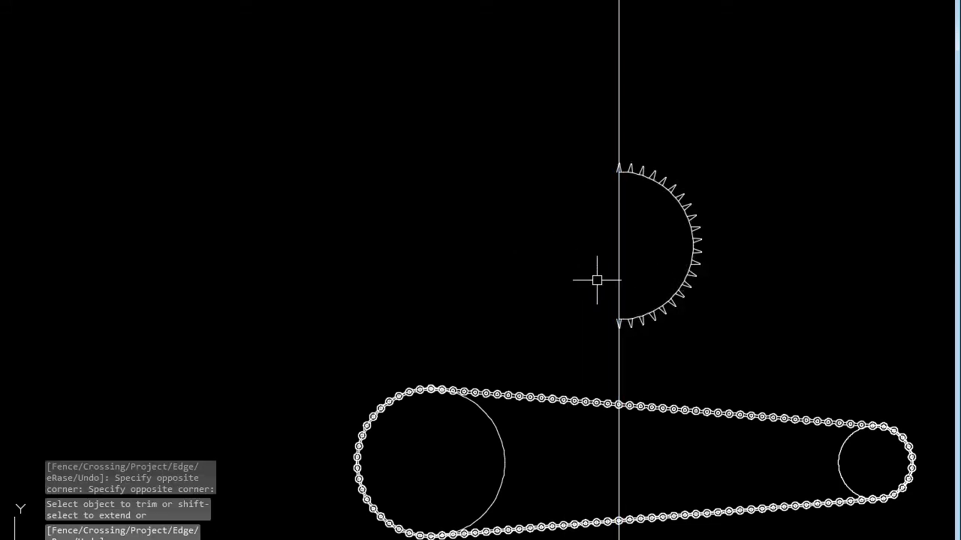
middle_drag(596, 280, 576, 284)
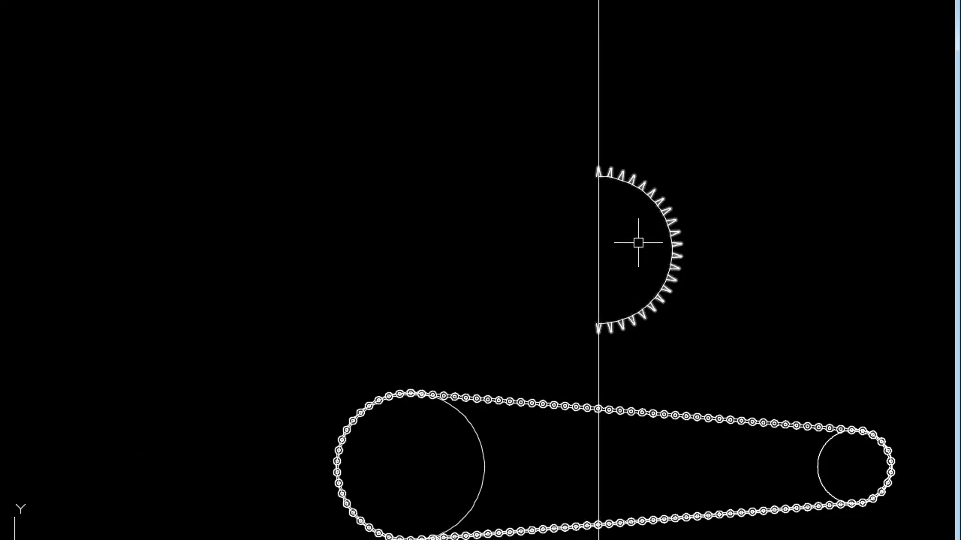
- Move the toothed half-sprocket onto the chain's large circle
drag(571, 162, 702, 342)
key(Return)
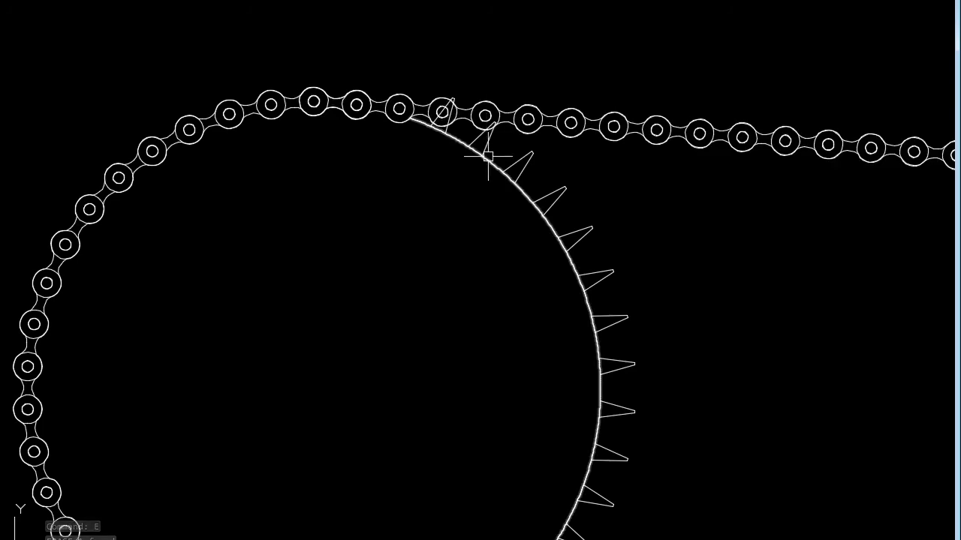
scroll(488, 112, down, 3)
scroll(418, 408, up, 5)
scroll(412, 435, down, 1)
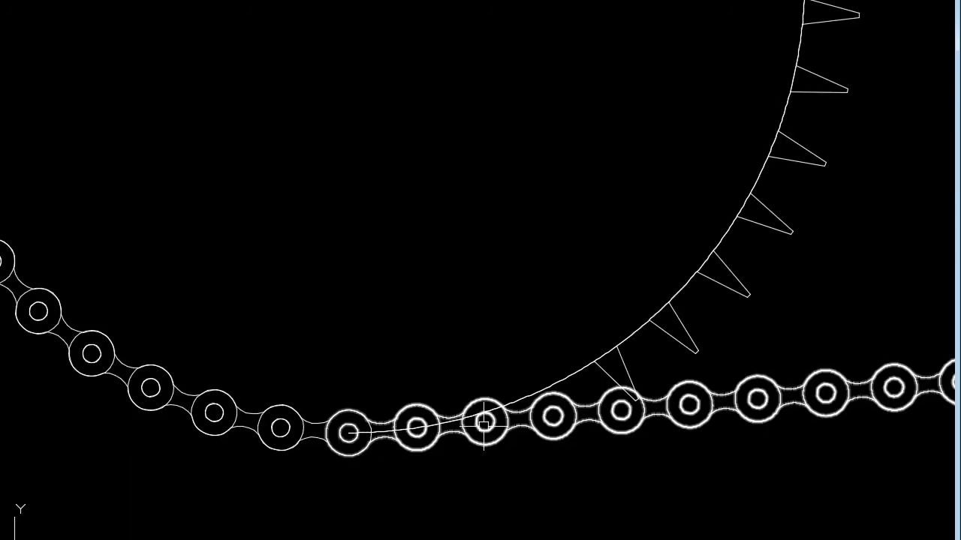
scroll(508, 397, up, 3)
- Trim the line running inside a chain roller, using the roller circle as the cutting edge
text(tr)
key(Return)
scroll(515, 407, up, 2)
scroll(554, 382, up, 2)
click(554, 381)
key(Return)
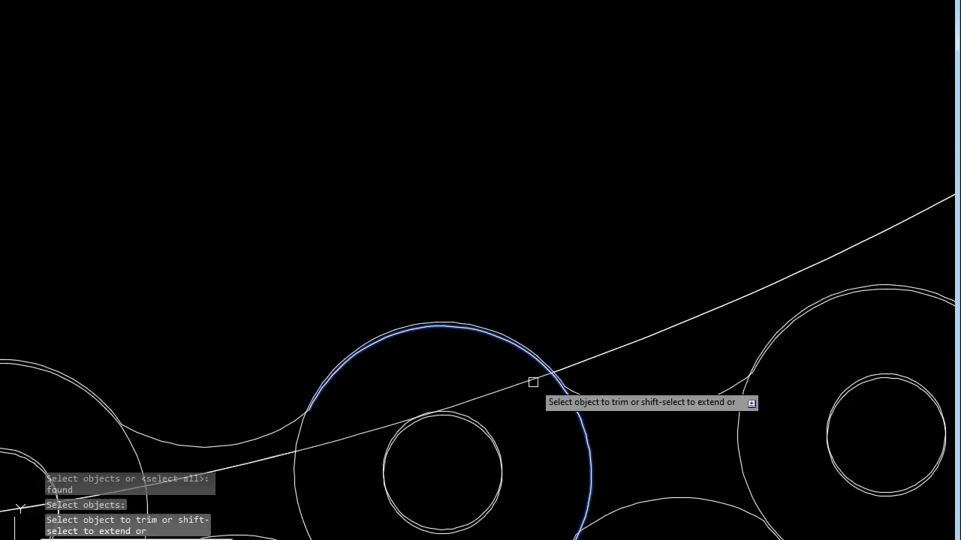
click(545, 365)
scroll(545, 366, down, 3)
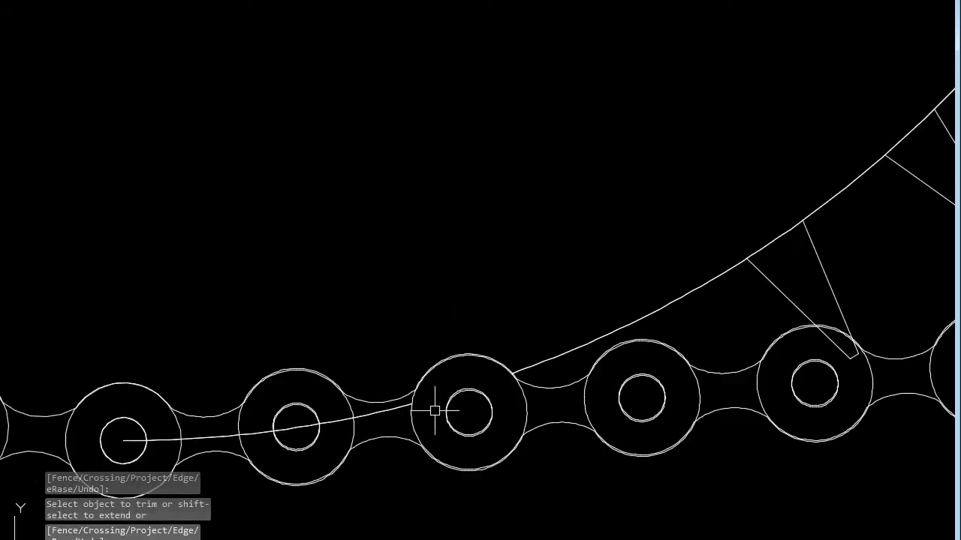
key(Return)
- Erase the leftover line segments passing through the rollers
click(379, 409)
text(e)
key(Return)
click(368, 408)
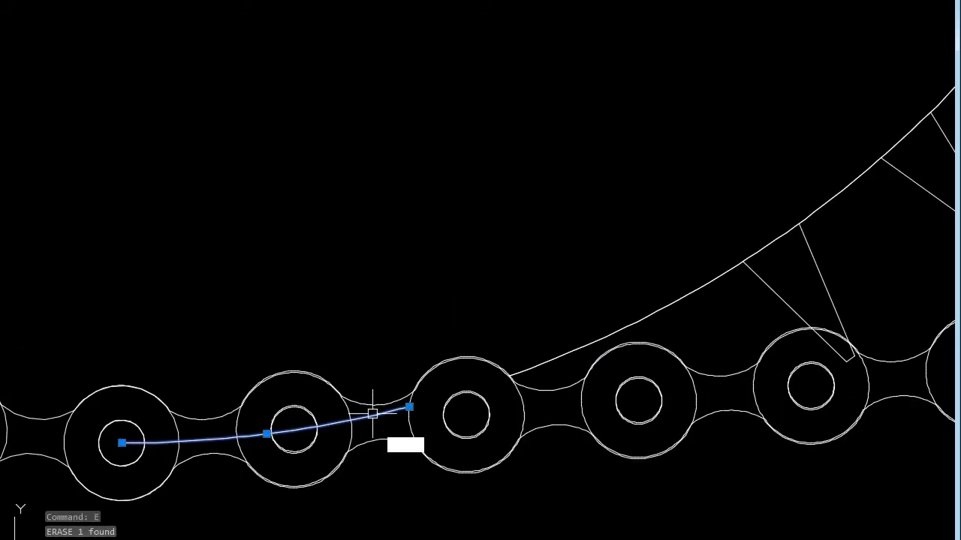
scroll(368, 420, down, 4)
scroll(400, 339, down, 1)
- Draw a hub circle at the sprocket centre and a small bolt-hole circle below it
key(Return)
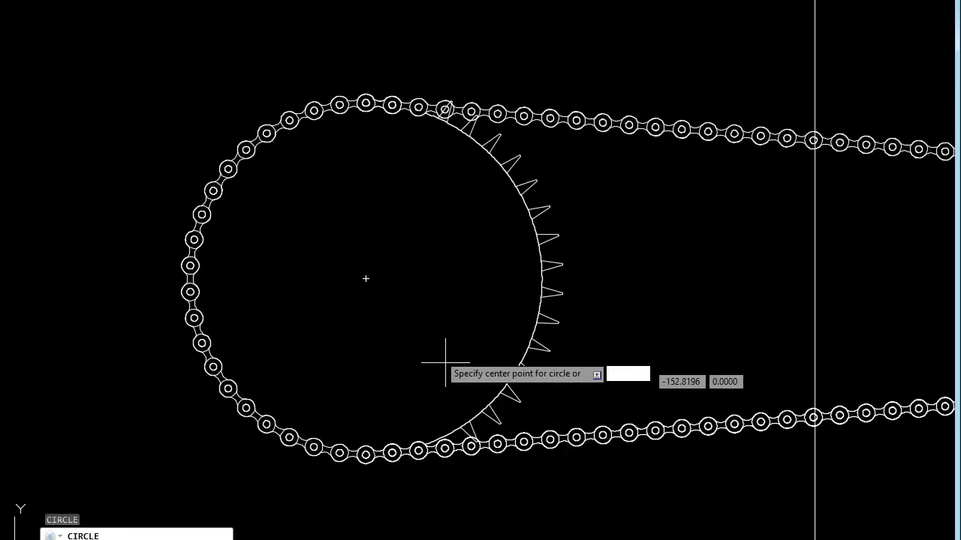
click(365, 278)
key(Return)
click(361, 399)
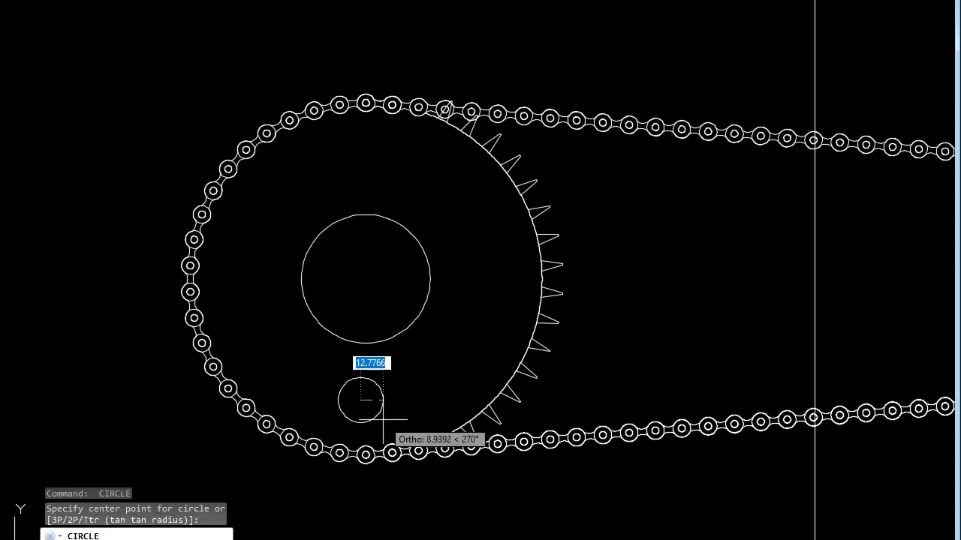
click(381, 408)
- Polar-array the bolt hole to three items around the hub centre, then select the vertical construction line
click(381, 408)
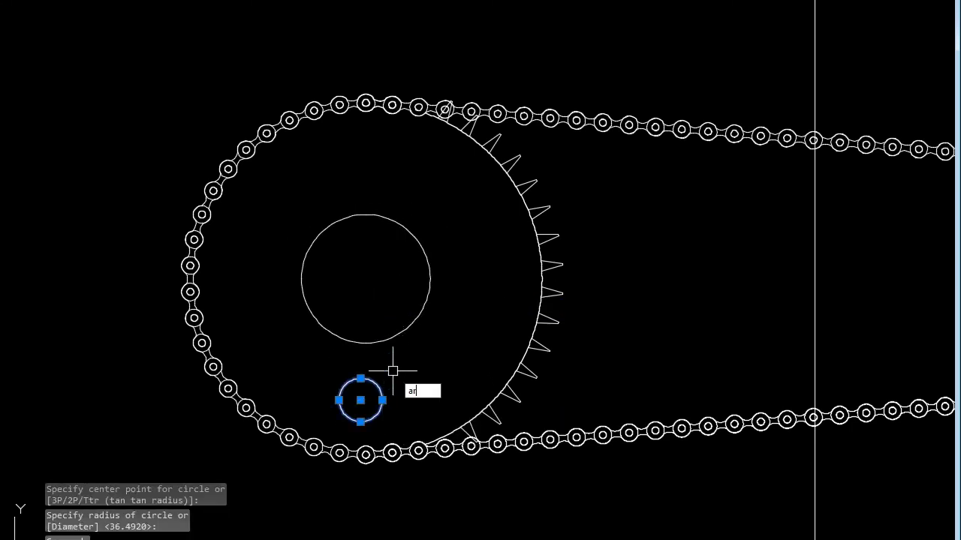
key(Return)
click(465, 447)
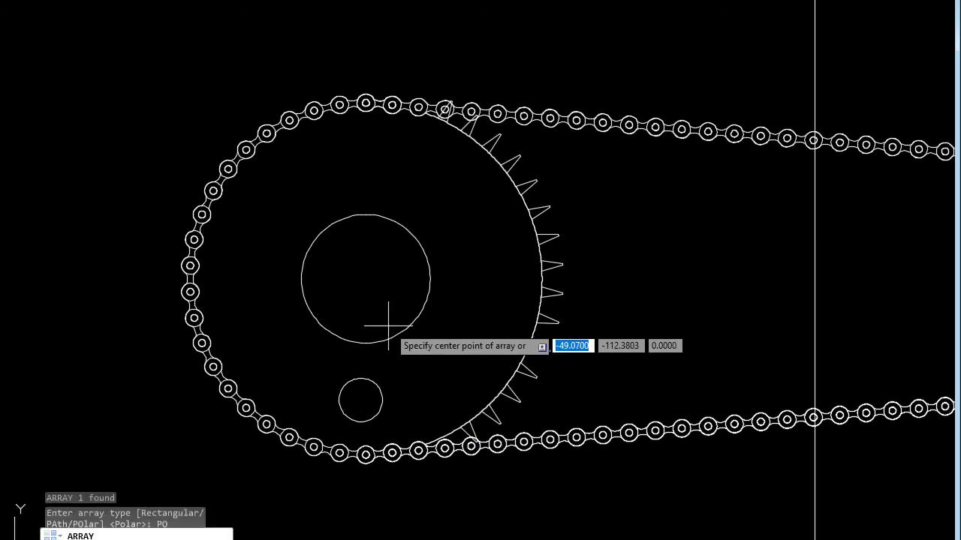
click(366, 278)
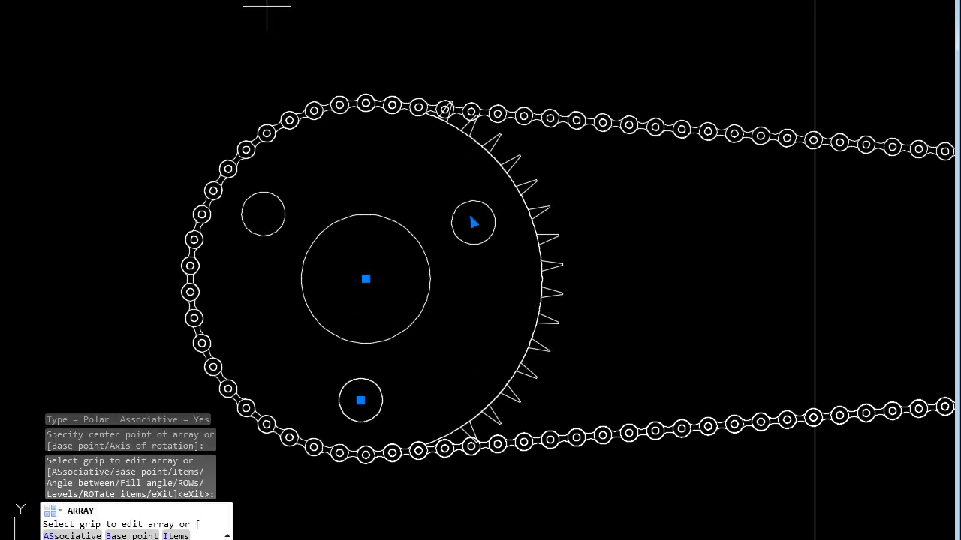
key(Escape)
scroll(408, 318, down, 4)
scroll(374, 309, up, 5)
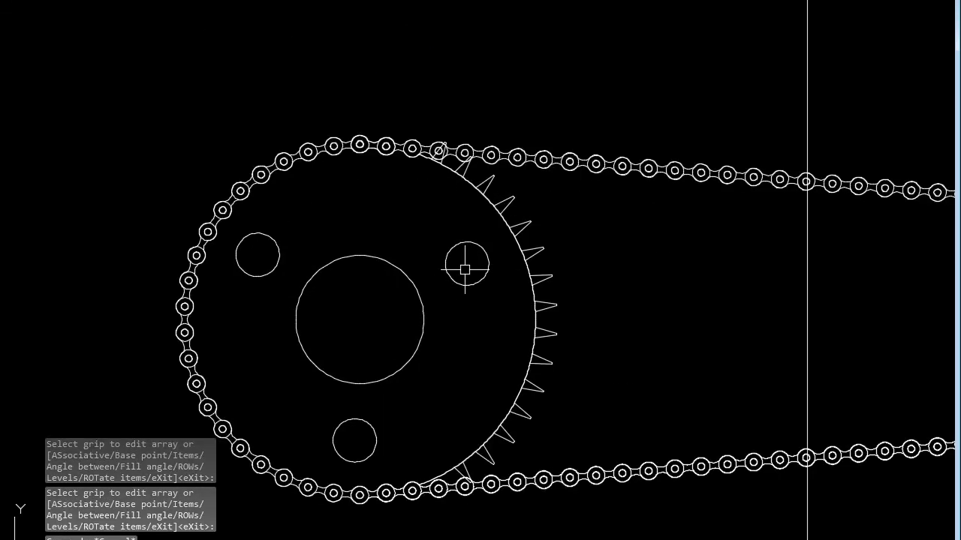
scroll(465, 262, down, 3)
drag(628, 292, 585, 300)
- Erase the selected vertical construction line with E
text(e)
key(Return)
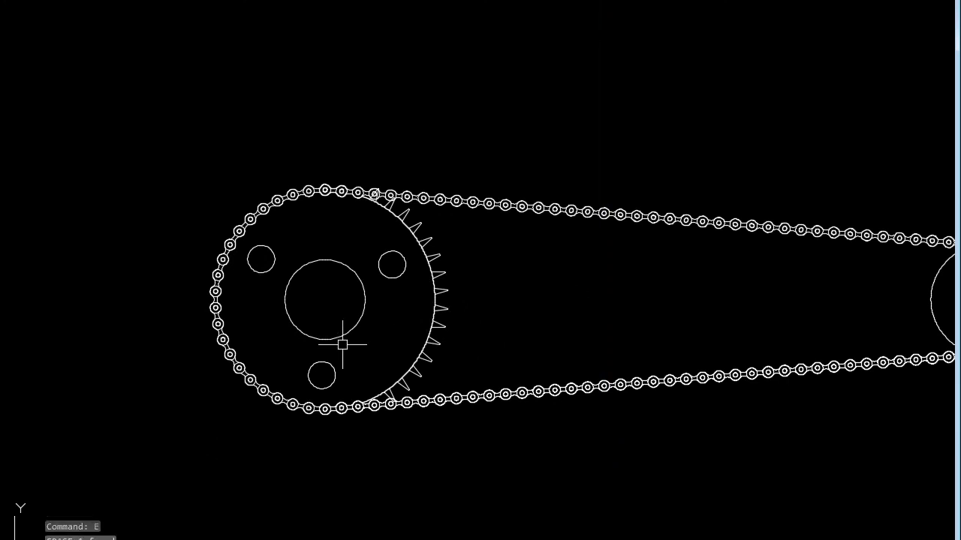
scroll(423, 230, up, 2)
scroll(366, 202, up, 2)
- Trim the rim segments between the teeth, using the sprocket circle as cutting edge
text(tr)
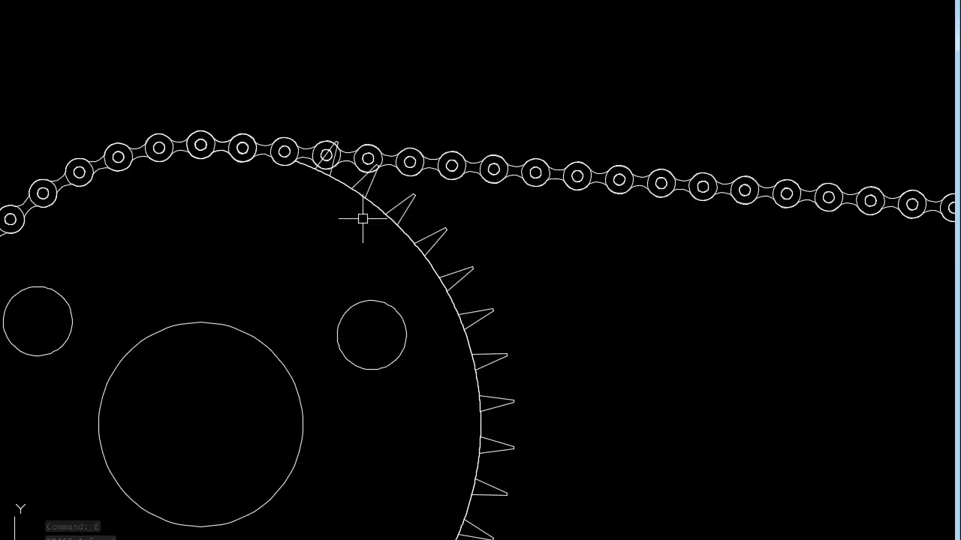
key(Return)
scroll(365, 210, up, 2)
click(363, 203)
key(Return)
click(360, 206)
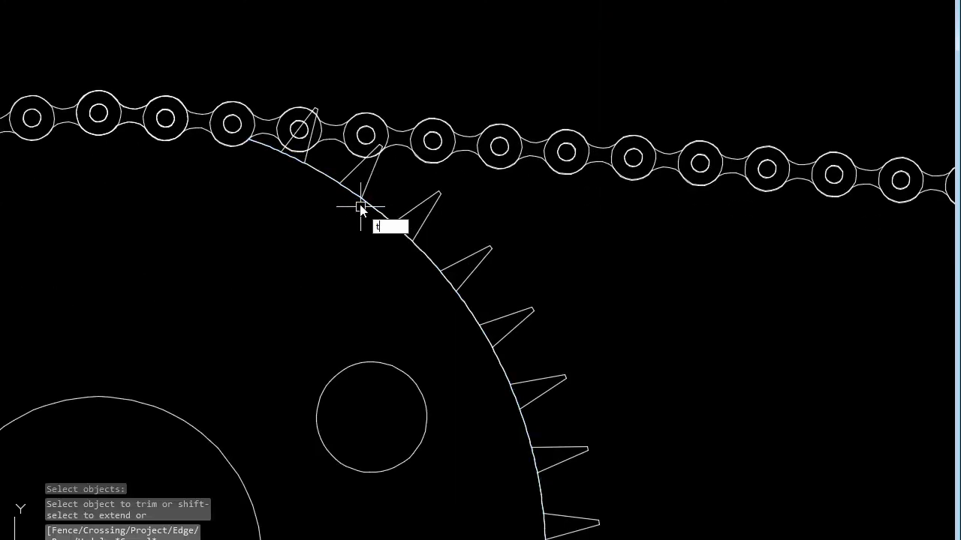
scroll(485, 240, down, 4)
scroll(495, 278, up, 2)
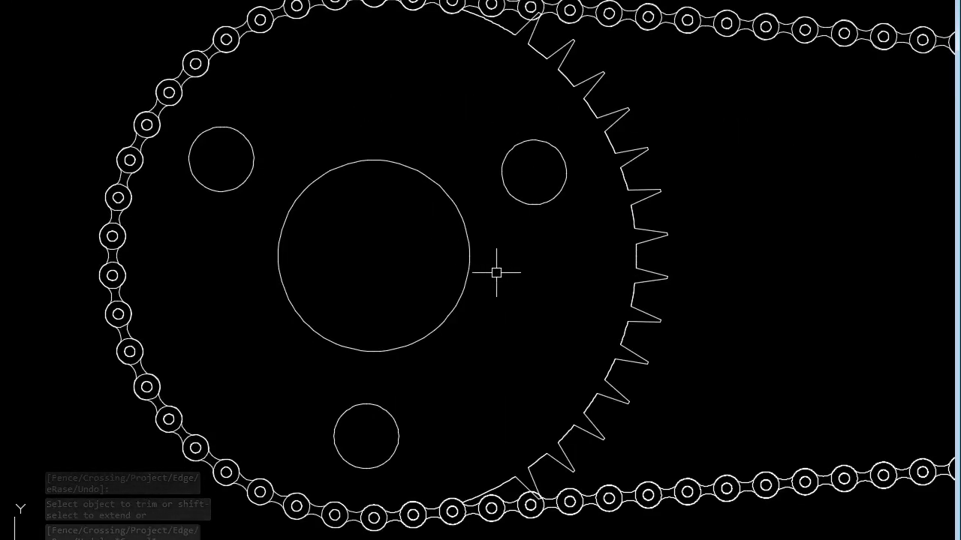
scroll(343, 250, down, 4)
scroll(388, 258, down, 2)
scroll(388, 257, up, 4)
scroll(405, 265, down, 1)
scroll(392, 266, up, 1)
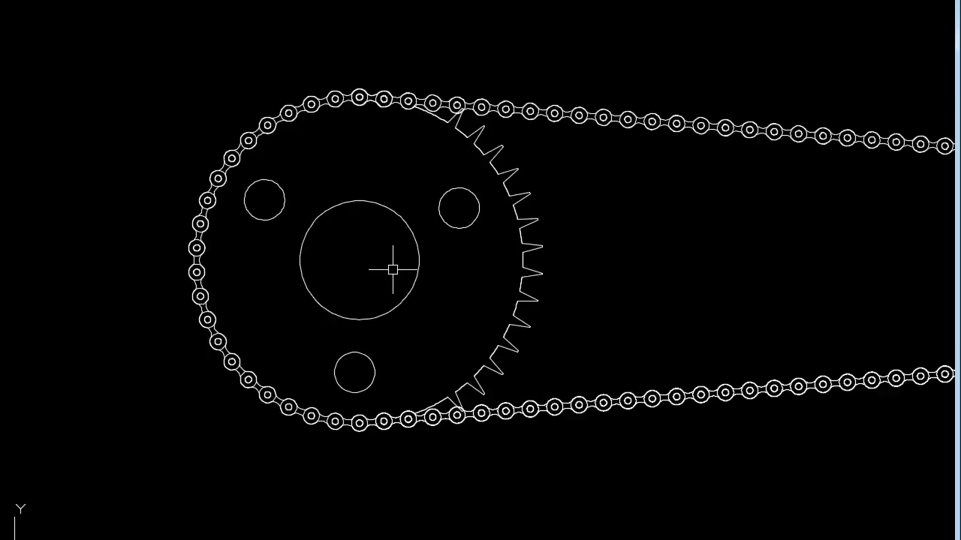
scroll(387, 269, up, 1)
scroll(353, 281, down, 1)
scroll(356, 275, up, 2)
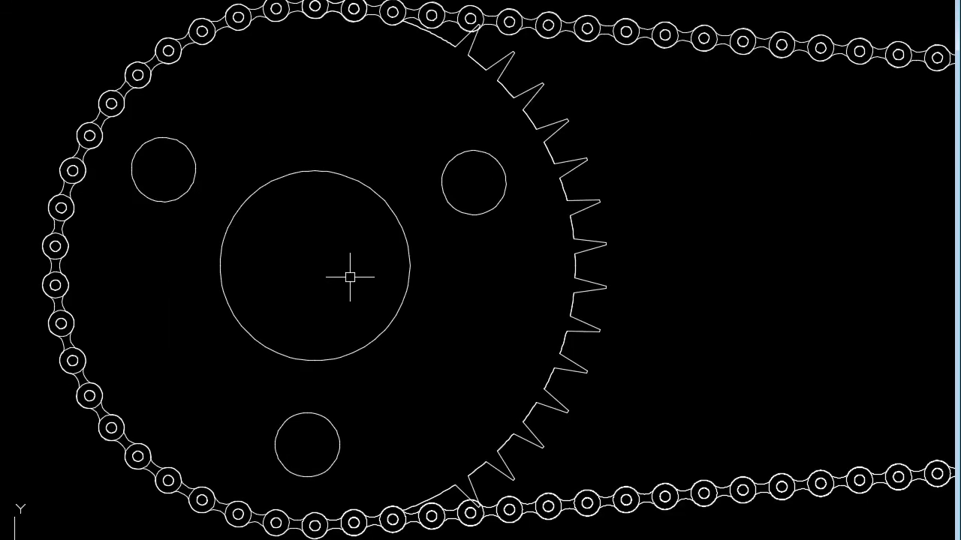